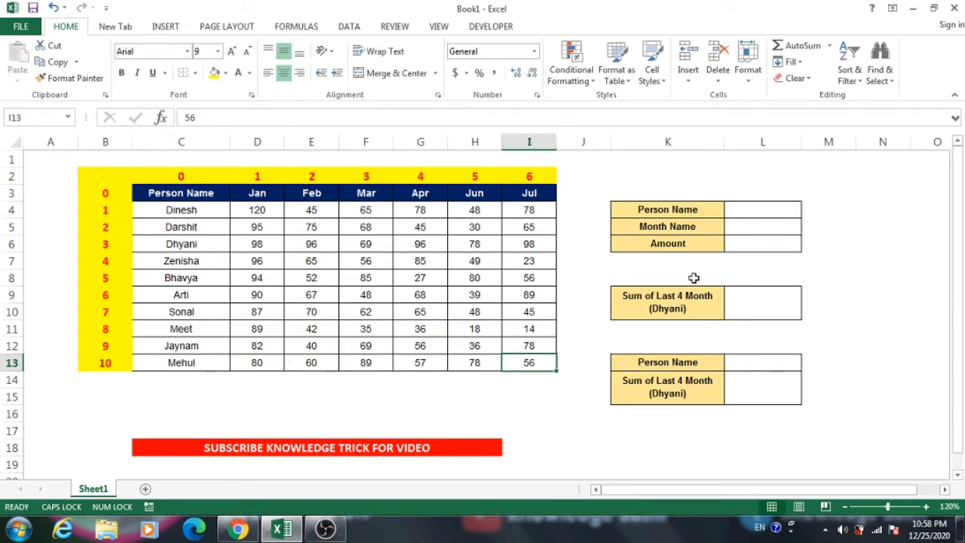
Fill the first lookup block with the table's first person name in L4 and the month Jan in L5.
{"action": "left_click", "coordinate": [683, 210]}
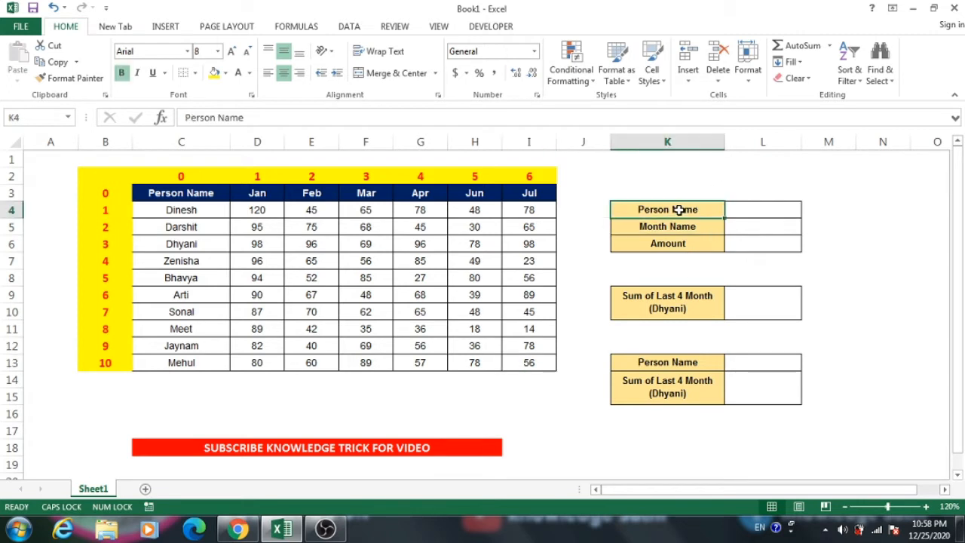
{"action": "left_click", "coordinate": [689, 228]}
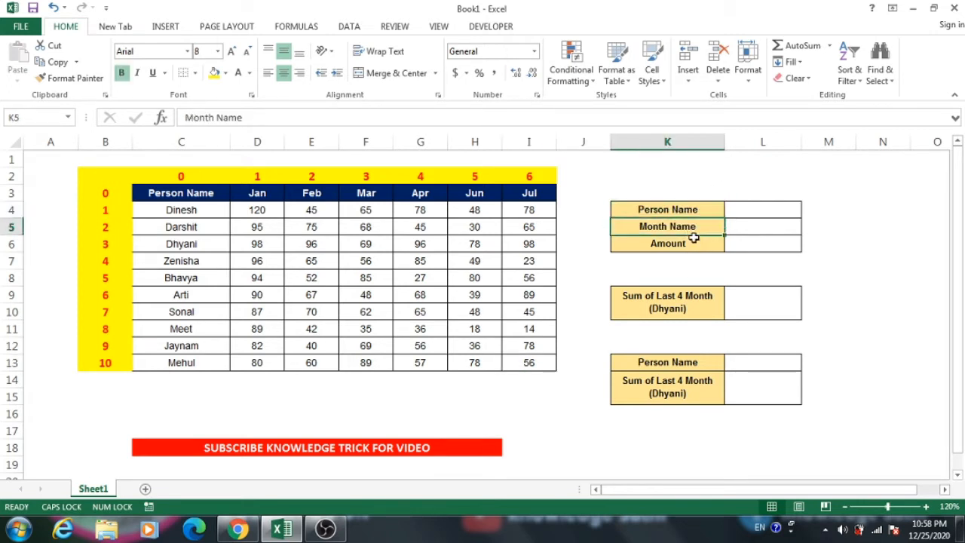
{"action": "left_click", "coordinate": [692, 242]}
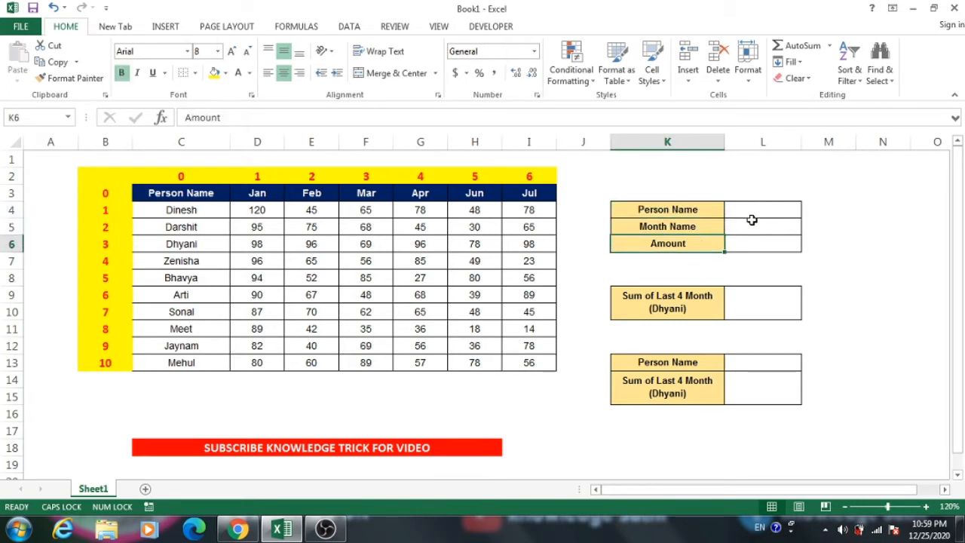
{"action": "left_click", "coordinate": [755, 211]}
{"action": "type", "text": "="}
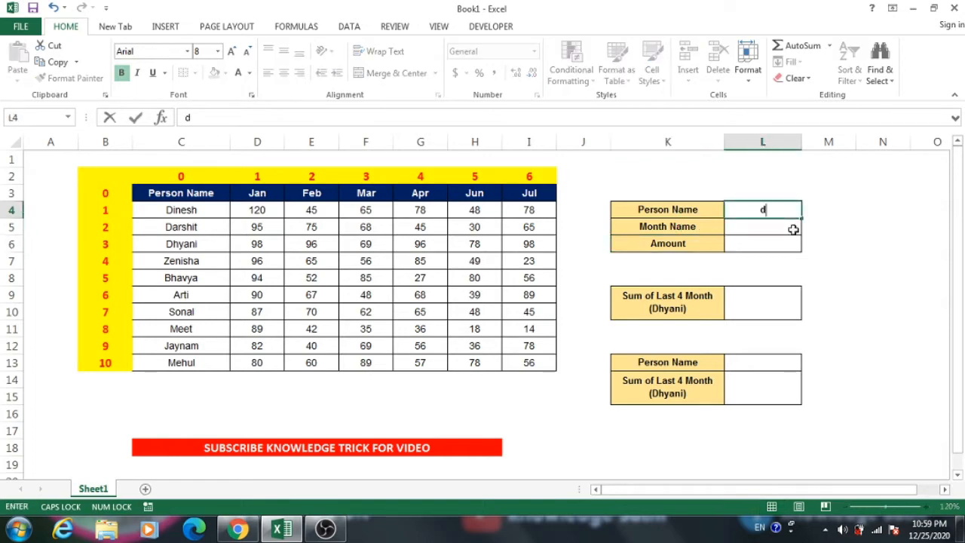
{"action": "key", "text": "BackSpace"}
{"action": "key", "text": "Caps_Lock"}
{"action": "type", "text": "Dinesh"}
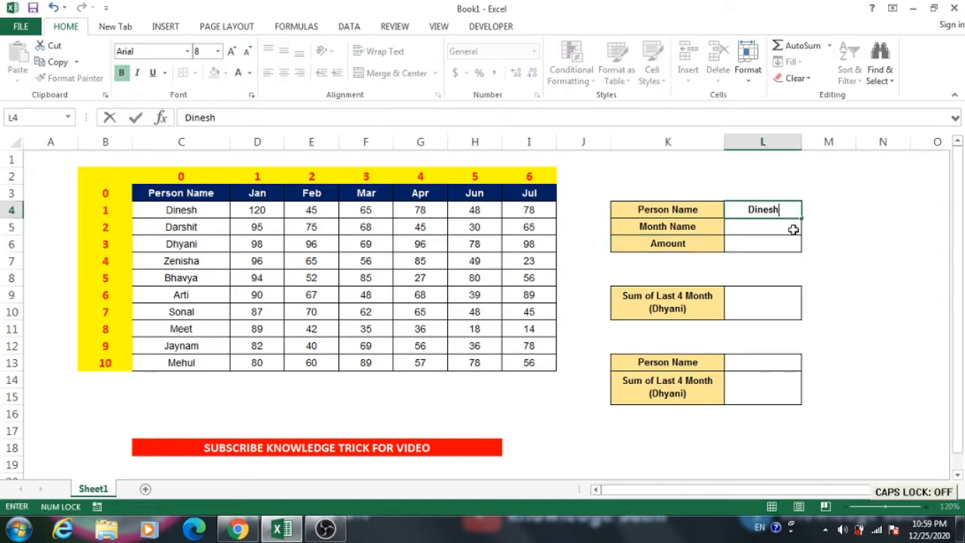
{"action": "key", "text": "Return"}
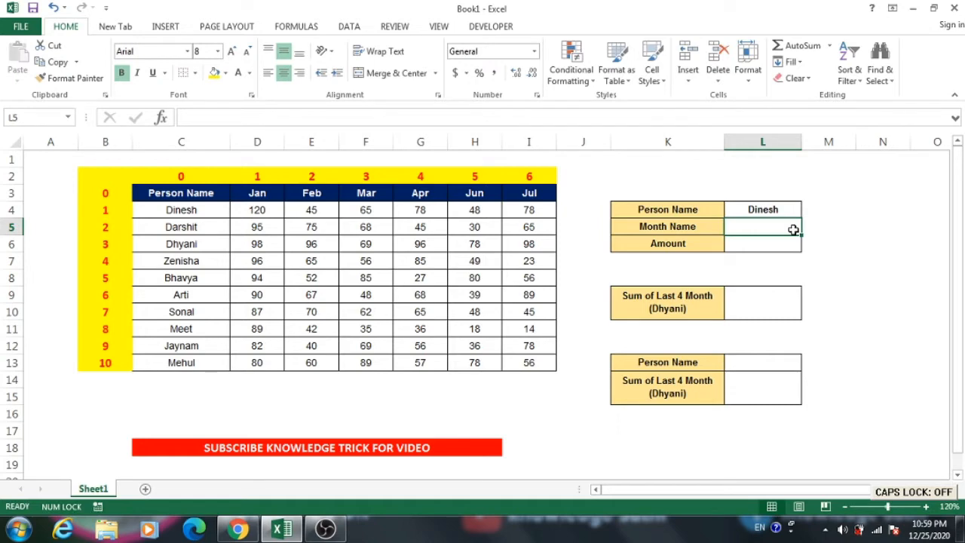
{"action": "type", "text": "Jan"}
{"action": "key", "text": "Return"}
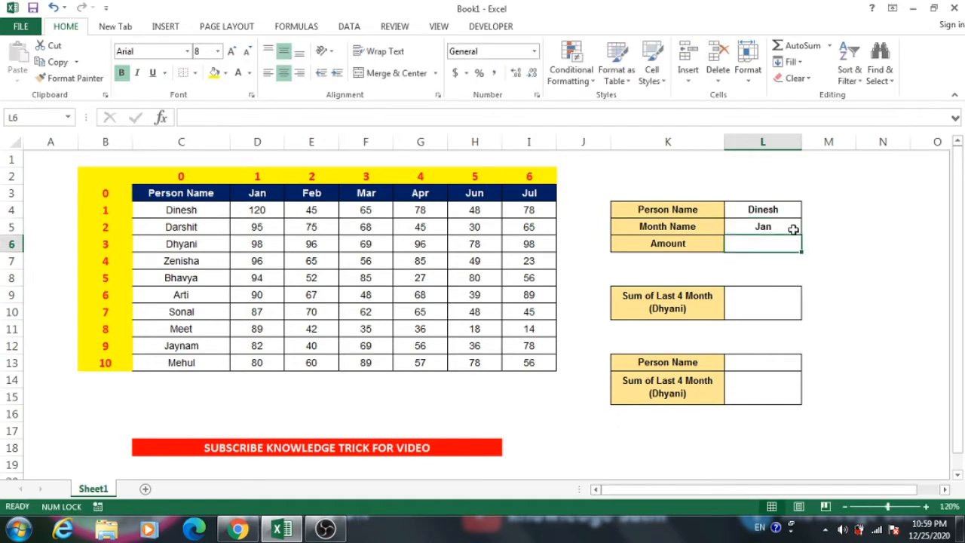
Examine the table cell where the chosen person's row meets the Jan column, along with the lookup entries.
{"action": "scroll", "coordinate": [793, 228], "scroll_direction": "down", "scroll_amount": 2}
{"action": "scroll", "coordinate": [758, 229], "scroll_direction": "up", "scroll_amount": 2}
{"action": "left_click", "coordinate": [776, 226]}
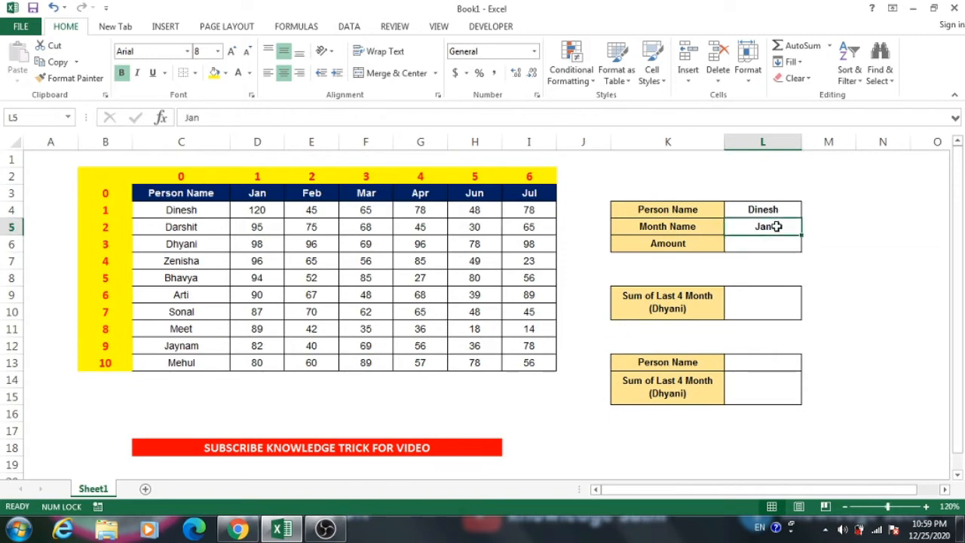
{"action": "left_click", "coordinate": [756, 244]}
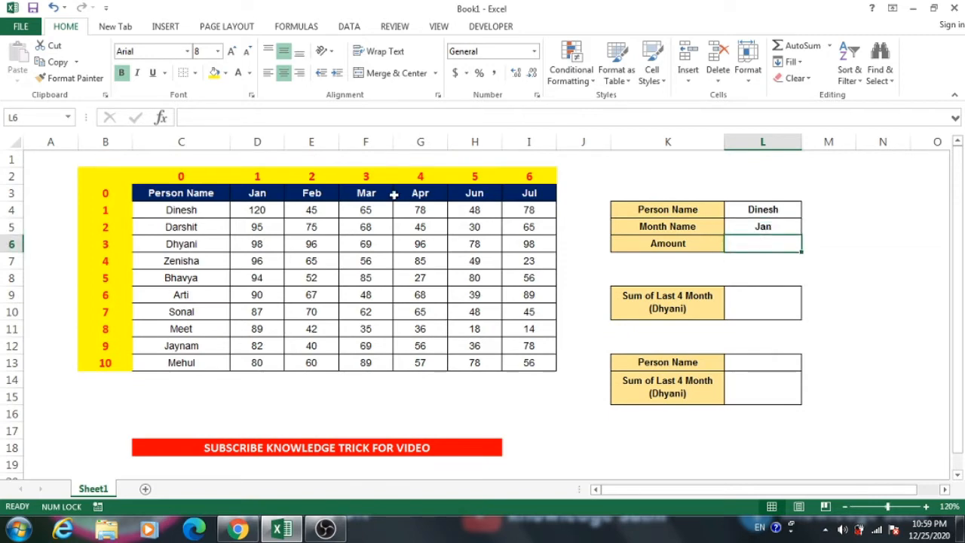
{"action": "left_click", "coordinate": [187, 210]}
{"action": "left_click", "coordinate": [251, 193]}
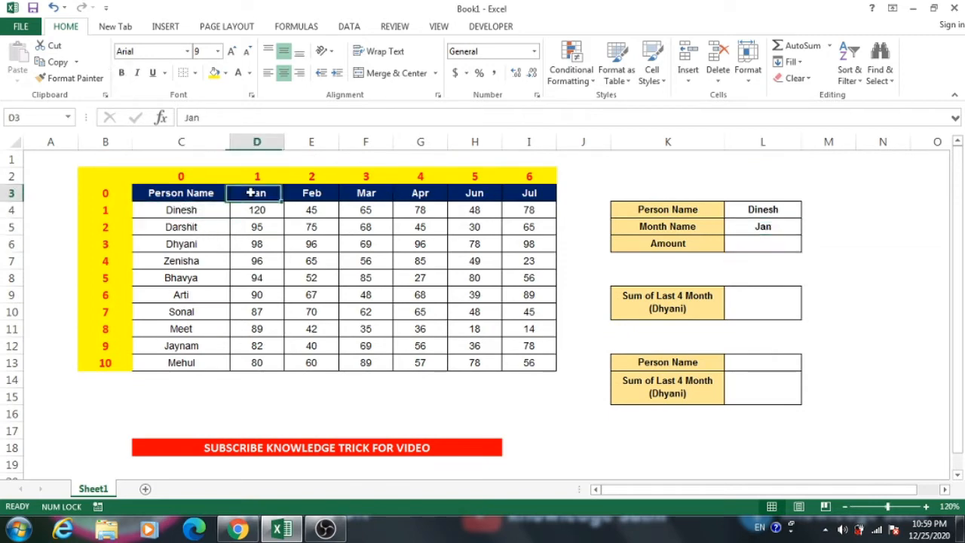
{"action": "left_click", "coordinate": [252, 210]}
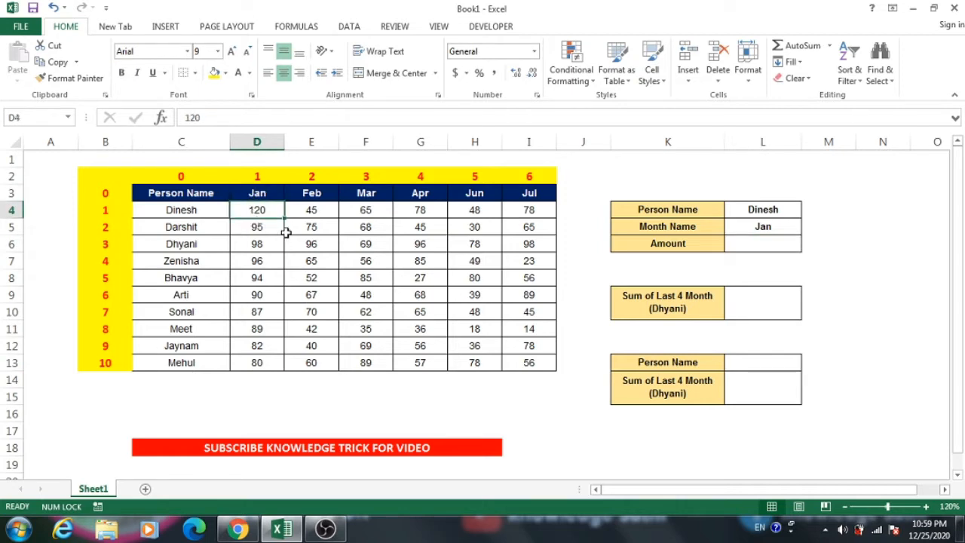
Enter the formula =OFFSET(C3, 1, 1) in the Amount cell L6.
{"action": "left_click", "coordinate": [768, 244]}
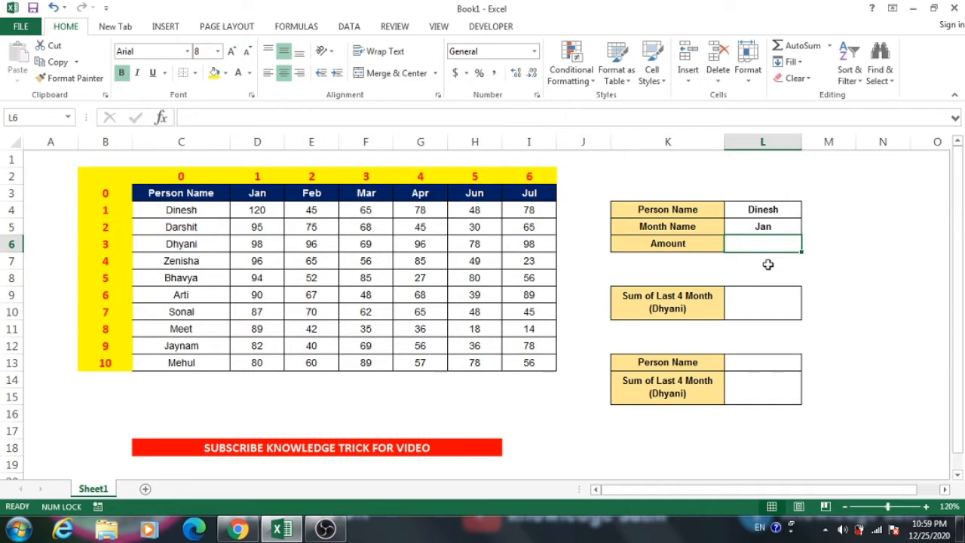
{"action": "type", "text": "=off"}
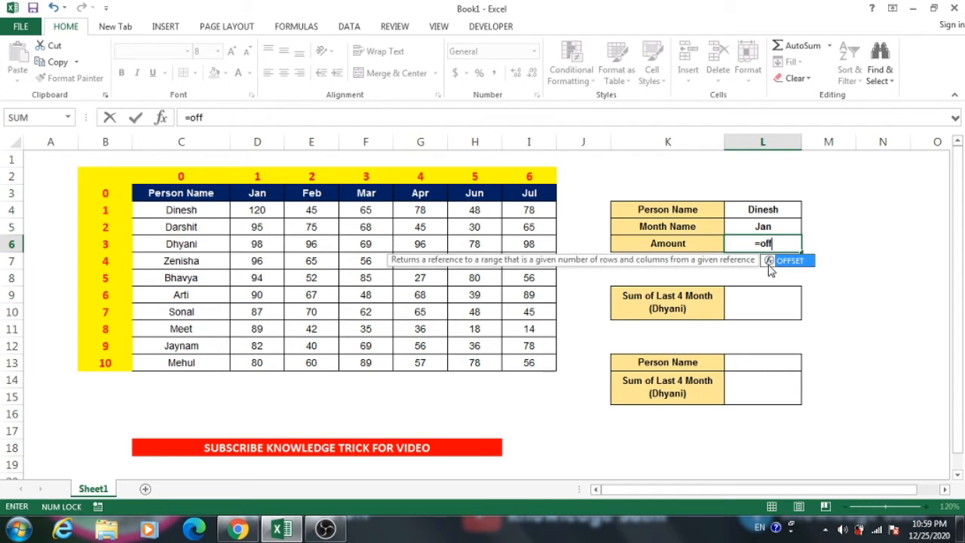
{"action": "double_click", "coordinate": [769, 262]}
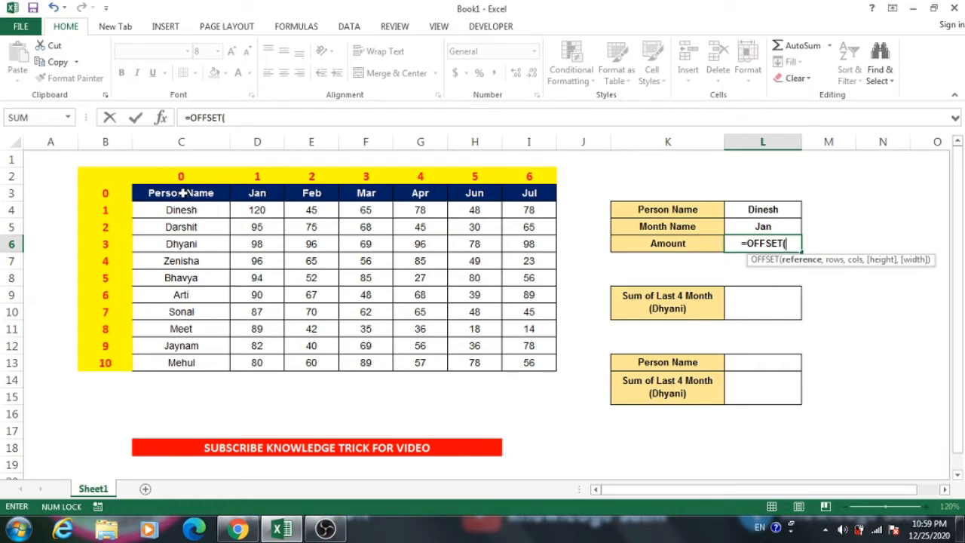
{"action": "left_click", "coordinate": [184, 194]}
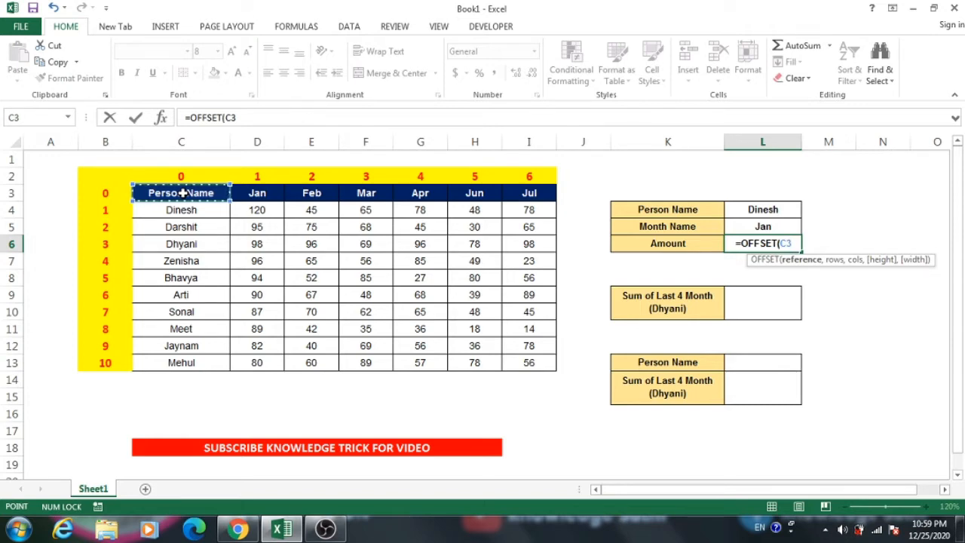
{"action": "type", "text": ","}
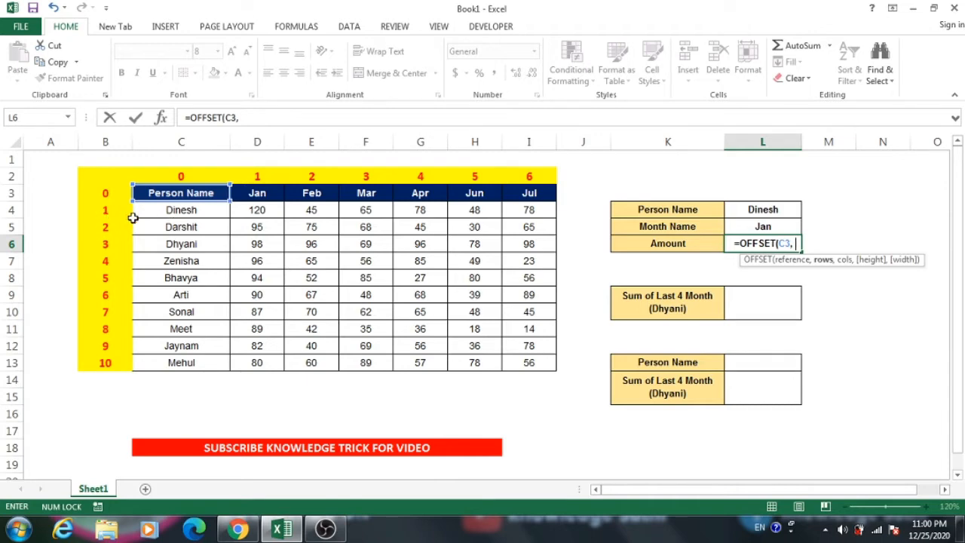
{"action": "type", "text": "1,"}
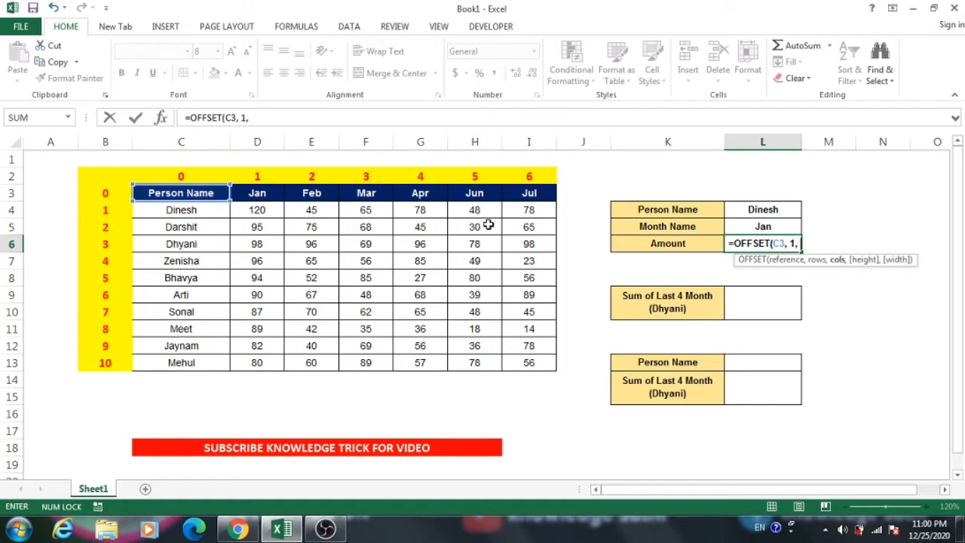
{"action": "type", "text": "1)"}
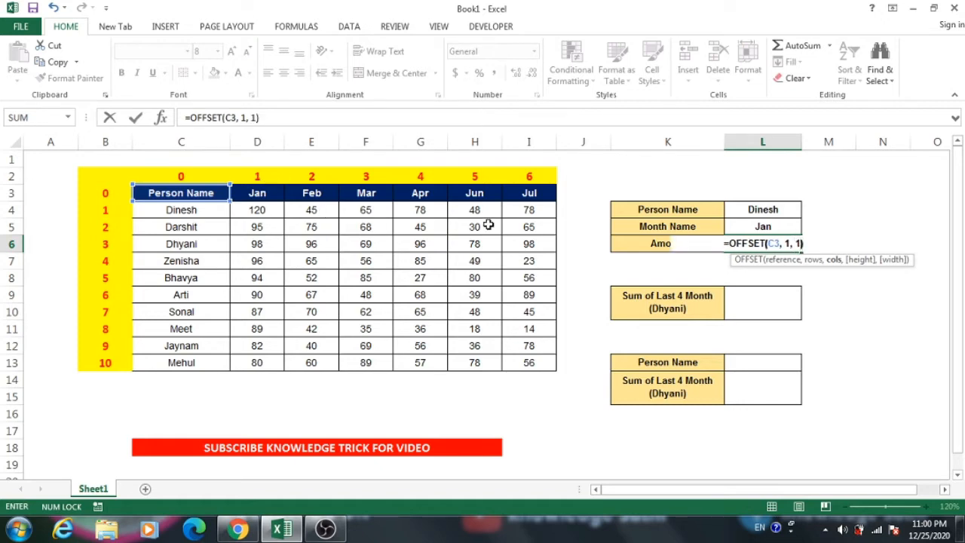
{"action": "key", "text": "Return"}
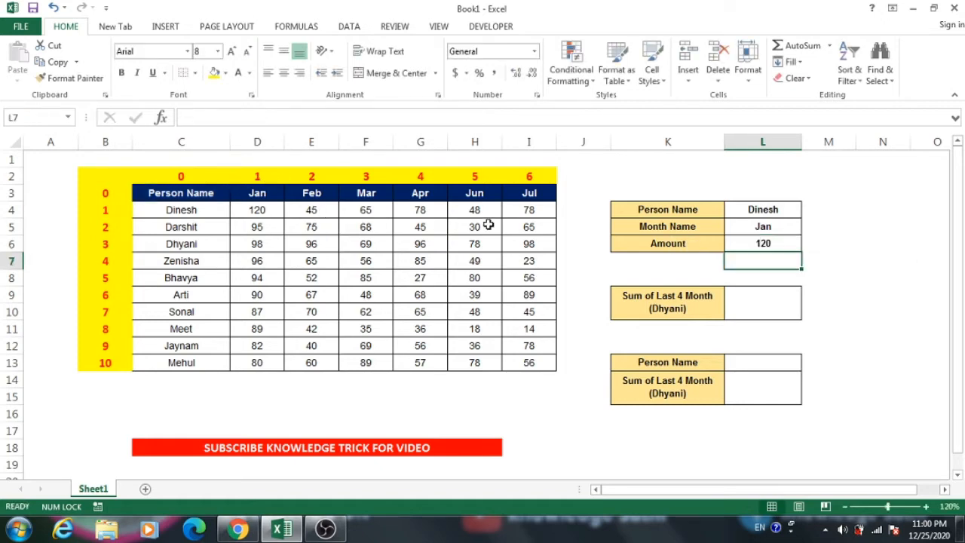
Change the month name in L5 to Feb.
{"action": "left_click", "coordinate": [770, 244]}
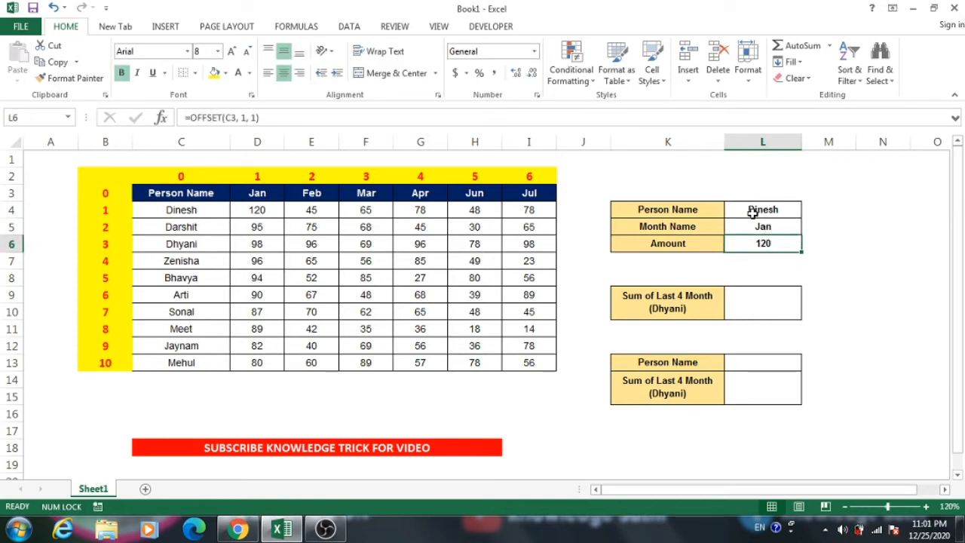
{"action": "left_click", "coordinate": [782, 211]}
{"action": "left_click", "coordinate": [769, 224]}
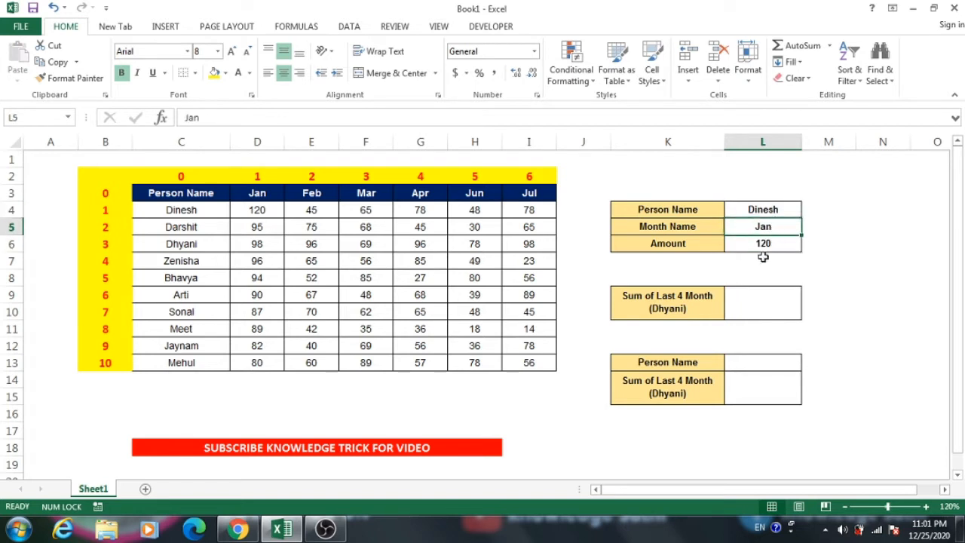
{"action": "type", "text": "Feb"}
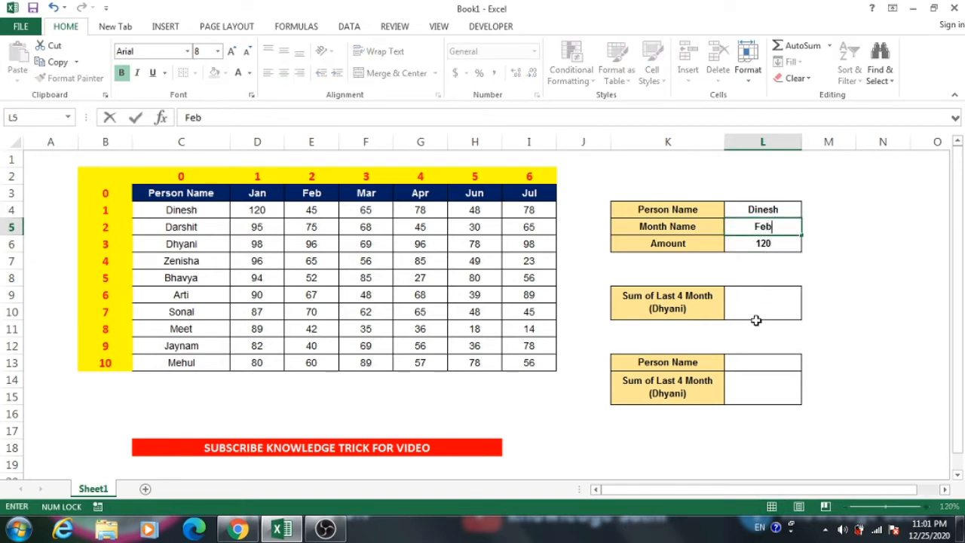
{"action": "key", "text": "Return"}
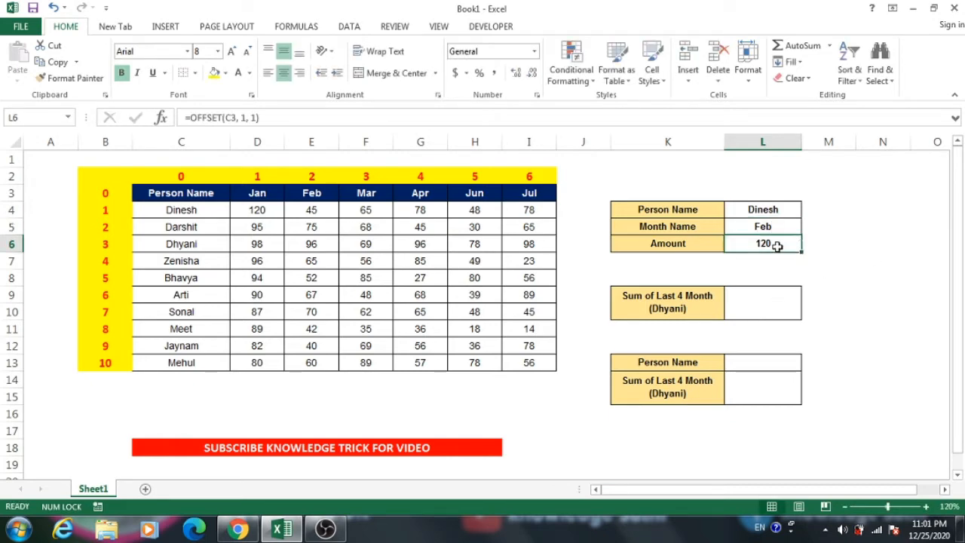
Inspect the OFFSET formula in the Amount cell L6 against the month entry in L5.
{"action": "left_click", "coordinate": [775, 224]}
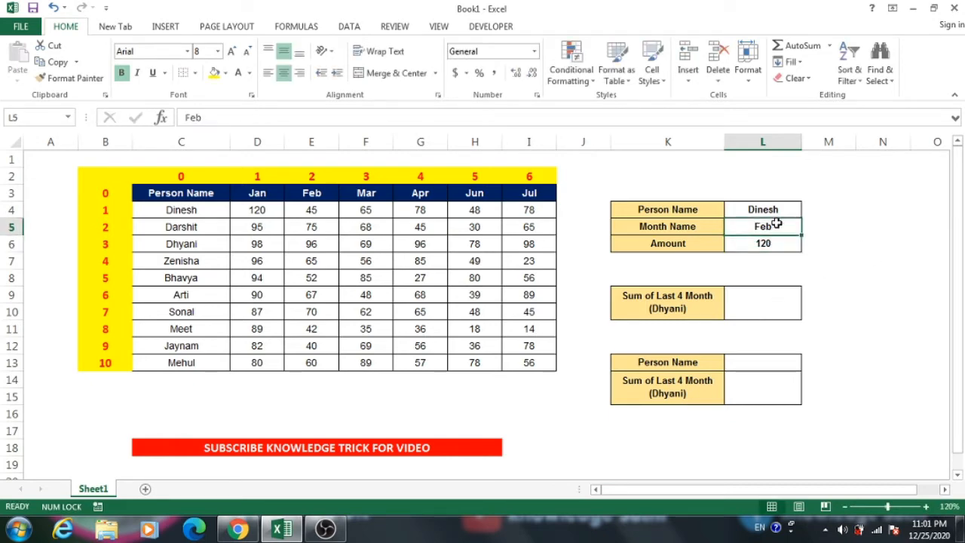
{"action": "left_click", "coordinate": [776, 245]}
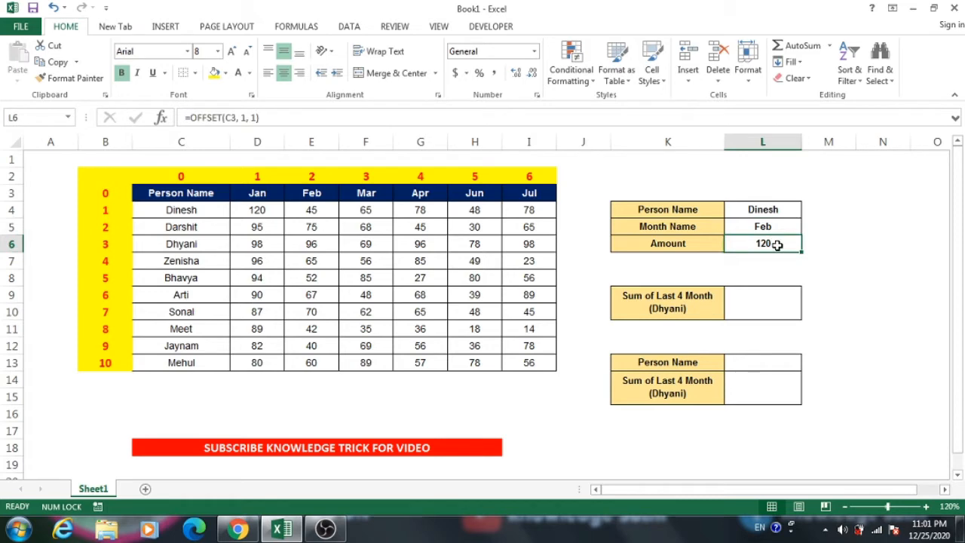
{"action": "double_click", "coordinate": [776, 245]}
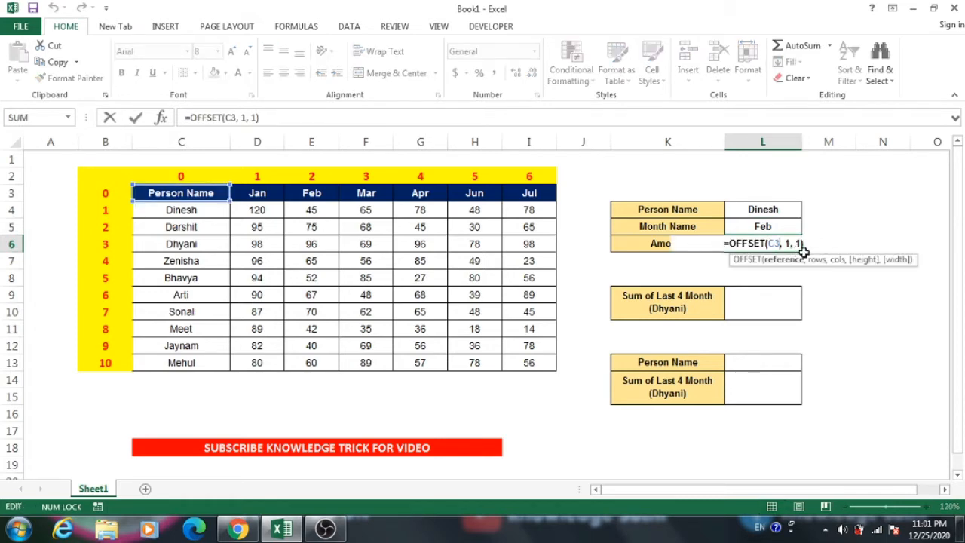
{"action": "key", "text": "Escape"}
{"action": "left_click", "coordinate": [771, 260]}
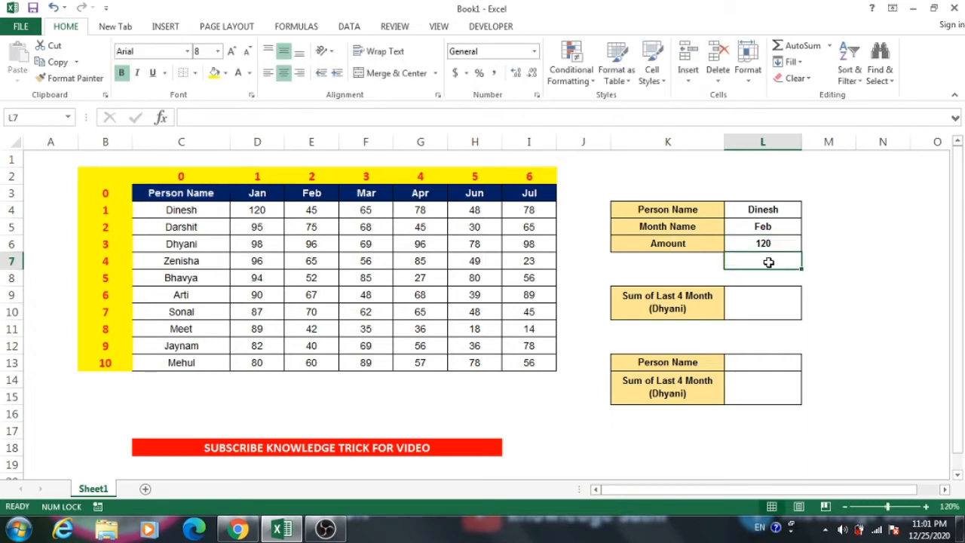
{"action": "type", "text": "="}
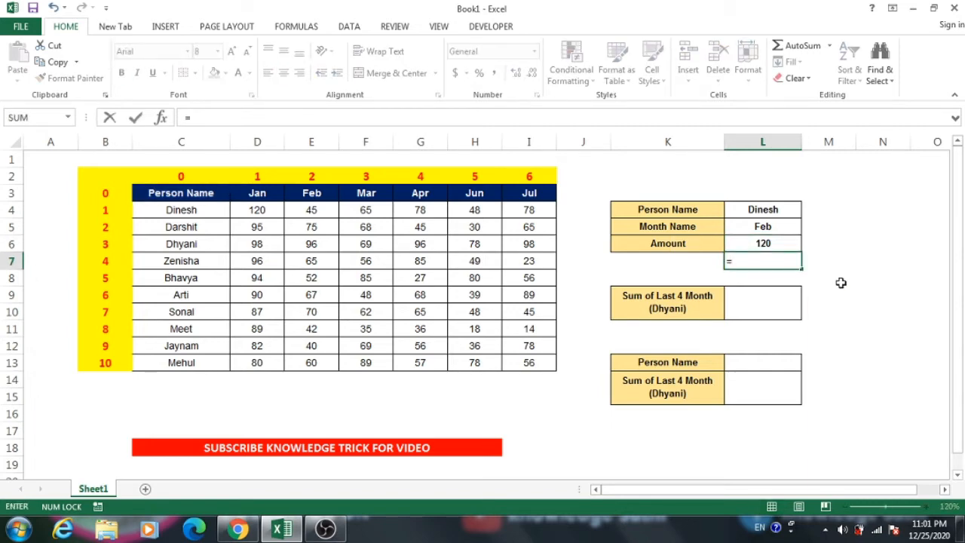
{"action": "key", "text": "Escape"}
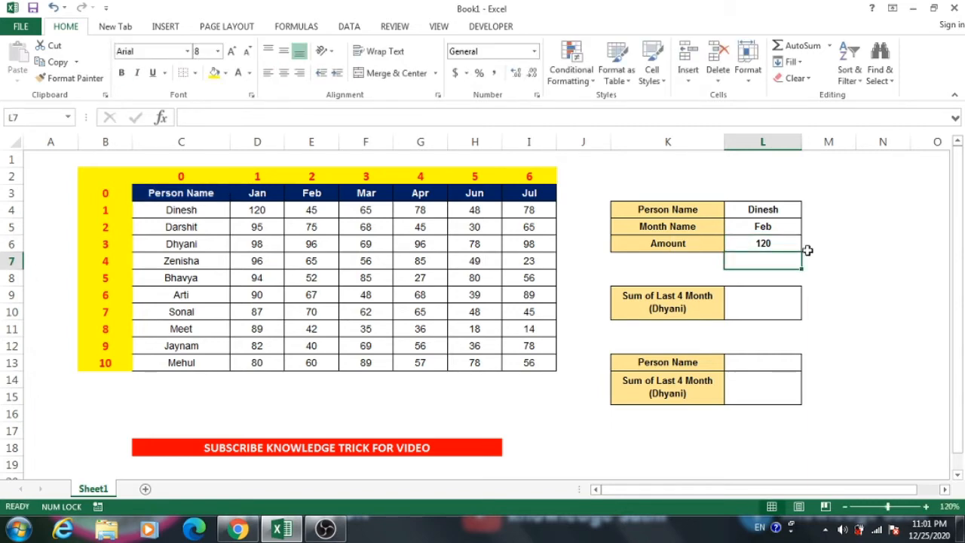
{"action": "left_click", "coordinate": [758, 214]}
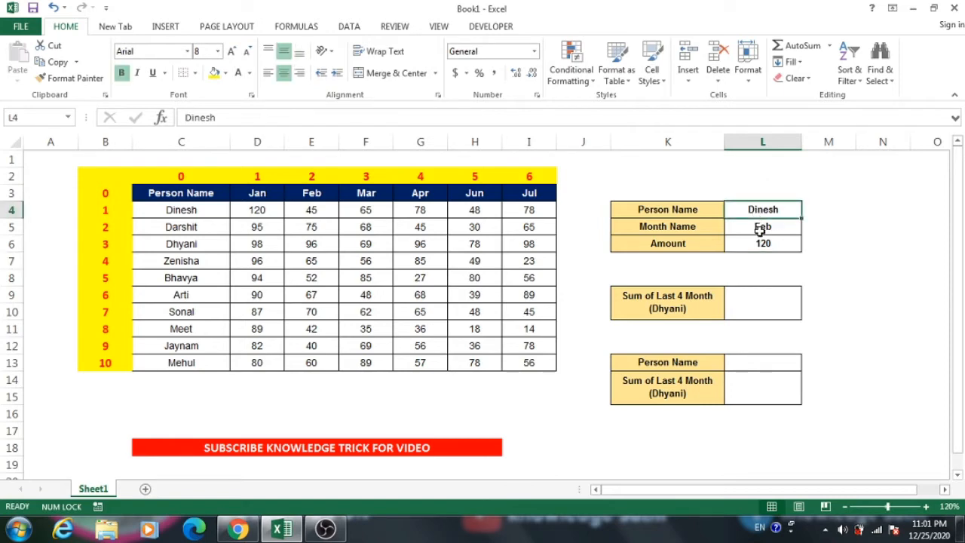
{"action": "left_click", "coordinate": [760, 228]}
{"action": "left_click", "coordinate": [756, 210]}
{"action": "left_click", "coordinate": [753, 225]}
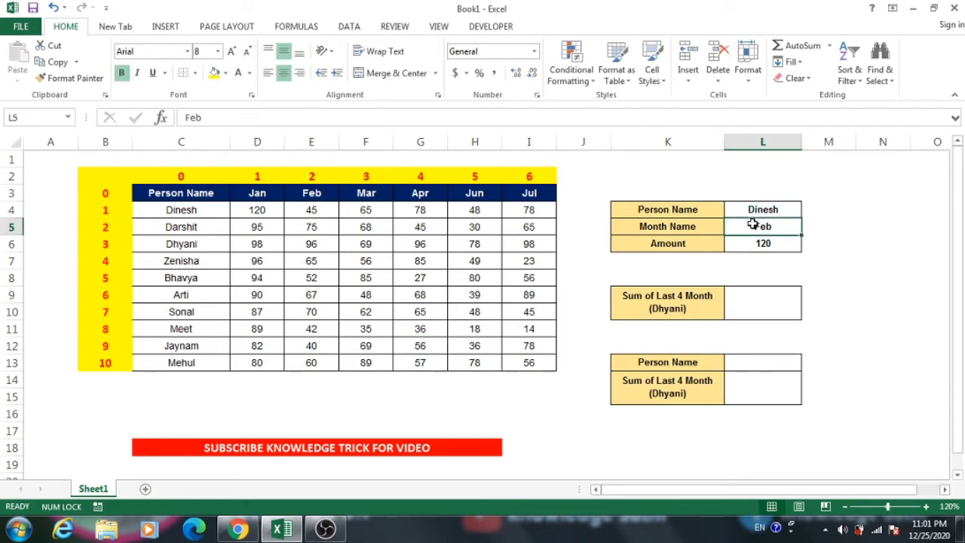
Start an OFFSET formula in cell L7 with the table's header cell C3 as the reference.
{"action": "left_click", "coordinate": [758, 261]}
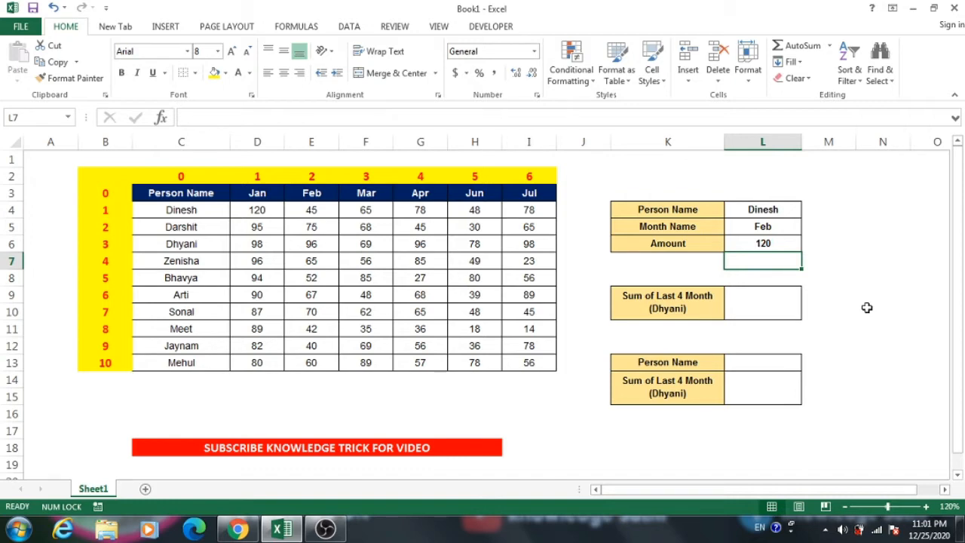
{"action": "type", "text": "=o"}
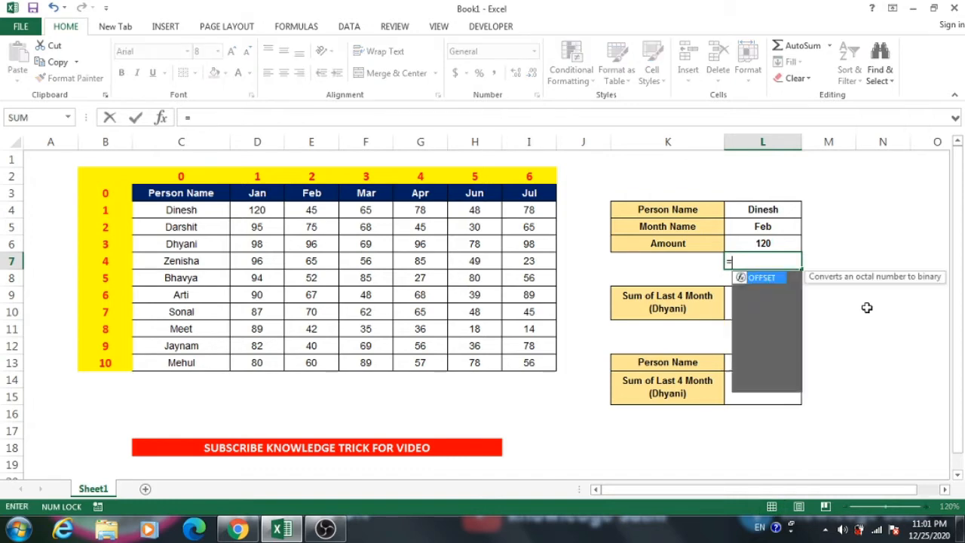
{"action": "type", "text": "f"}
{"action": "key", "text": "Tab"}
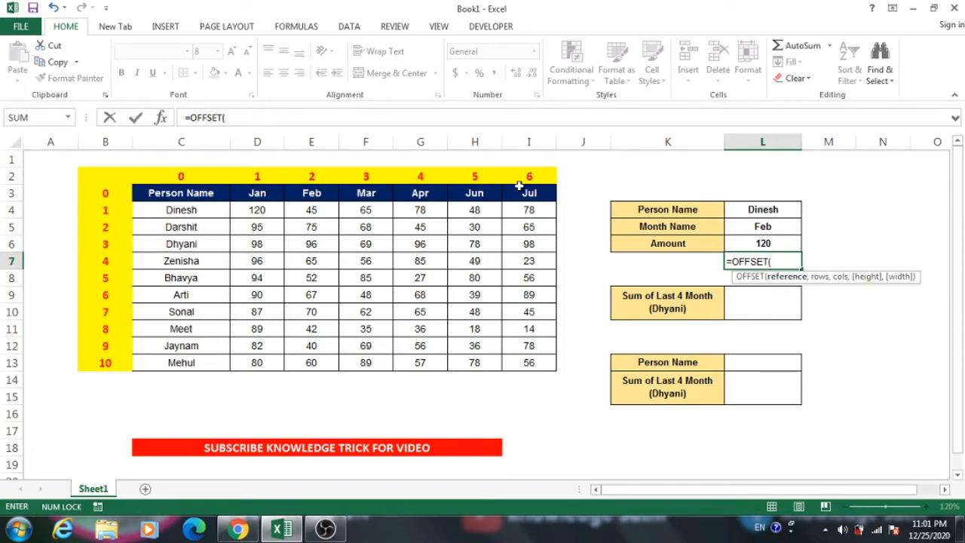
{"action": "scroll", "coordinate": [319, 210], "scroll_direction": "down", "scroll_amount": 1}
{"action": "scroll", "coordinate": [319, 209], "scroll_direction": "down", "scroll_amount": 1}
{"action": "scroll", "coordinate": [244, 209], "scroll_direction": "up", "scroll_amount": 1}
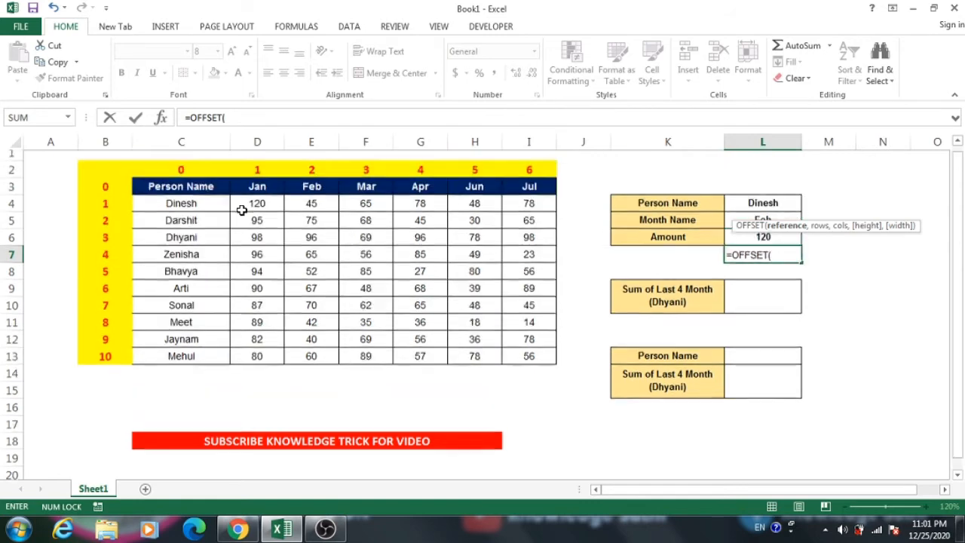
{"action": "left_click", "coordinate": [201, 195]}
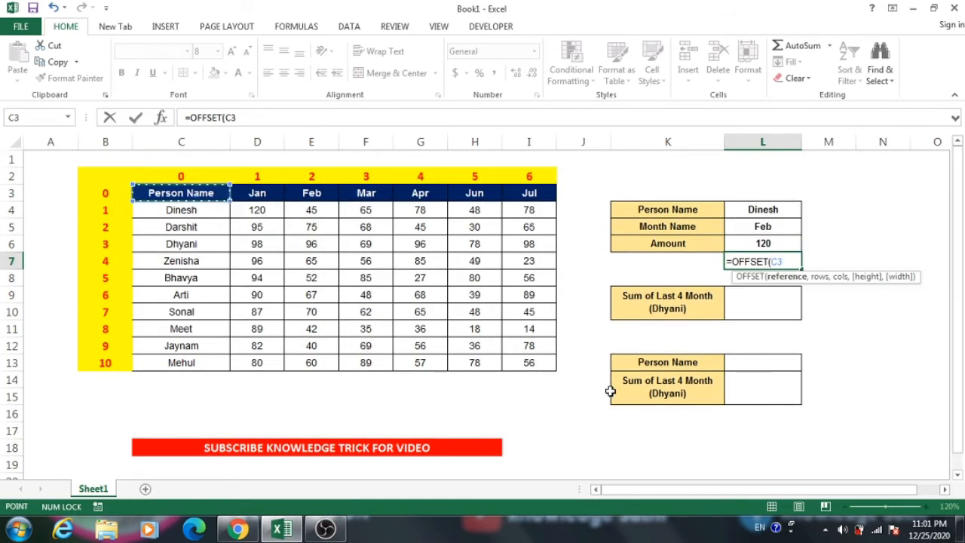
{"action": "type", "text": ","}
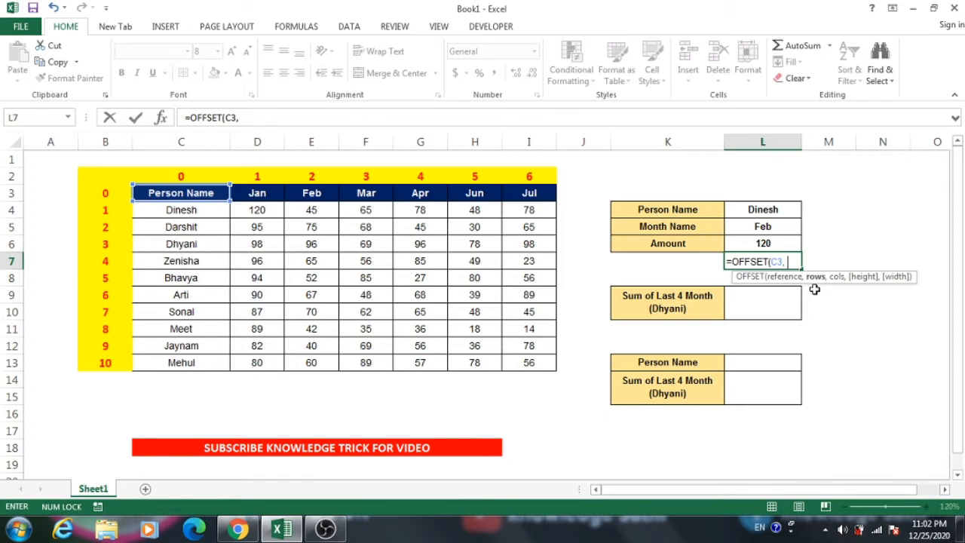
Add MATCH(L4,C4:C13,0) as the rows argument of the OFFSET formula.
{"action": "type", "text": "m"}
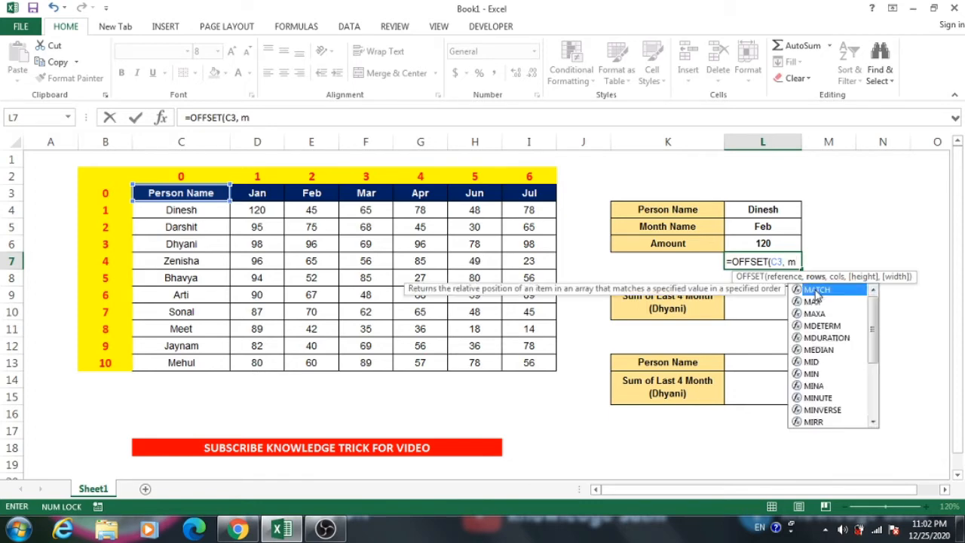
{"action": "type", "text": "at"}
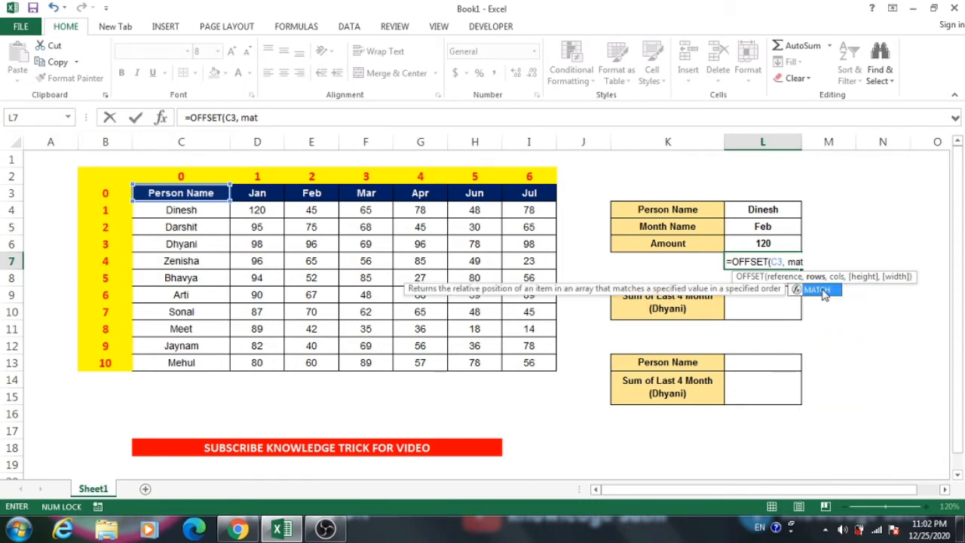
{"action": "double_click", "coordinate": [822, 291]}
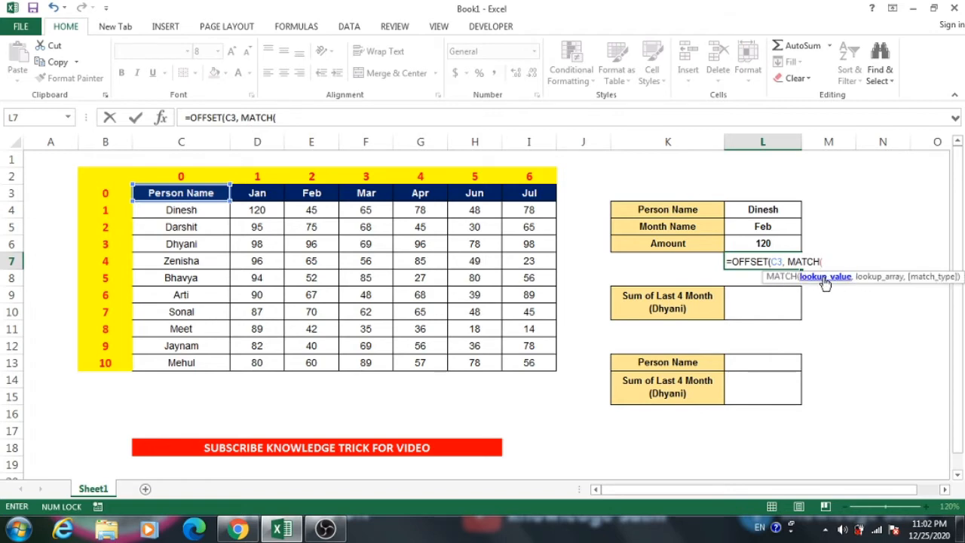
{"action": "left_click", "coordinate": [768, 207]}
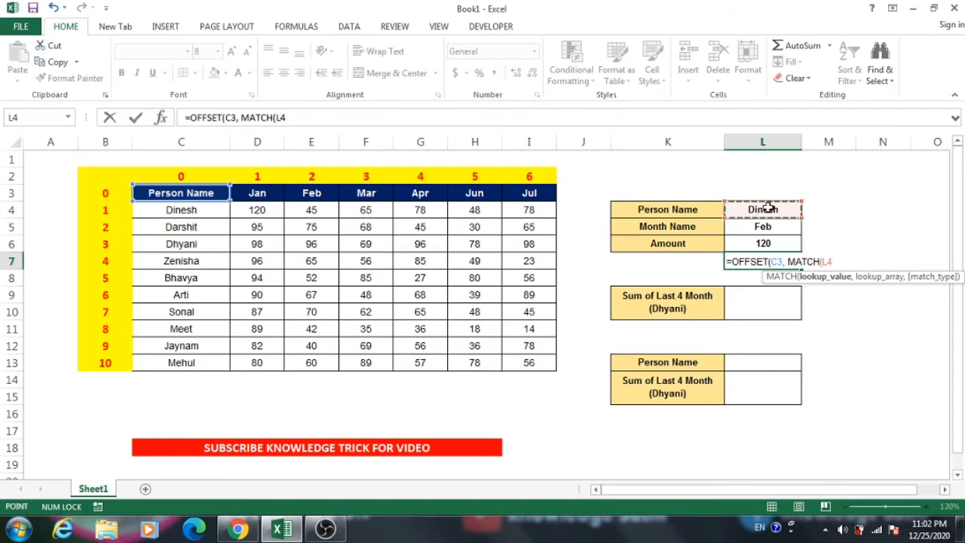
{"action": "type", "text": ","}
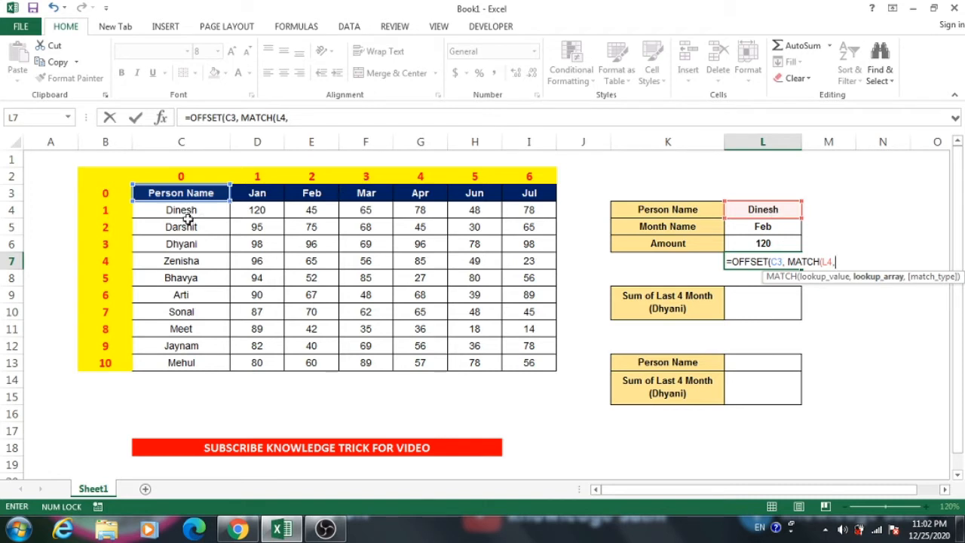
{"action": "left_click_drag", "start_coordinate": [186, 211], "coordinate": [194, 362]}
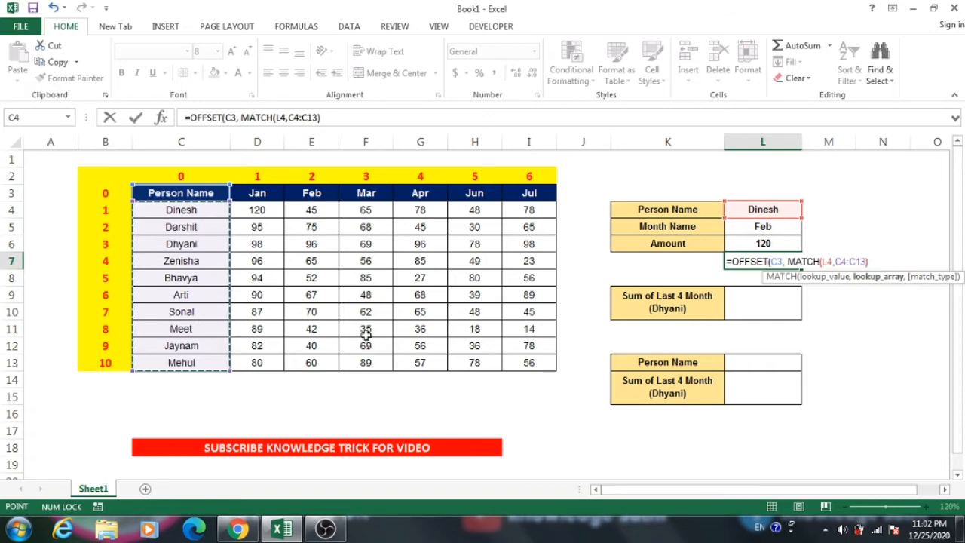
{"action": "type", "text": ")"}
{"action": "key", "text": "BackSpace"}
{"action": "type", "text": ","}
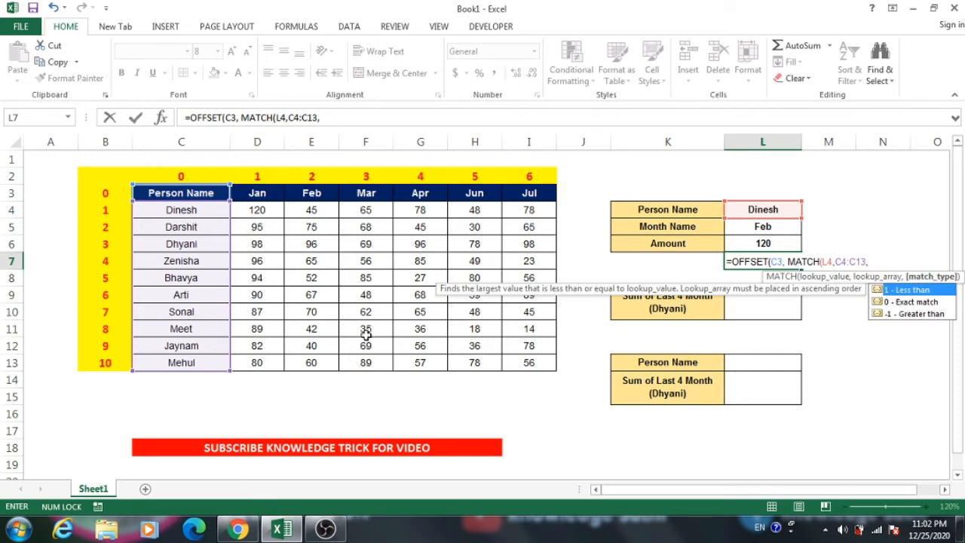
{"action": "type", "text": "0)"}
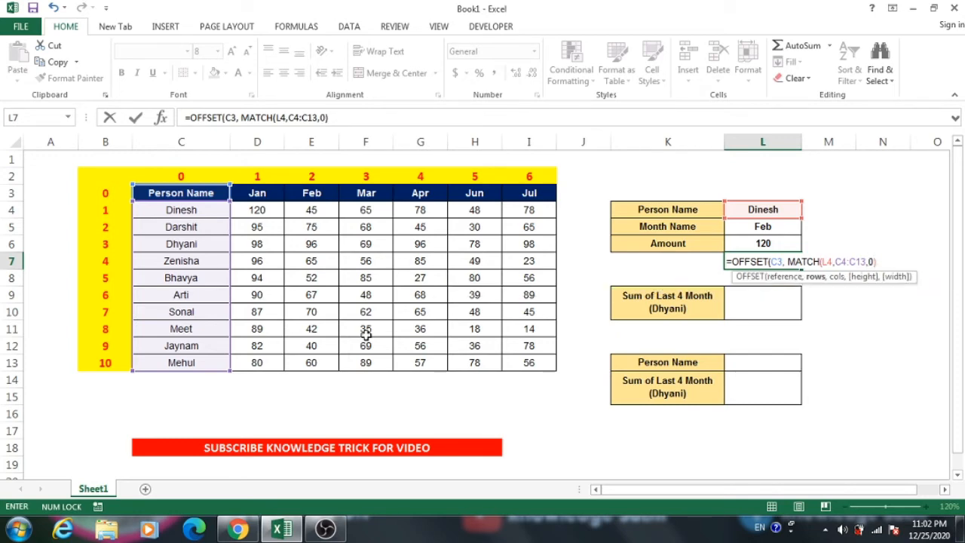
Add MATCH(L5,D3:I3,0) as the cols argument and complete the OFFSET formula in L7.
{"action": "type", "text": ","}
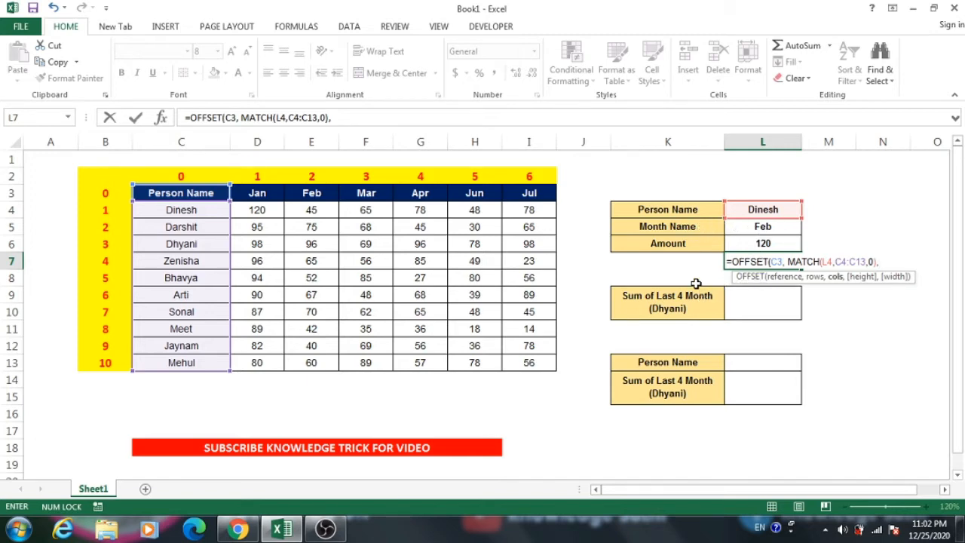
{"action": "type", "text": "mat"}
{"action": "key", "text": "Tab"}
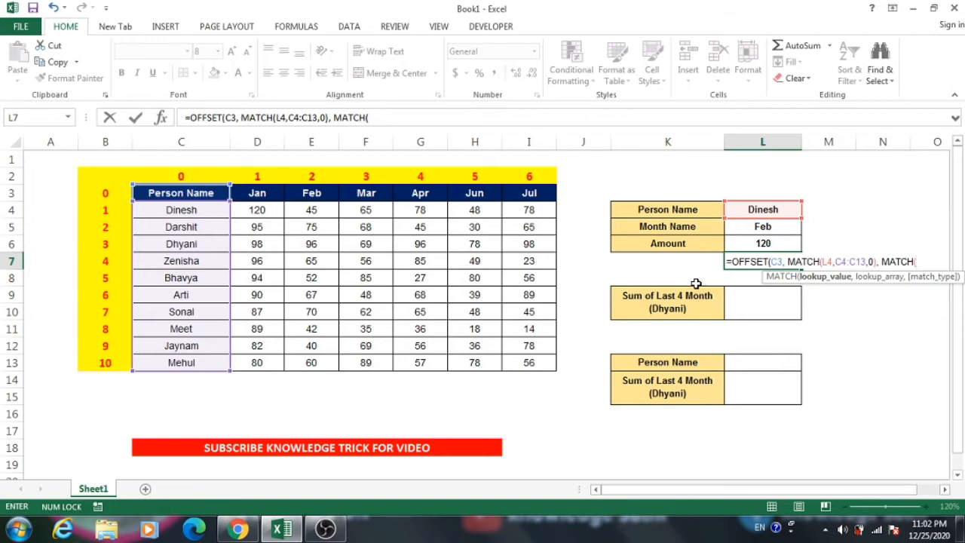
{"action": "left_click", "coordinate": [763, 227]}
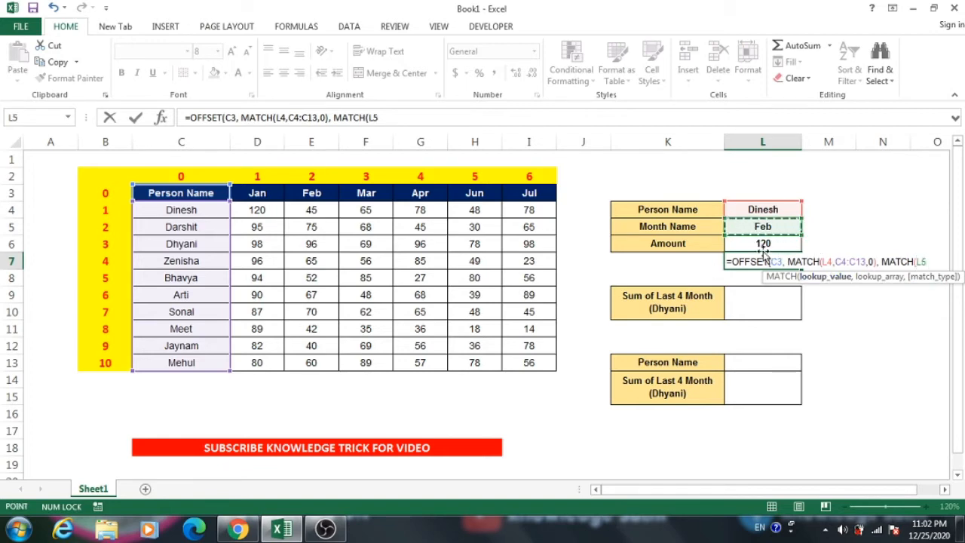
{"action": "type", "text": ","}
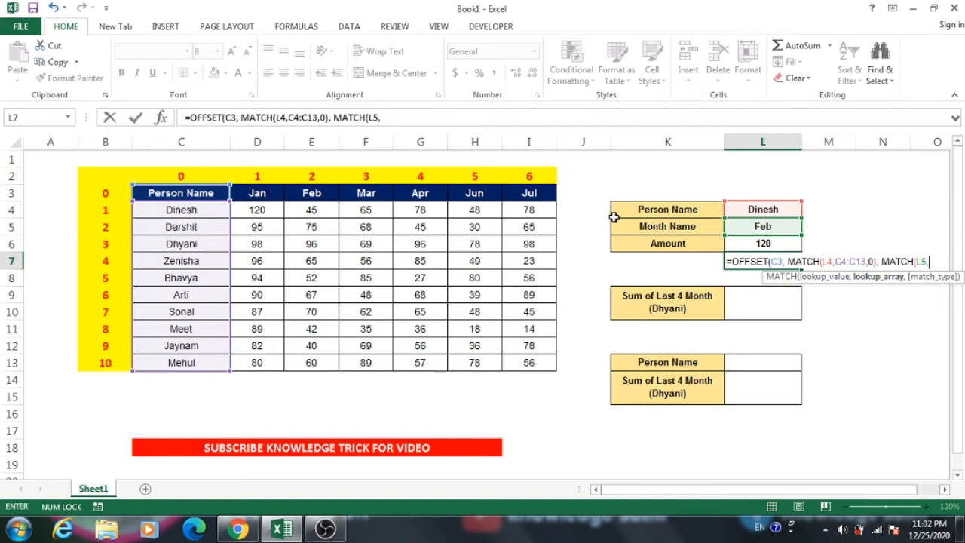
{"action": "left_click", "coordinate": [255, 193]}
{"action": "left_click_drag", "start_coordinate": [255, 193], "coordinate": [527, 190]}
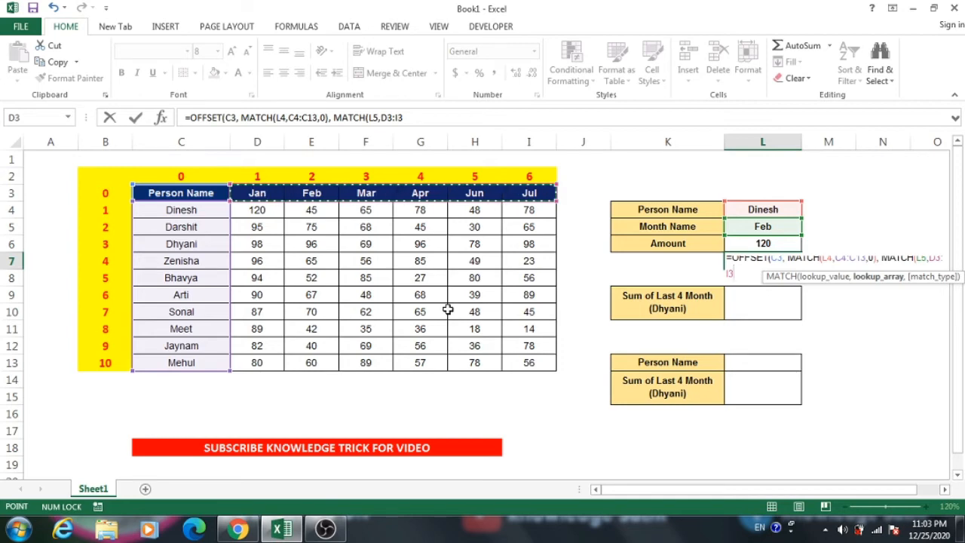
{"action": "type", "text": ","}
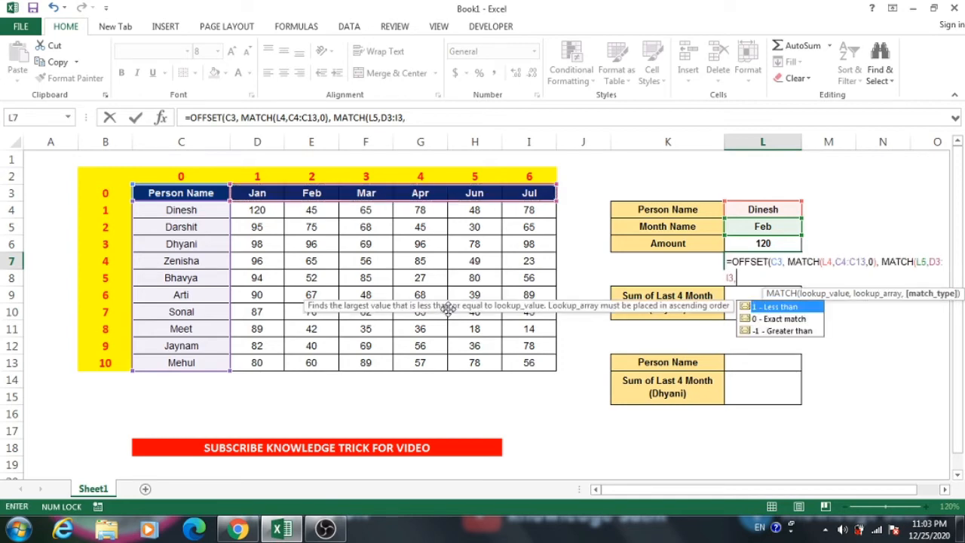
{"action": "type", "text": "0)"}
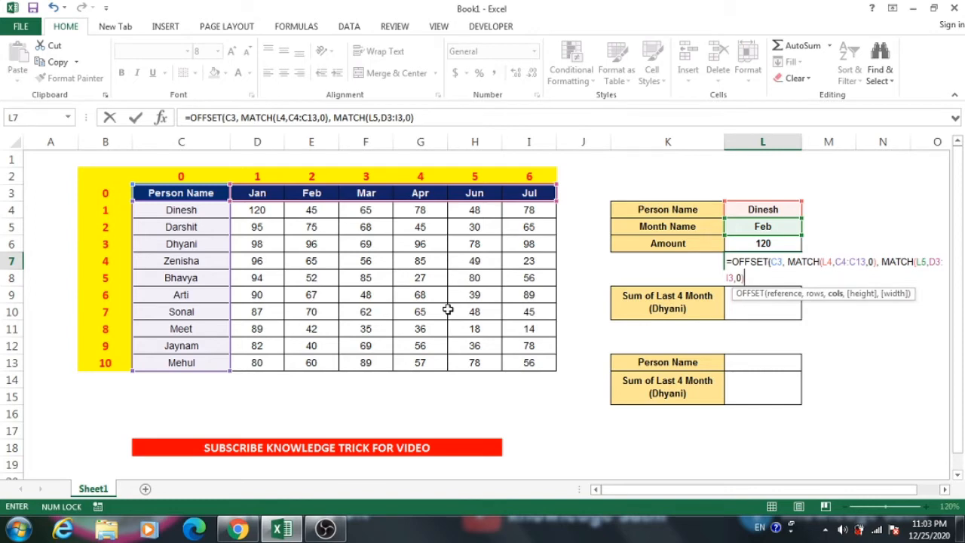
{"action": "type", "text": ","}
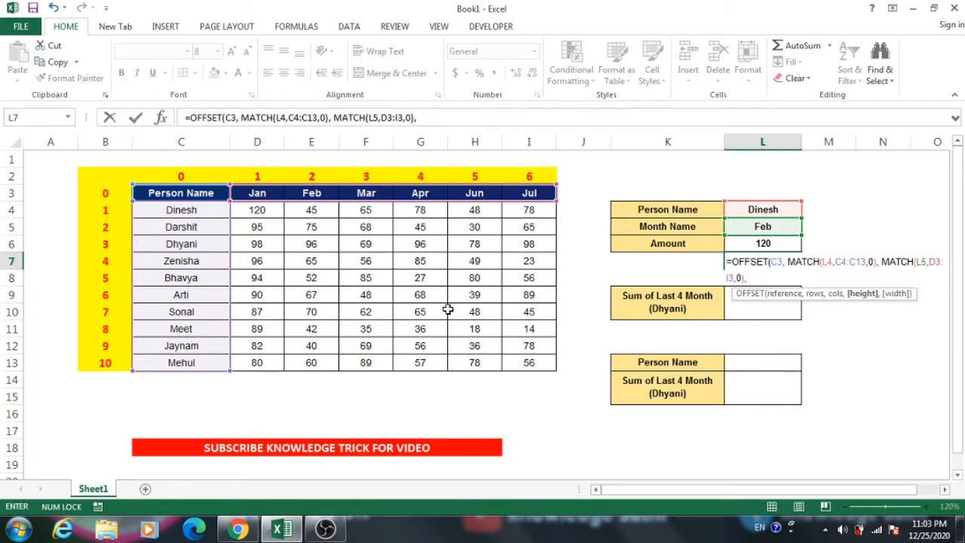
{"action": "key", "text": "BackSpace"}
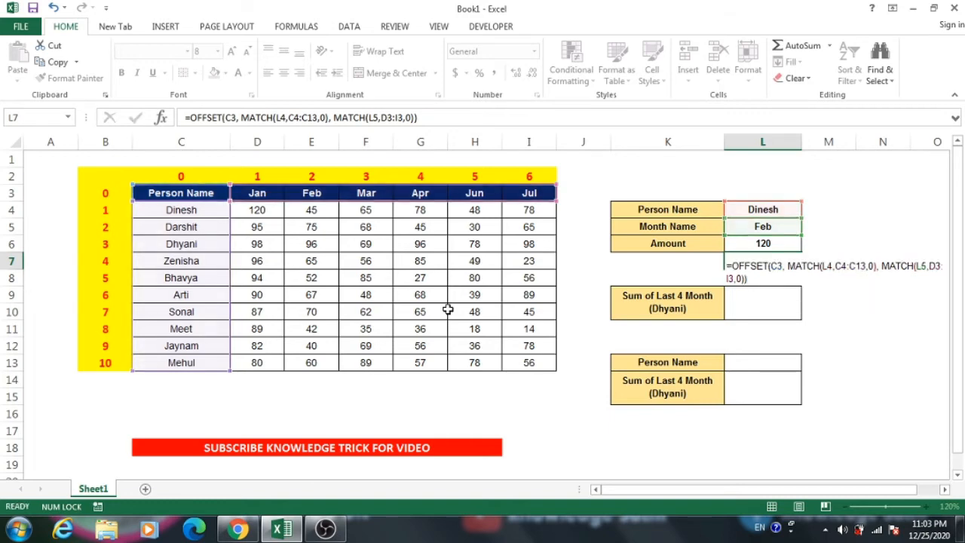
{"action": "key", "text": "Return"}
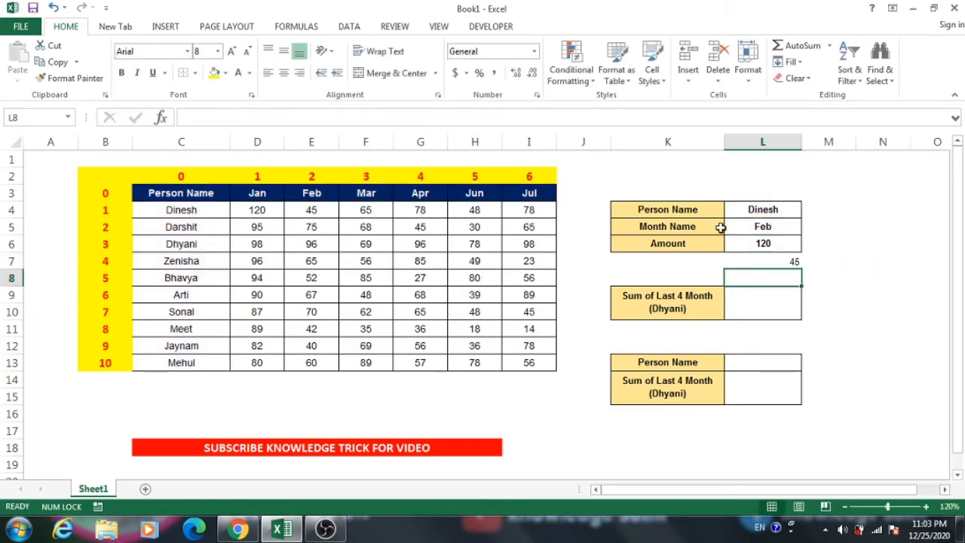
Check the L7 result against table cell E4, and change the person name in L4 to the second person listed.
{"action": "left_click", "coordinate": [744, 209]}
{"action": "left_click", "coordinate": [750, 221]}
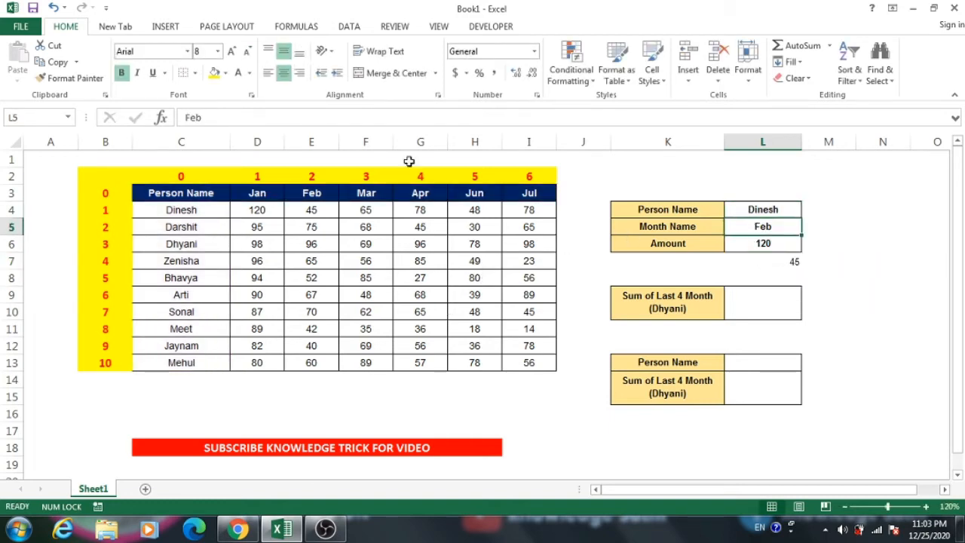
{"action": "left_click", "coordinate": [310, 212]}
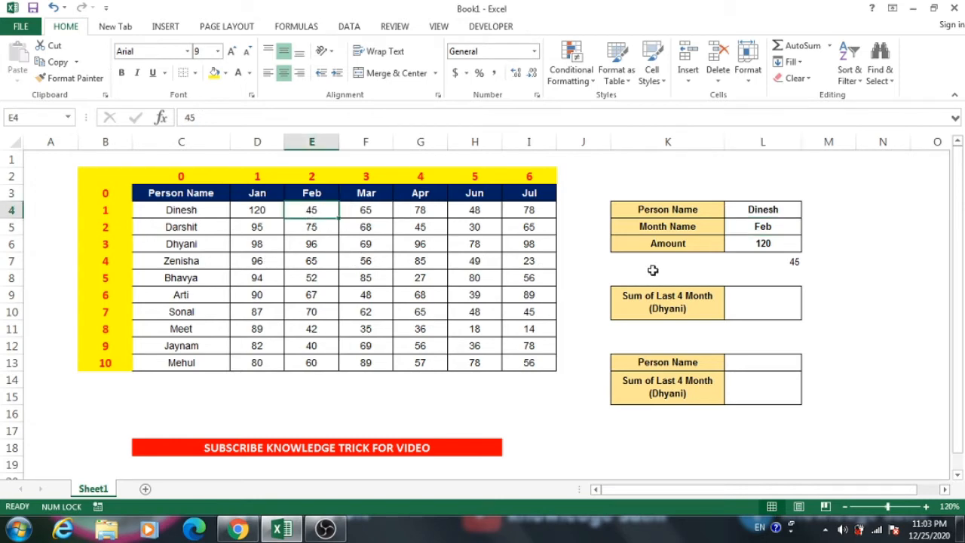
{"action": "left_click", "coordinate": [782, 211]}
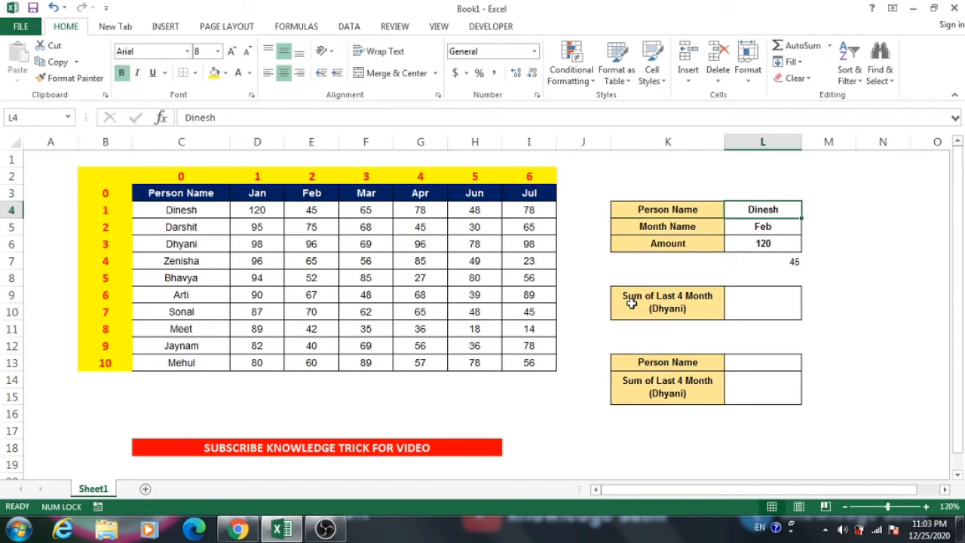
{"action": "type", "text": "Darshit"}
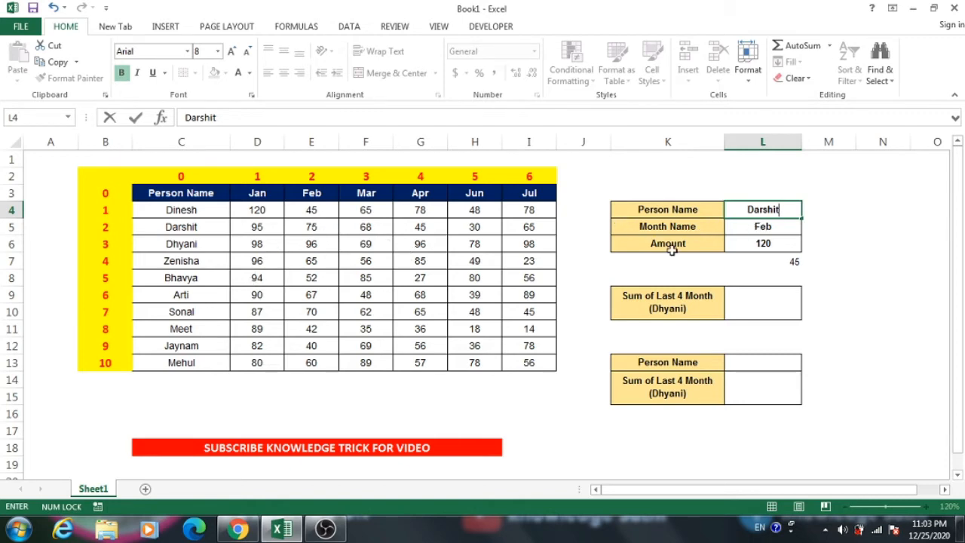
{"action": "key", "text": "Return"}
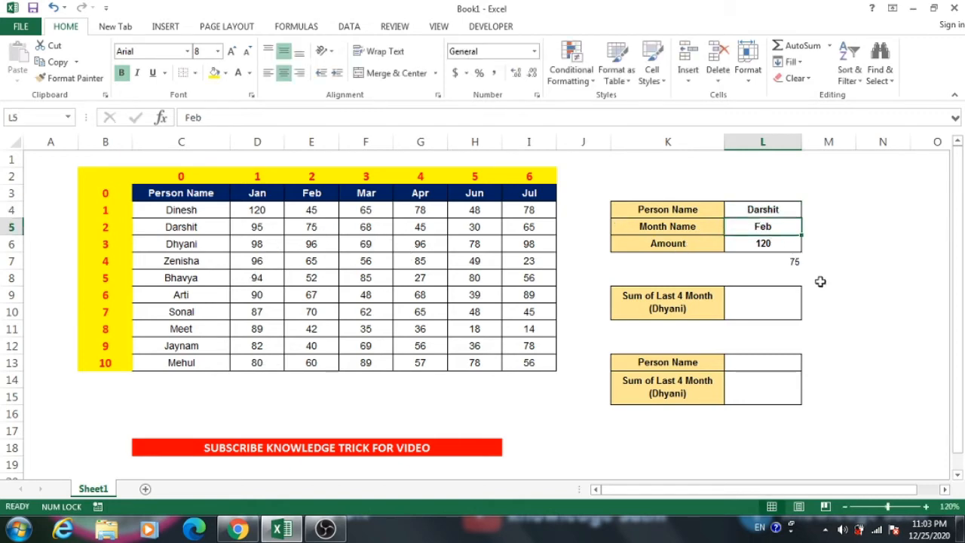
Change the month name in L5 to jan and check the formula result in L7.
{"action": "left_click", "coordinate": [793, 261]}
{"action": "left_click", "coordinate": [765, 226]}
{"action": "type", "text": "jan"}
{"action": "key", "text": "Return"}
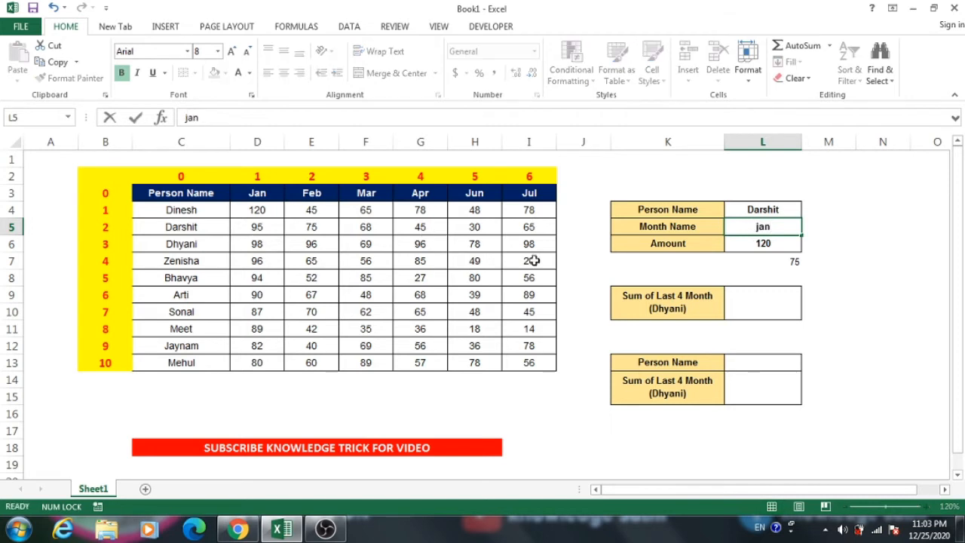
{"action": "left_click", "coordinate": [782, 260]}
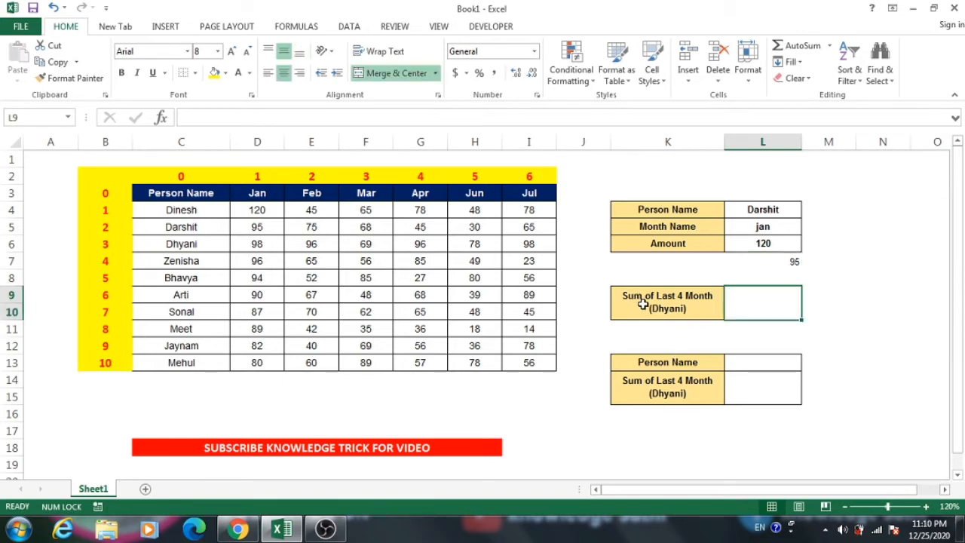
Examine the Mar to Jul amounts in F6:I6 for the person named in the K9 label, and select result cell L9.
{"action": "left_click", "coordinate": [679, 311]}
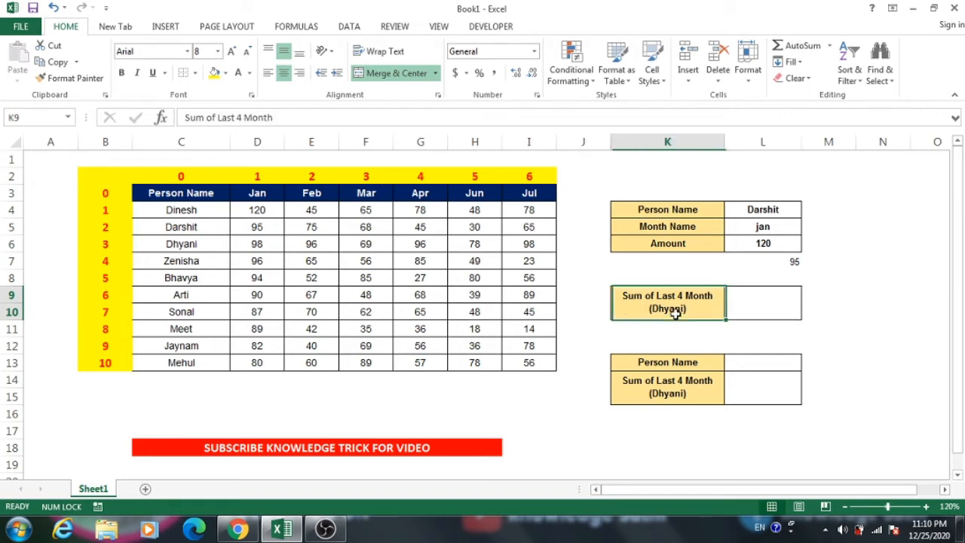
{"action": "left_click", "coordinate": [212, 244]}
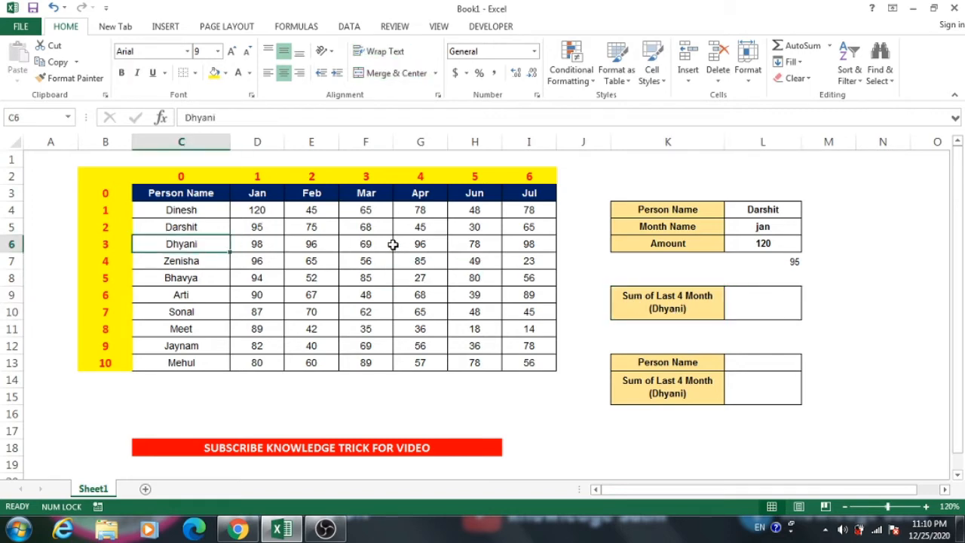
{"action": "left_click_drag", "start_coordinate": [505, 243], "coordinate": [363, 244]}
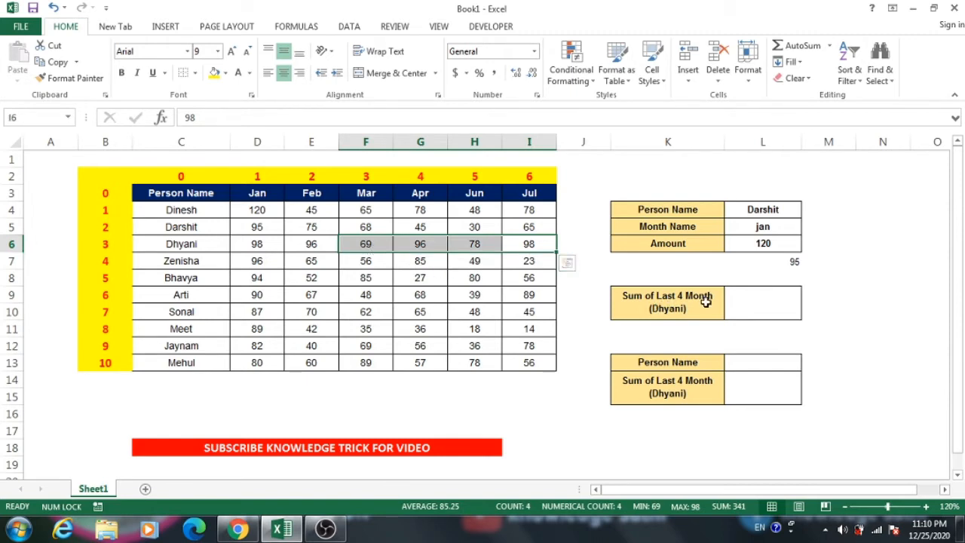
{"action": "left_click", "coordinate": [766, 309]}
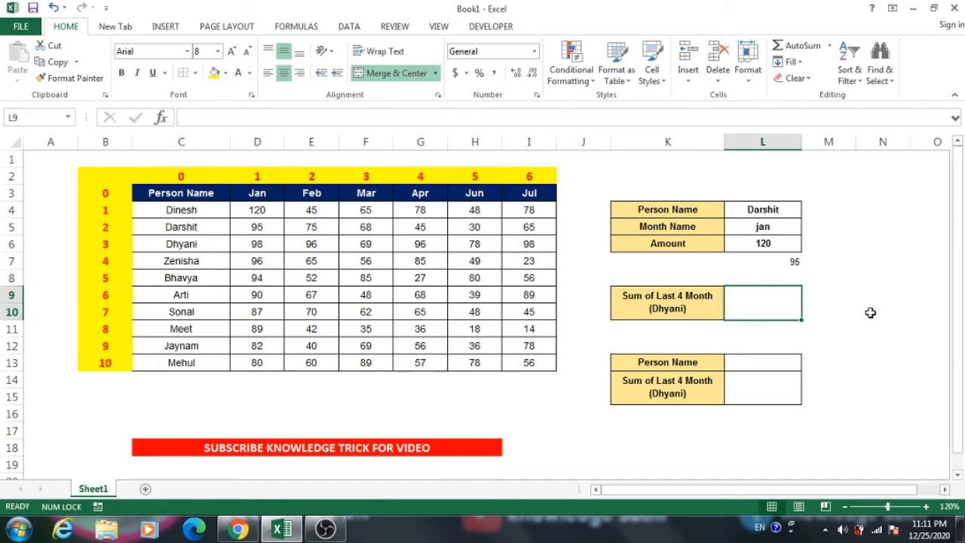
Start an OFFSET formula in L9 with C3 as the reference and 3 as the rows argument.
{"action": "type", "text": "=off"}
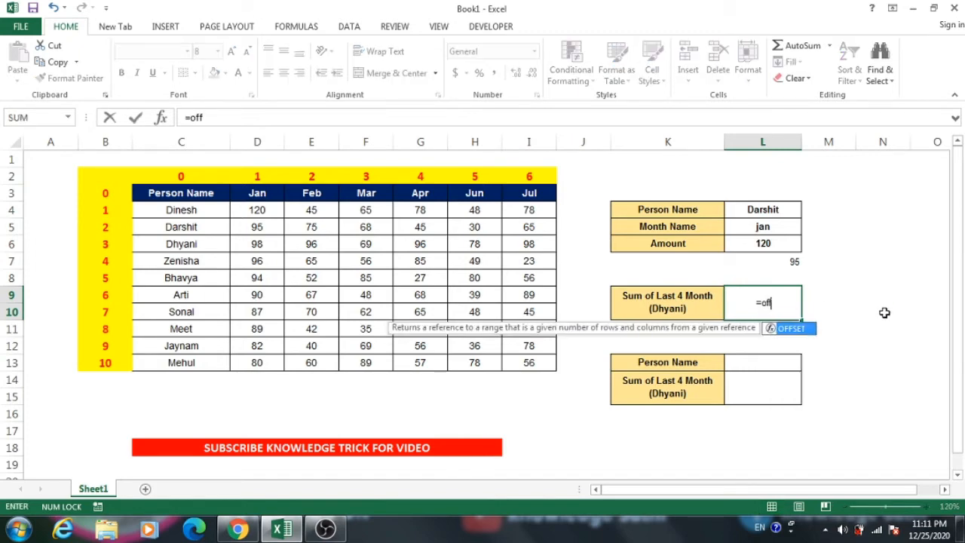
{"action": "key", "text": "Tab"}
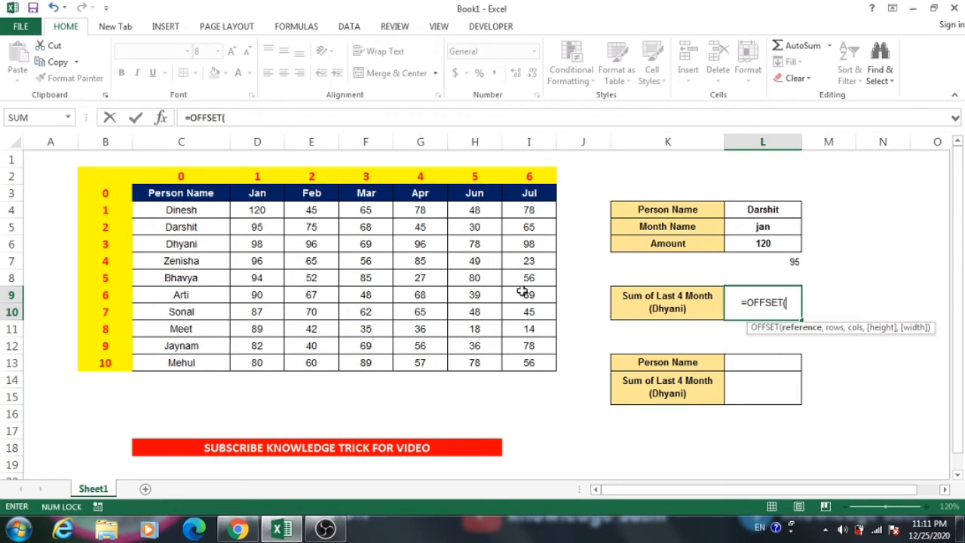
{"action": "left_click", "coordinate": [198, 193]}
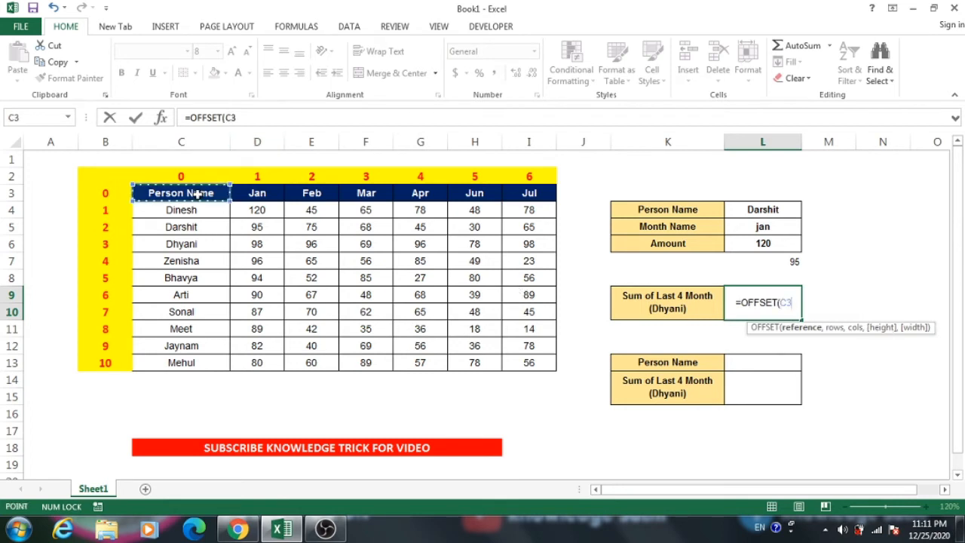
{"action": "type", "text": ","}
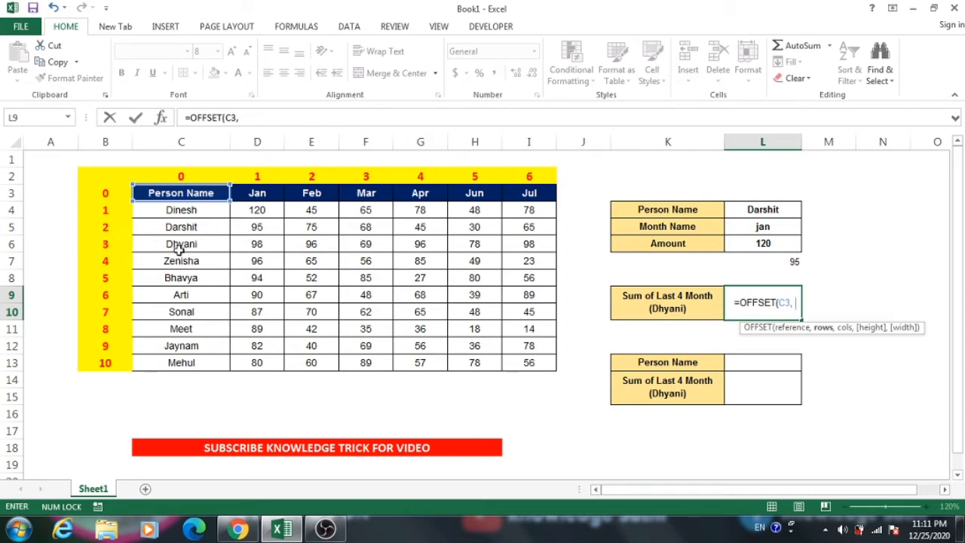
{"action": "type", "text": "3"}
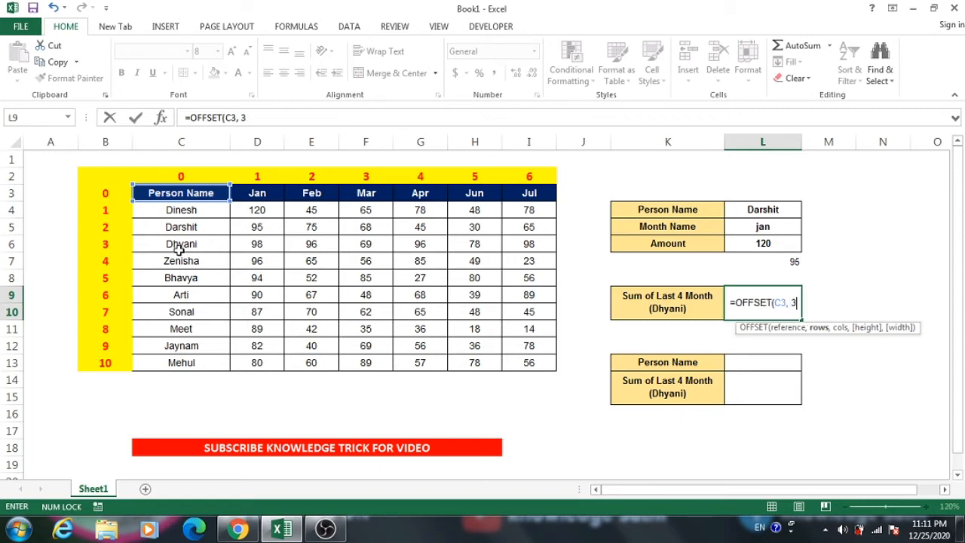
{"action": "type", "text": ","}
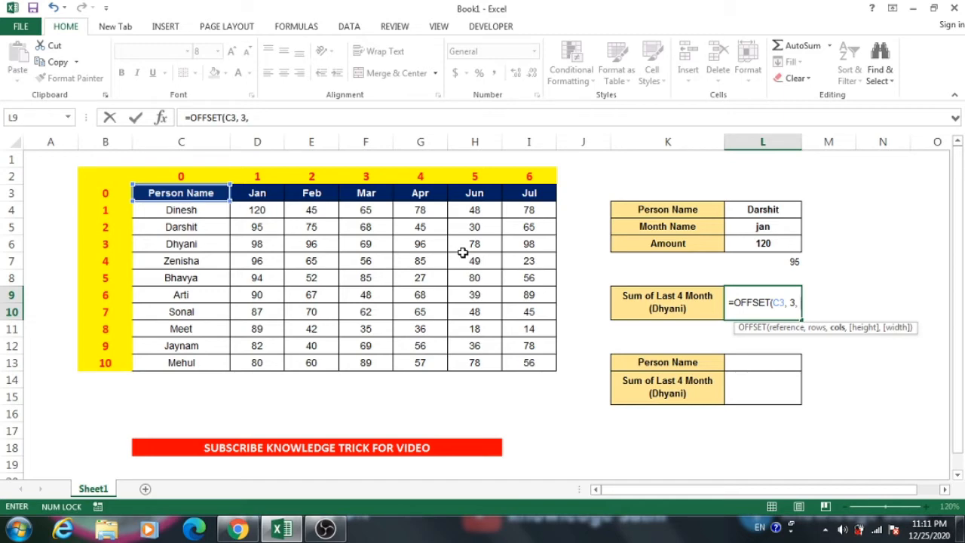
Add COUNTA(D6:I6) as the cols argument of the OFFSET formula in L9.
{"action": "type", "text": "count"}
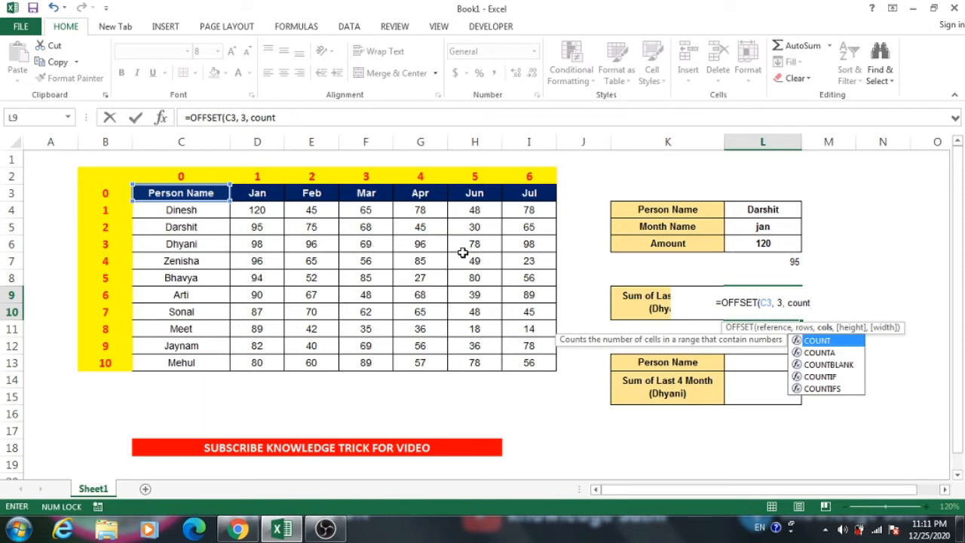
{"action": "key", "text": "Down"}
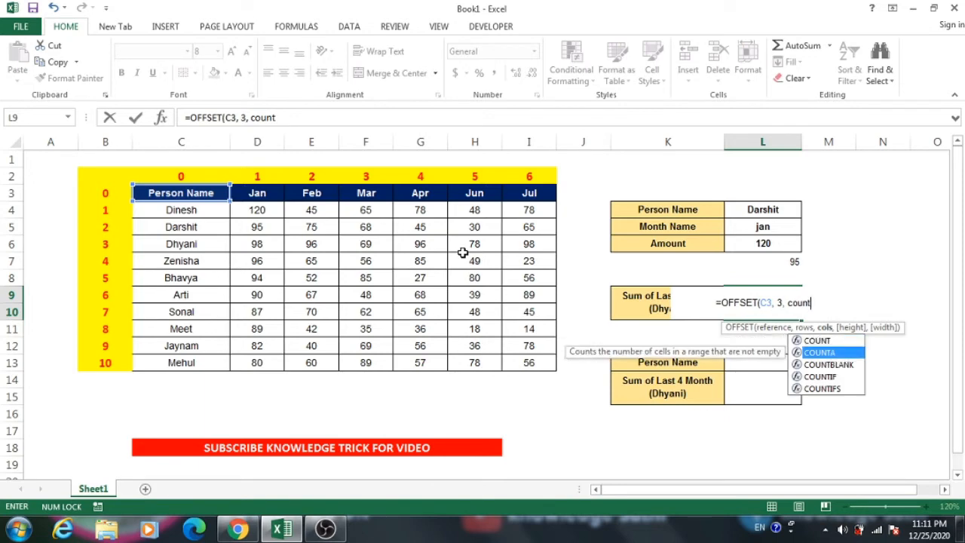
{"action": "key", "text": "Tab"}
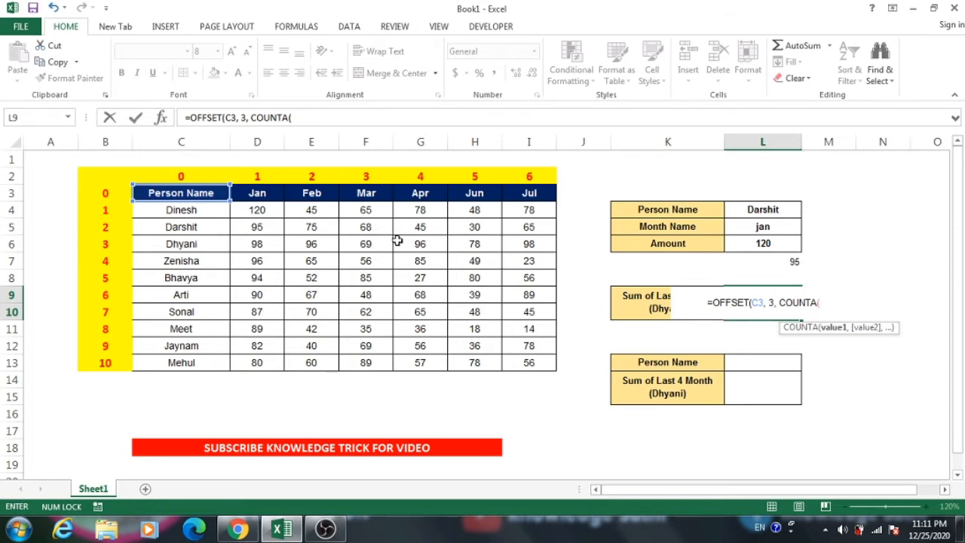
{"action": "left_click", "coordinate": [266, 245]}
{"action": "left_click_drag", "start_coordinate": [266, 245], "coordinate": [529, 246]}
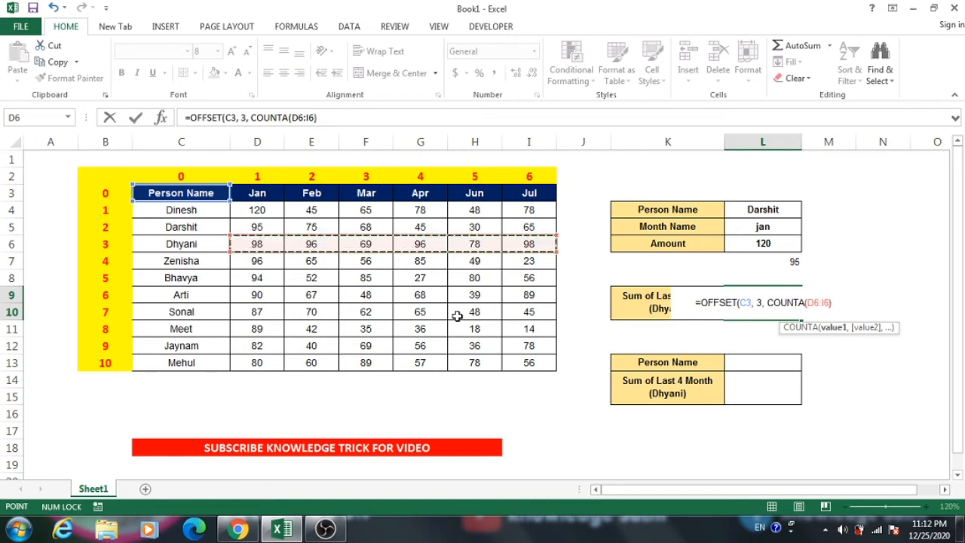
{"action": "type", "text": ")"}
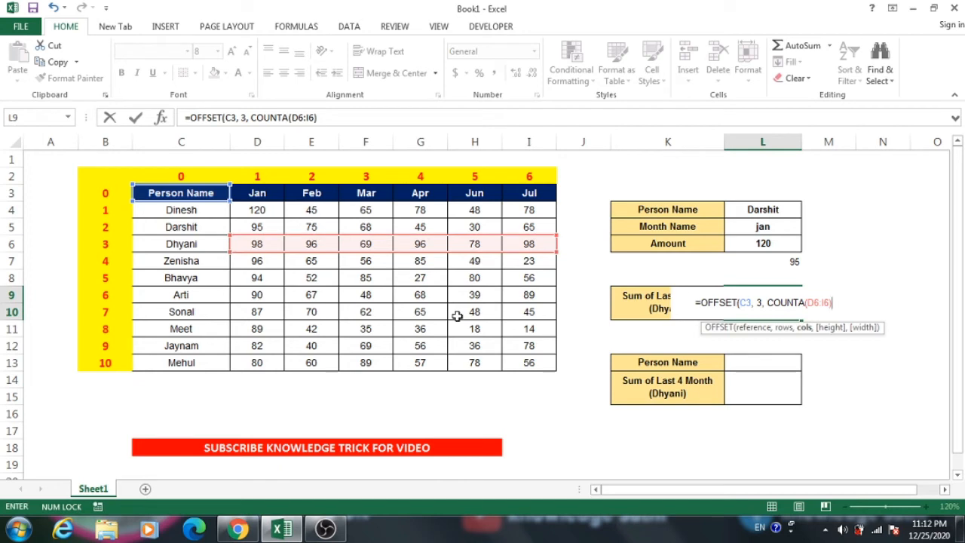
{"action": "type", "text": ","}
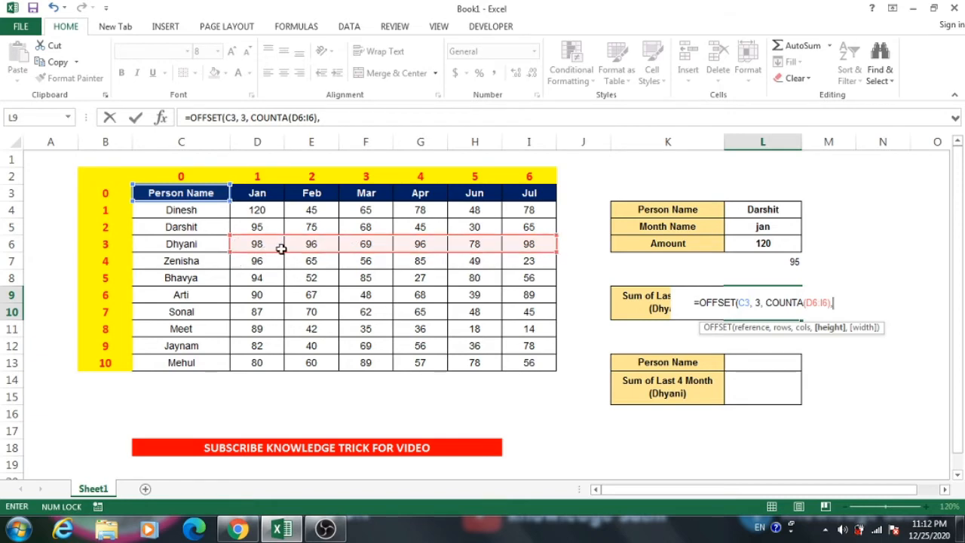
Set the OFFSET height to 1 and width to -4, and complete the formula in L9.
{"action": "type", "text": "1,"}
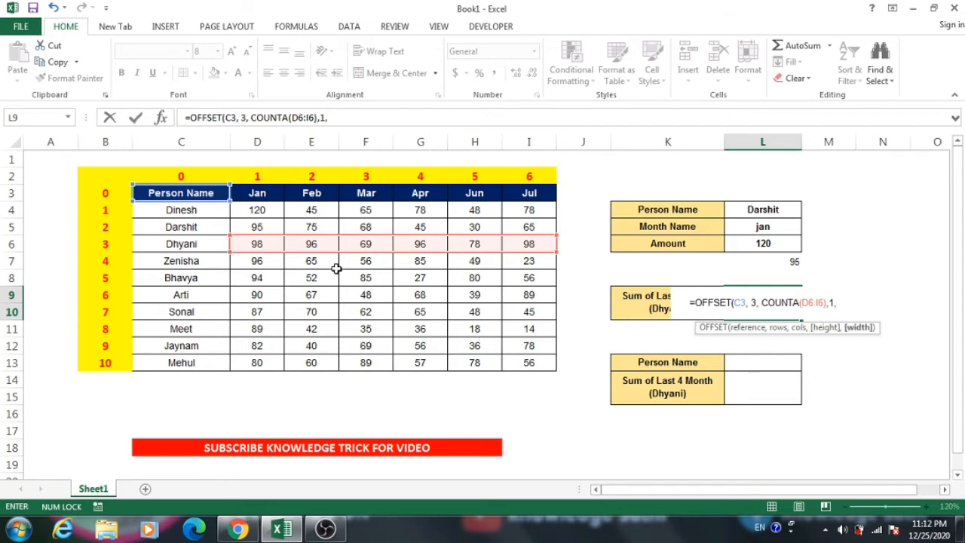
{"action": "type", "text": "-4"}
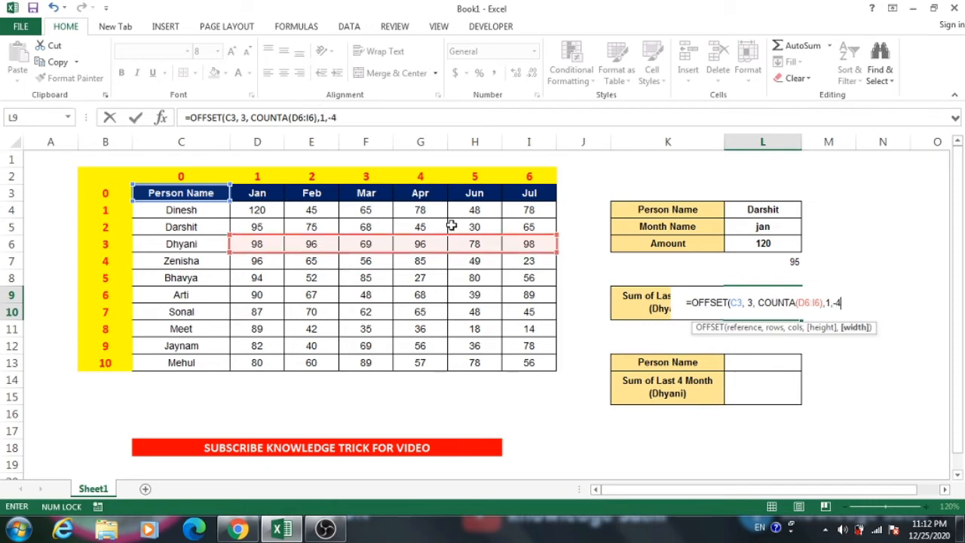
{"action": "type", "text": ")"}
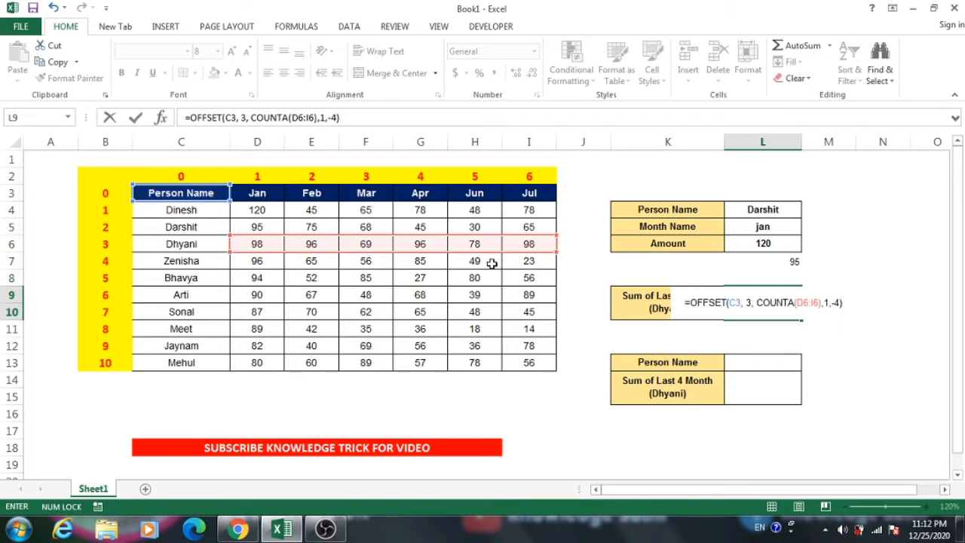
{"action": "key", "text": "Return"}
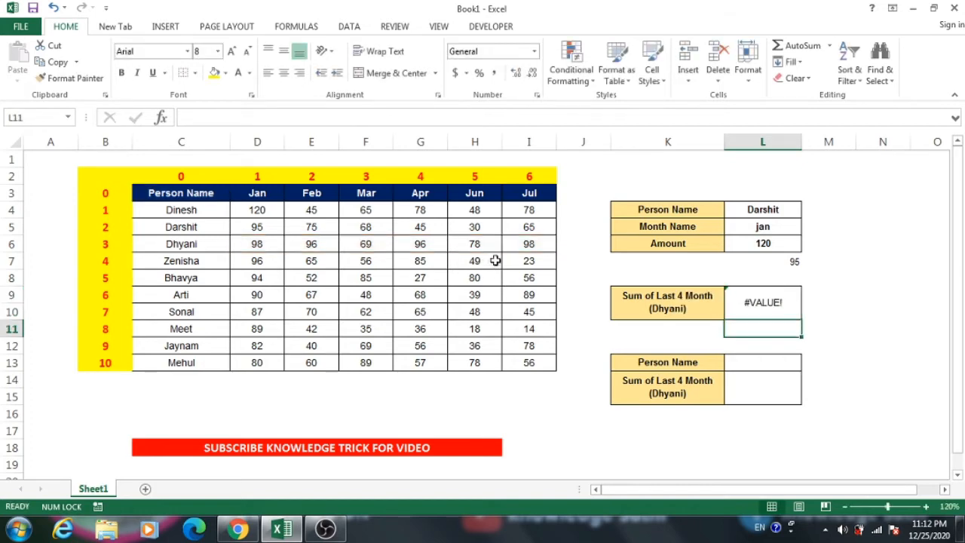
{"action": "double_click", "coordinate": [766, 302]}
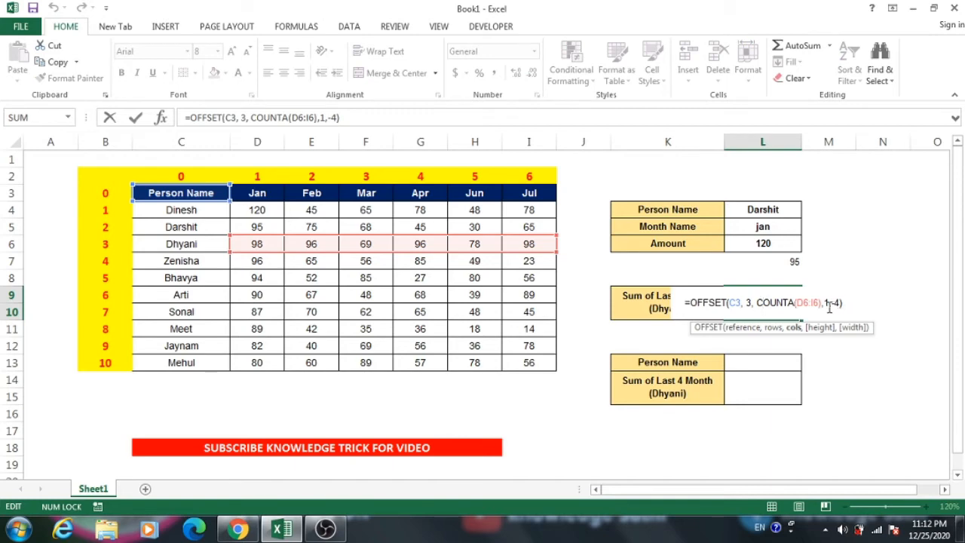
{"action": "left_click", "coordinate": [839, 302]}
{"action": "key", "text": "Left"}
{"action": "key", "text": "Left"}
{"action": "key", "text": "Left"}
{"action": "key", "text": "Left"}
{"action": "key", "text": "Left"}
{"action": "key", "text": "Left"}
{"action": "key", "text": "Left"}
{"action": "key", "text": "Left"}
{"action": "key", "text": "Left"}
{"action": "key", "text": "Left"}
{"action": "key", "text": "Left"}
{"action": "key", "text": "Left"}
{"action": "key", "text": "Left"}
{"action": "key", "text": "Left"}
{"action": "key", "text": "Left"}
{"action": "key", "text": "Left"}
{"action": "key", "text": "Left"}
{"action": "key", "text": "Left"}
{"action": "key", "text": "Left"}
{"action": "key", "text": "Left"}
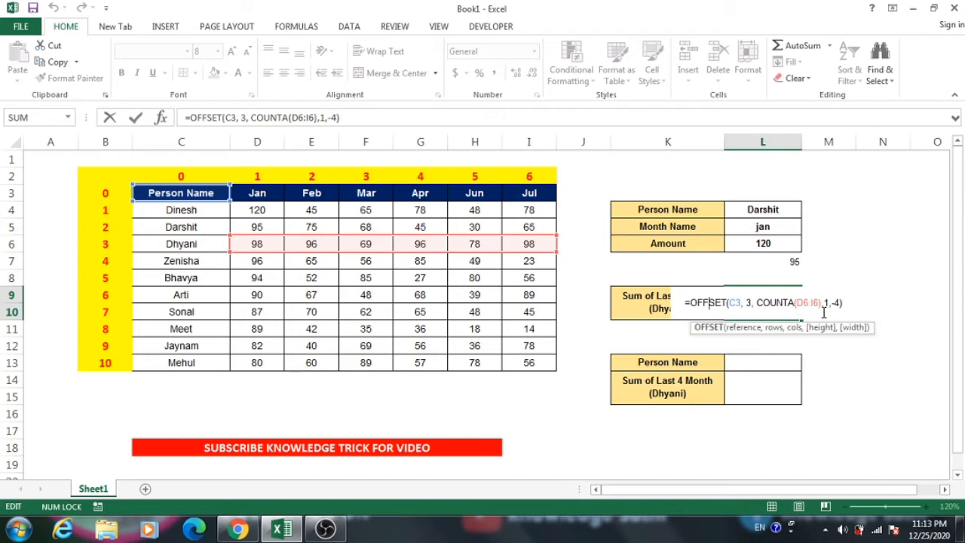
{"action": "key", "text": "Left"}
{"action": "key", "text": "Left"}
{"action": "key", "text": "Left"}
{"action": "key", "text": "Left"}
{"action": "type", "text": "sum"}
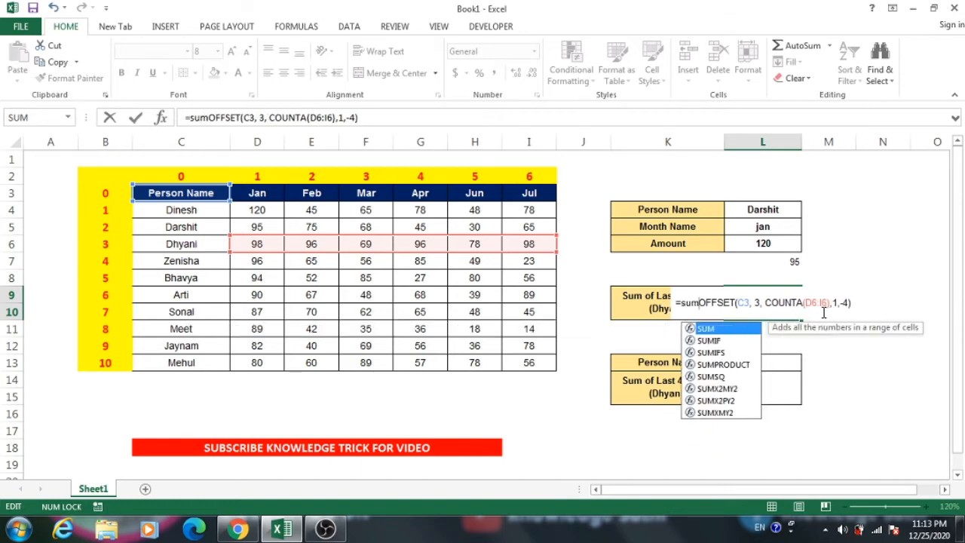
{"action": "key", "text": "Tab"}
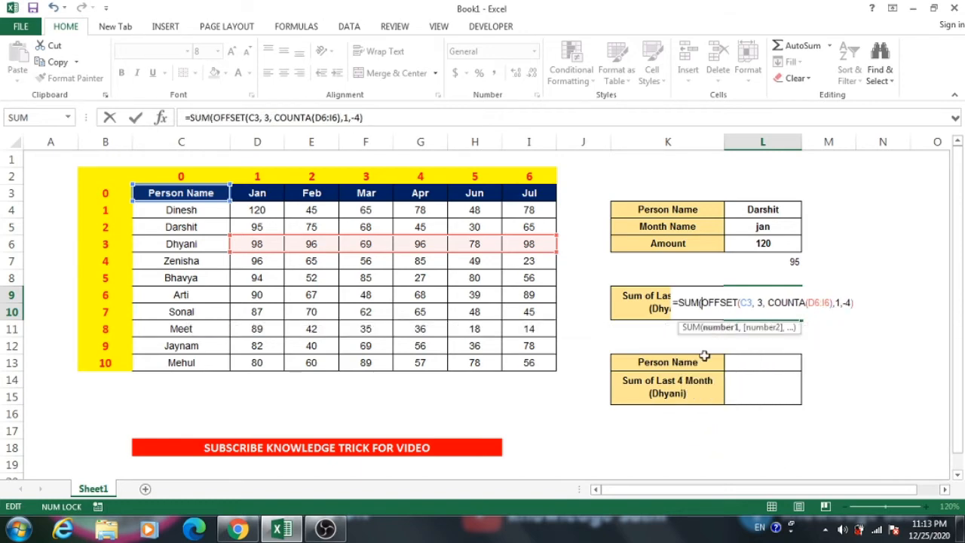
{"action": "left_click", "coordinate": [850, 301]}
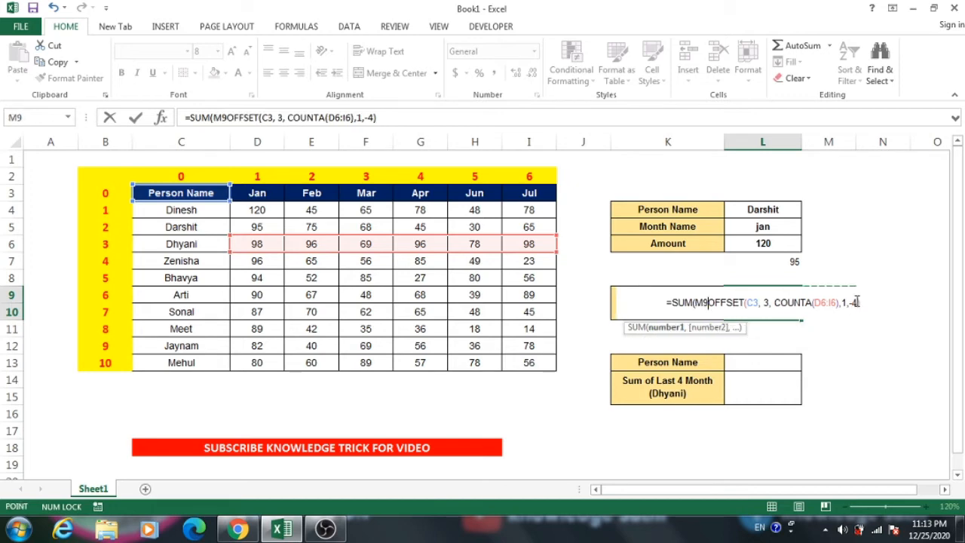
{"action": "left_click", "coordinate": [840, 302]}
{"action": "key", "text": "Escape"}
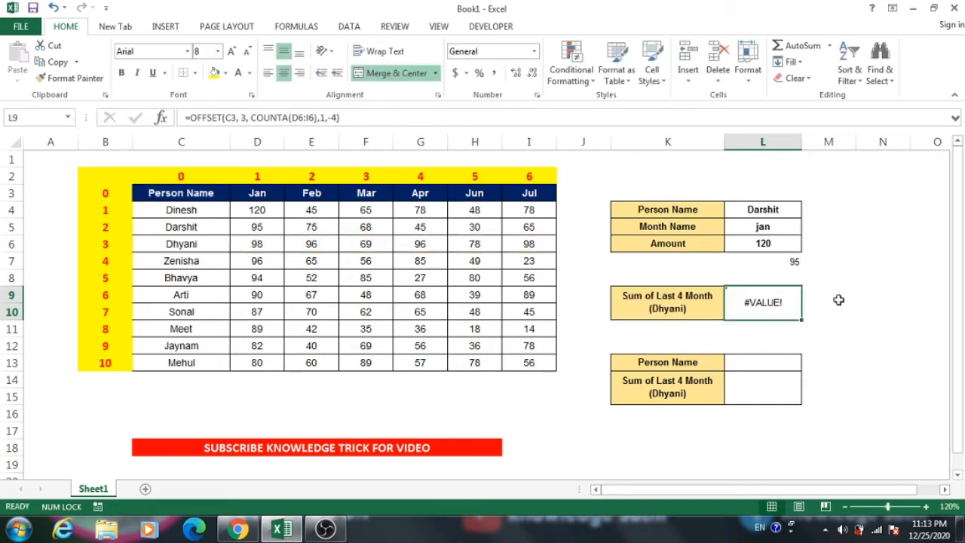
Wrap the OFFSET formula in L9 in SUM, giving =SUM(OFFSET(C3, 3, COUNTA(D6:I6),1,-4)).
{"action": "double_click", "coordinate": [768, 302]}
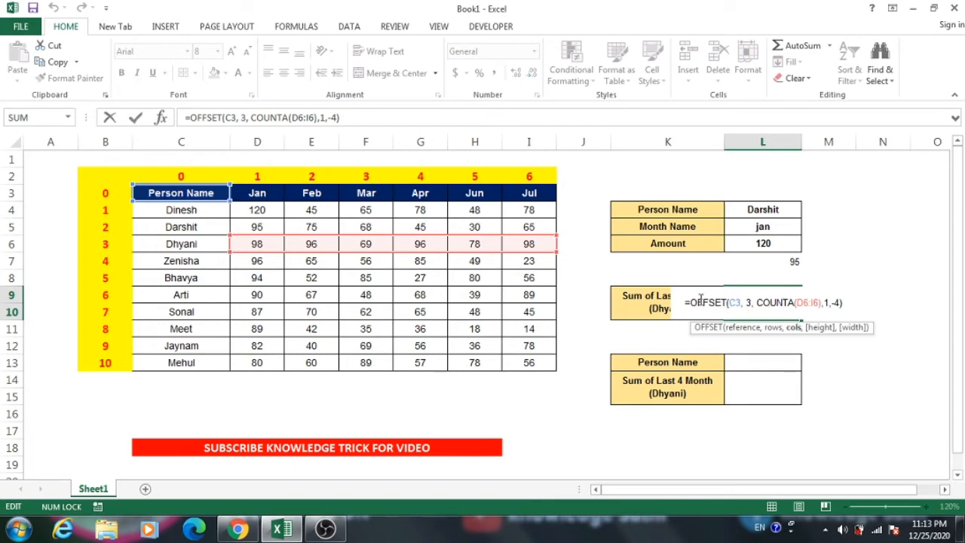
{"action": "key", "text": "Home"}
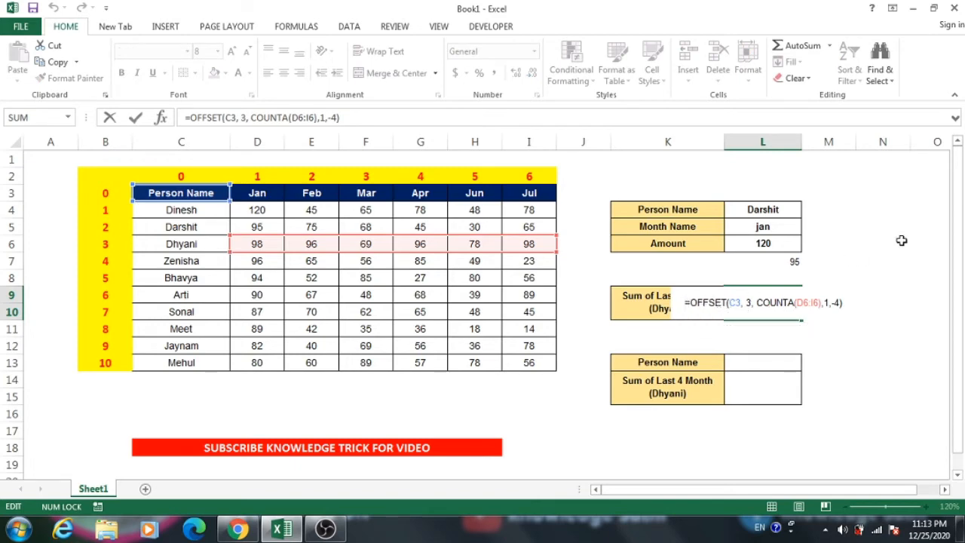
{"action": "type", "text": "SUM("}
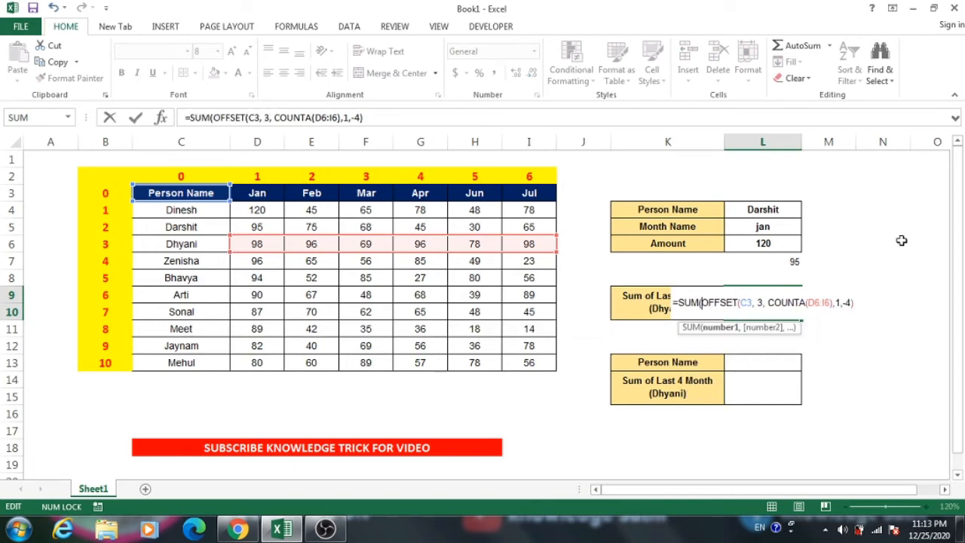
{"action": "key", "text": "Right"}
{"action": "key", "text": "Right"}
{"action": "key", "text": "Right"}
{"action": "key", "text": "Right"}
{"action": "key", "text": "Right"}
{"action": "key", "text": "Right"}
{"action": "key", "text": "Right"}
{"action": "key", "text": "Right"}
{"action": "key", "text": "Right"}
{"action": "key", "text": "Right"}
{"action": "key", "text": "Right"}
{"action": "key", "text": "Right"}
{"action": "key", "text": "Right"}
{"action": "key", "text": "Right"}
{"action": "key", "text": "Right"}
{"action": "key", "text": "Right"}
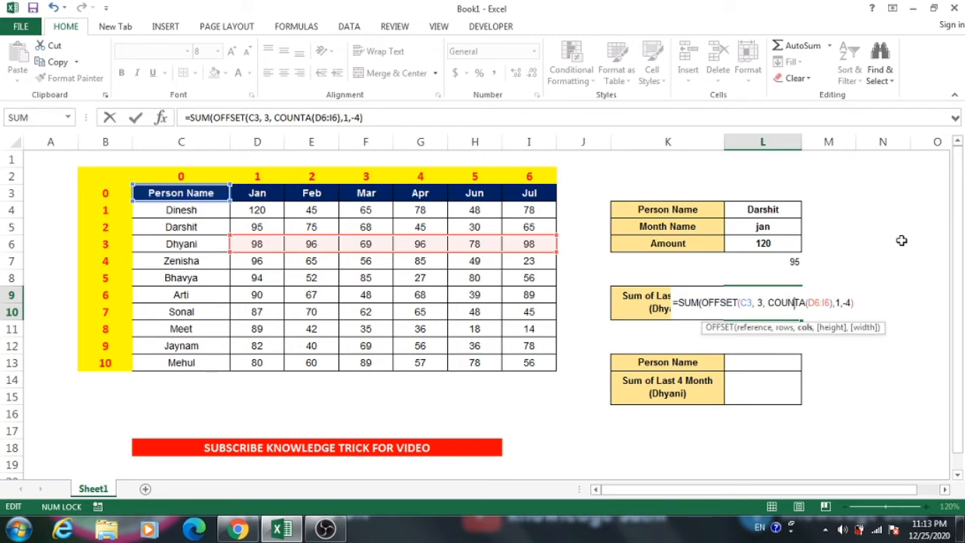
{"action": "key", "text": "Right"}
{"action": "key", "text": "Right"}
{"action": "key", "text": "Right"}
{"action": "key", "text": "Right"}
{"action": "key", "text": "Right"}
{"action": "key", "text": "Right"}
{"action": "key", "text": "Right"}
{"action": "key", "text": "Right"}
{"action": "type", "text": ")"}
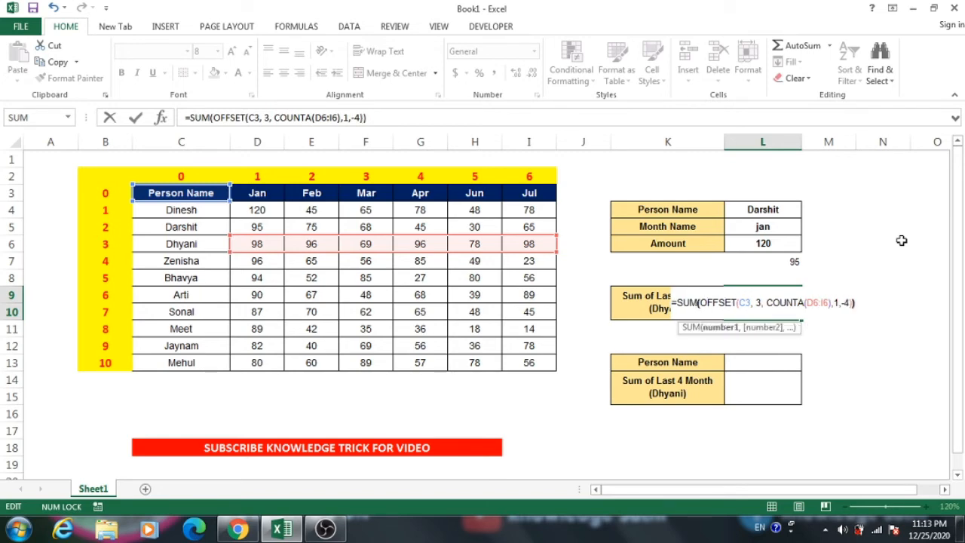
{"action": "key", "text": "Return"}
Check the L9 result against the sum of the Mar to Jul amounts in F6:I6.
{"action": "left_click", "coordinate": [745, 301]}
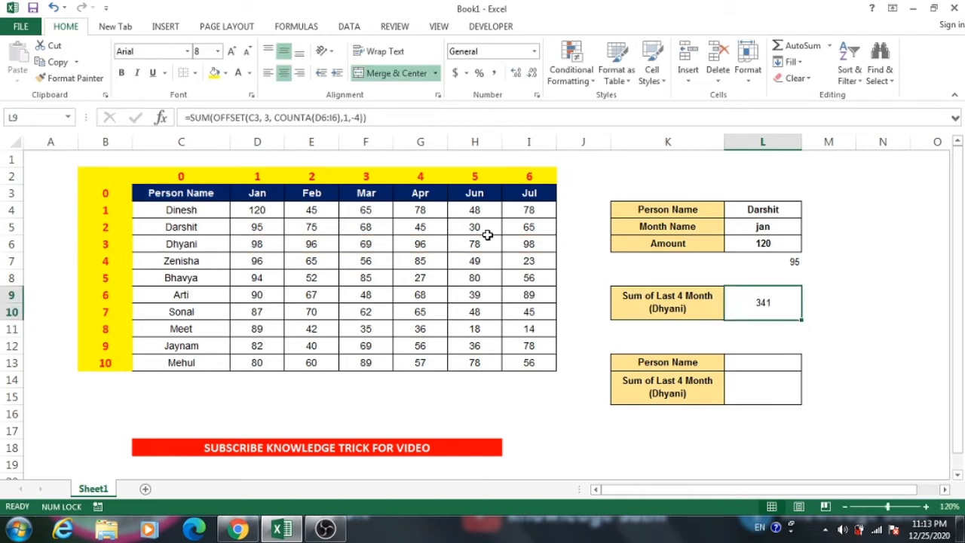
{"action": "left_click_drag", "start_coordinate": [530, 244], "coordinate": [365, 243]}
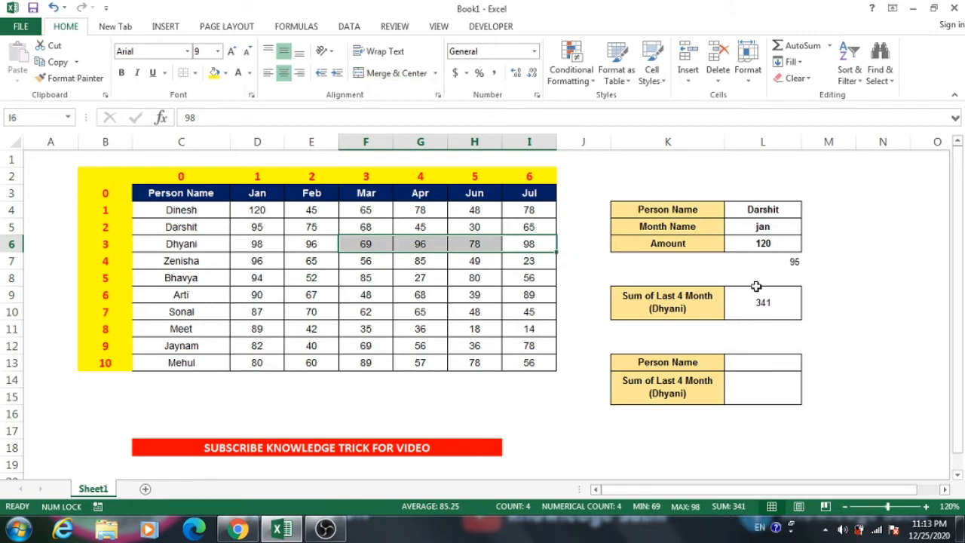
{"action": "left_click", "coordinate": [799, 311]}
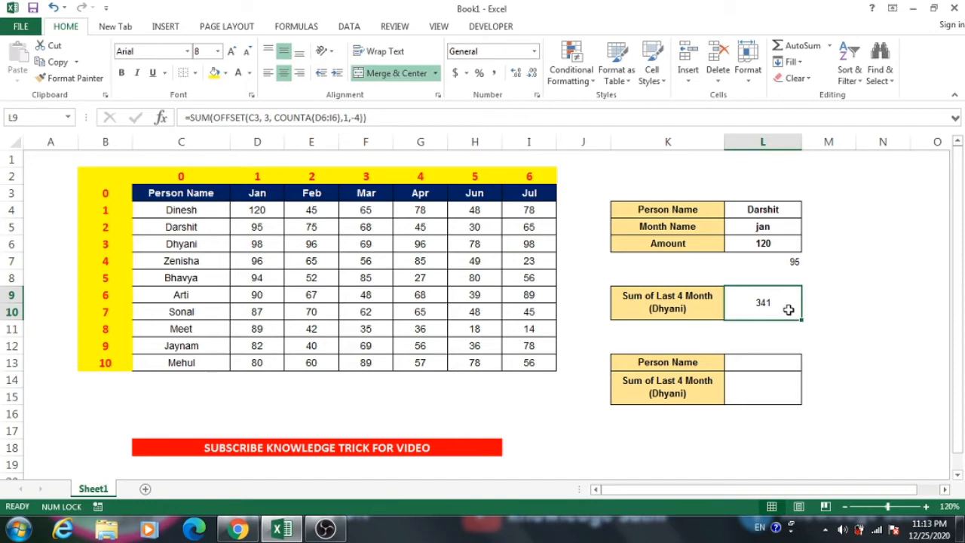
{"action": "left_click", "coordinate": [341, 410]}
{"action": "left_click", "coordinate": [296, 399]}
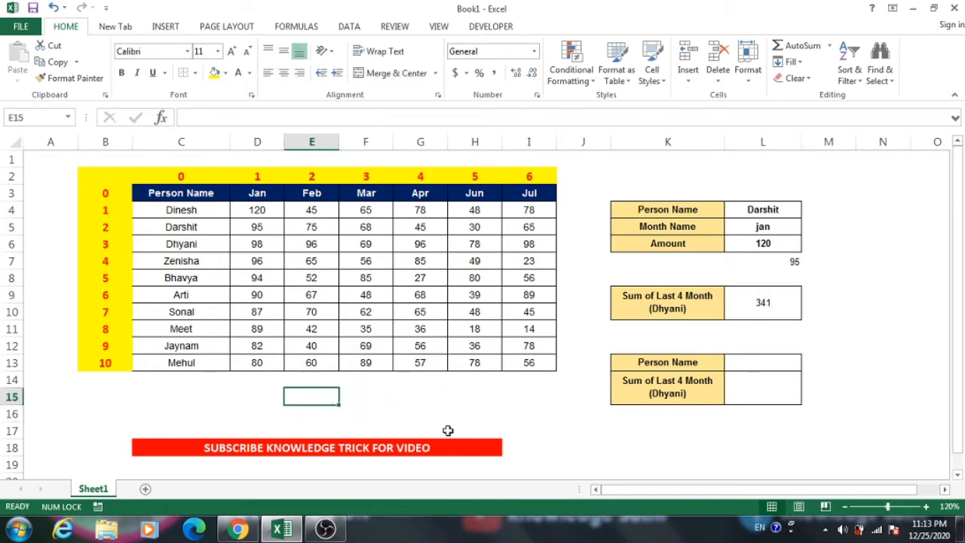
Examine the COUNTA(D6:I6) argument within the L9 formula.
{"action": "double_click", "coordinate": [787, 305]}
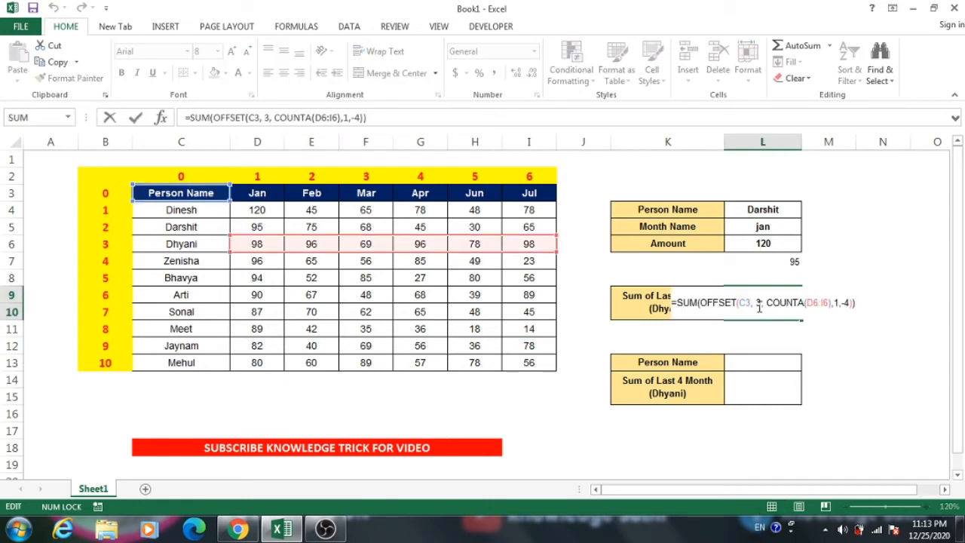
{"action": "left_click_drag", "start_coordinate": [767, 303], "coordinate": [831, 305]}
{"action": "key", "text": "shift+Right"}
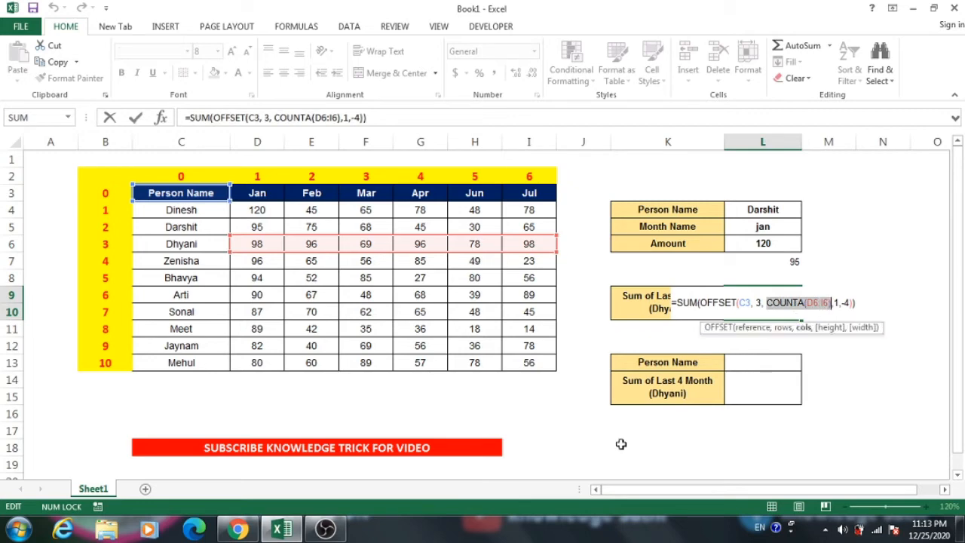
{"action": "key", "text": "Return"}
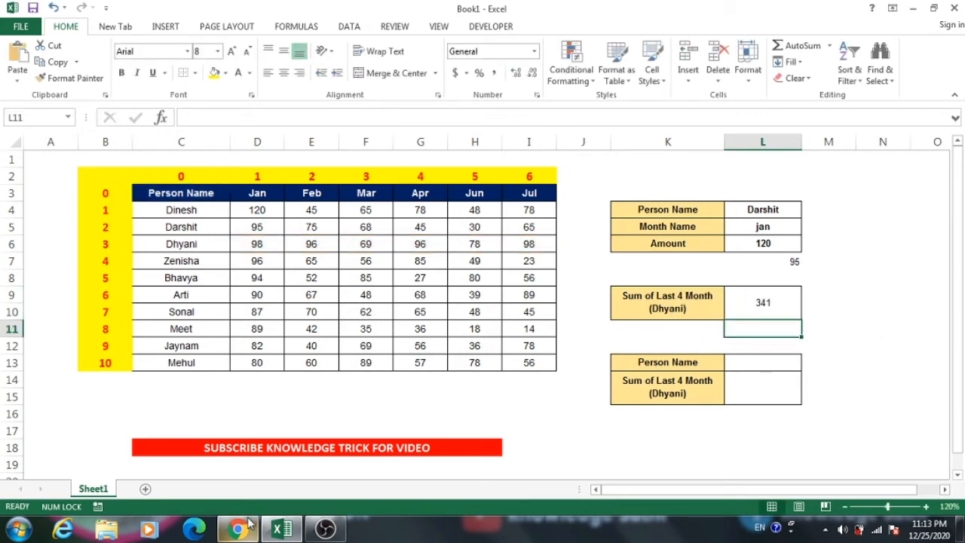
Enter =COUNTA(D6:I6) in E15 and select the cell to check its count.
{"action": "left_click", "coordinate": [287, 396]}
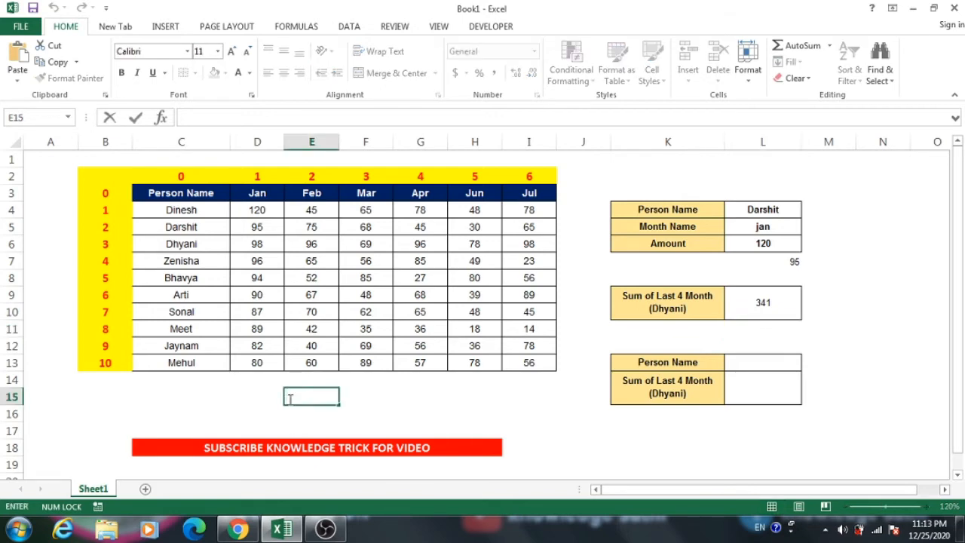
{"action": "type", "text": "=COUNTA(D6:I6"}
{"action": "key", "text": "Return"}
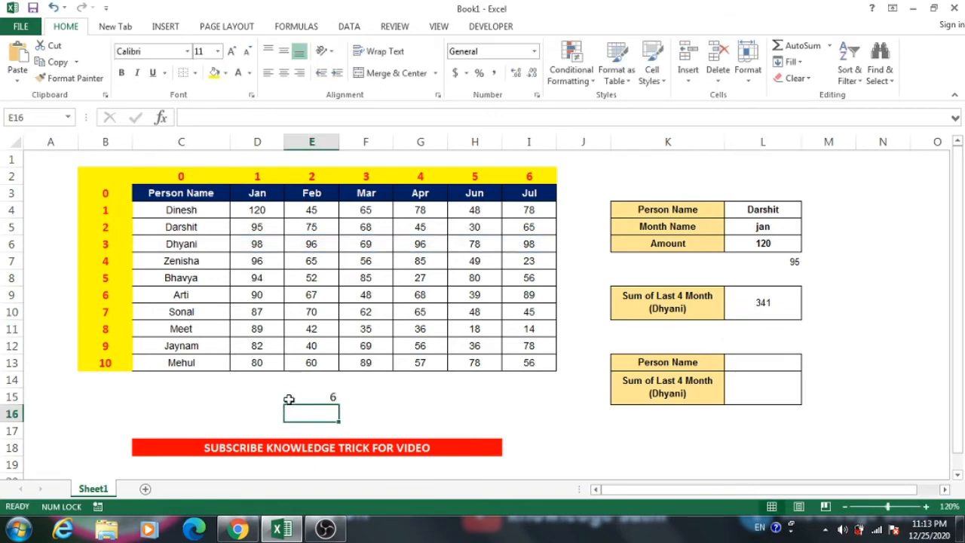
{"action": "left_click", "coordinate": [331, 397]}
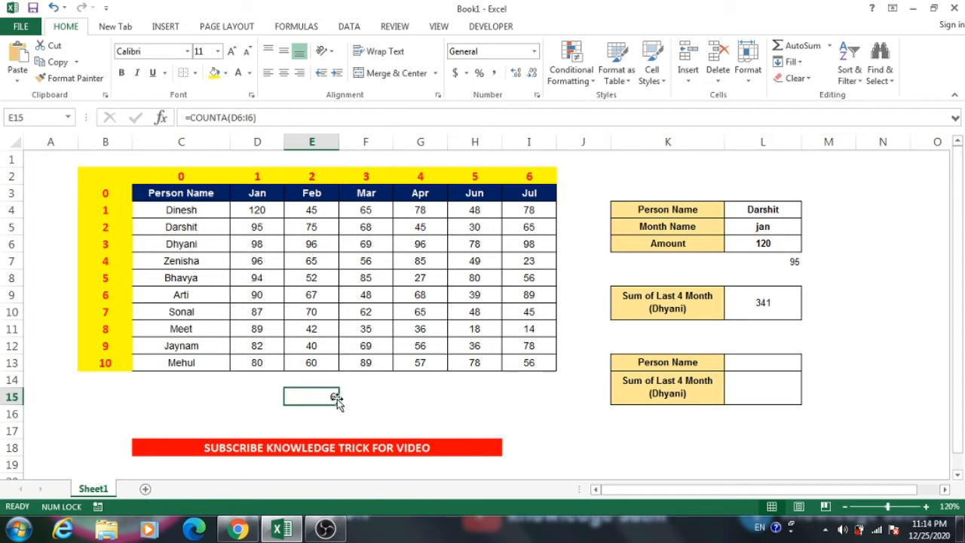
Examine the reference, rows, cols, height and width arguments of OFFSET in the L9 formula.
{"action": "double_click", "coordinate": [763, 302]}
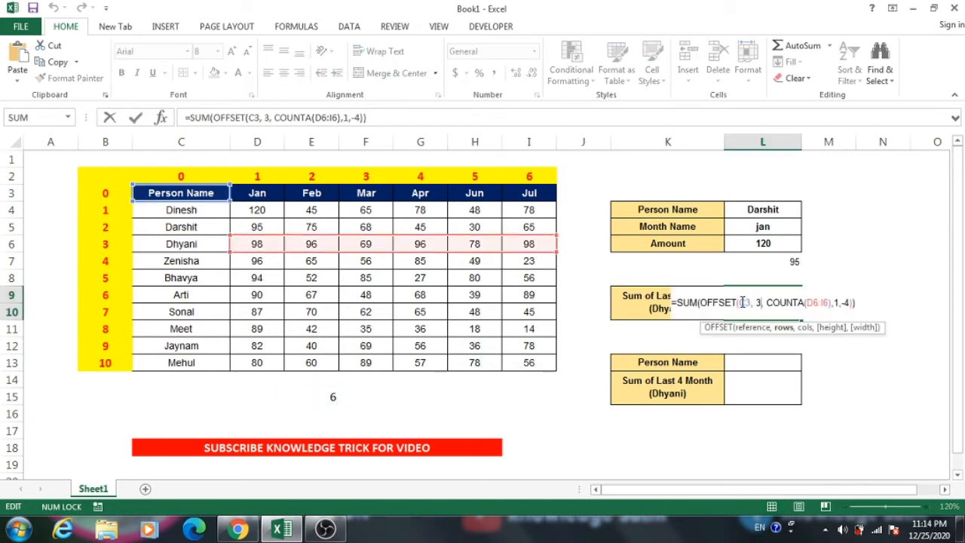
{"action": "left_click", "coordinate": [735, 327]}
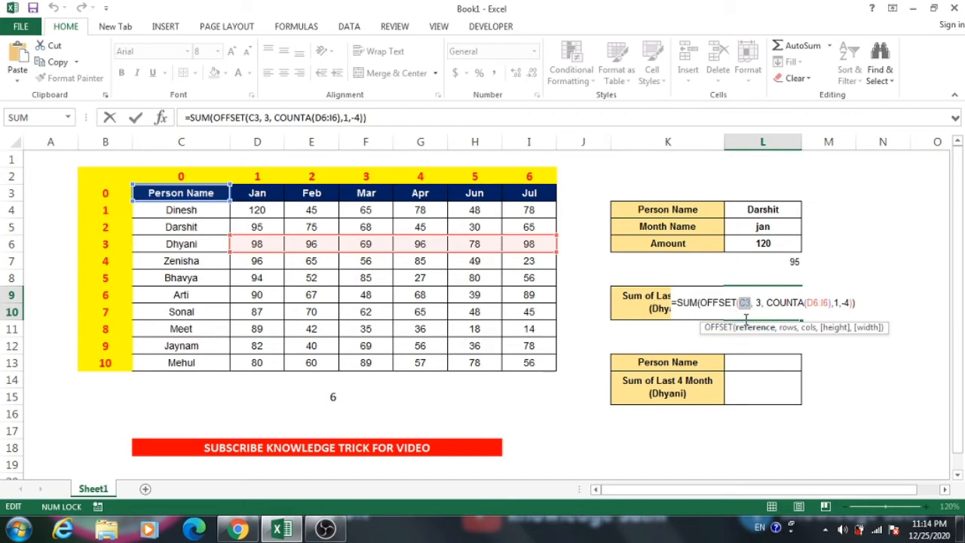
{"action": "left_click", "coordinate": [785, 327]}
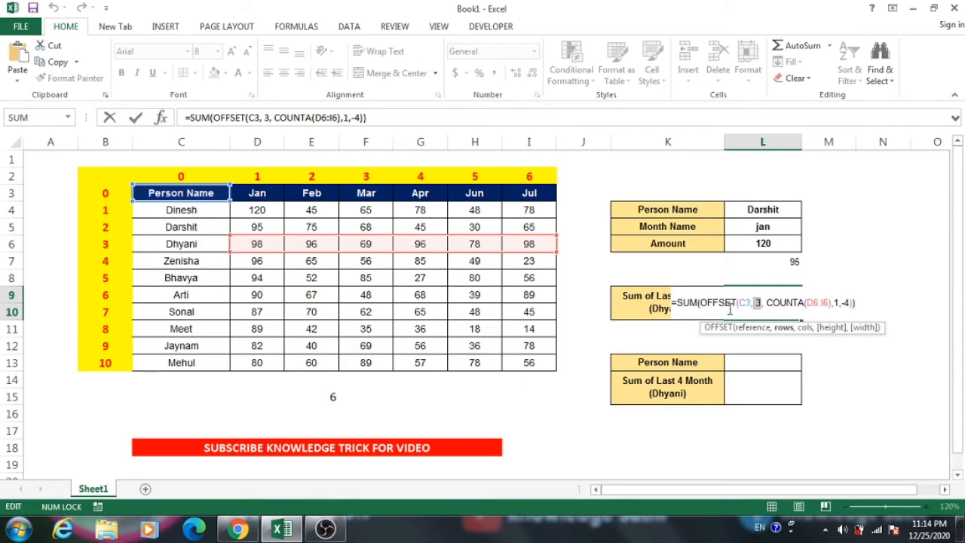
{"action": "left_click", "coordinate": [805, 329]}
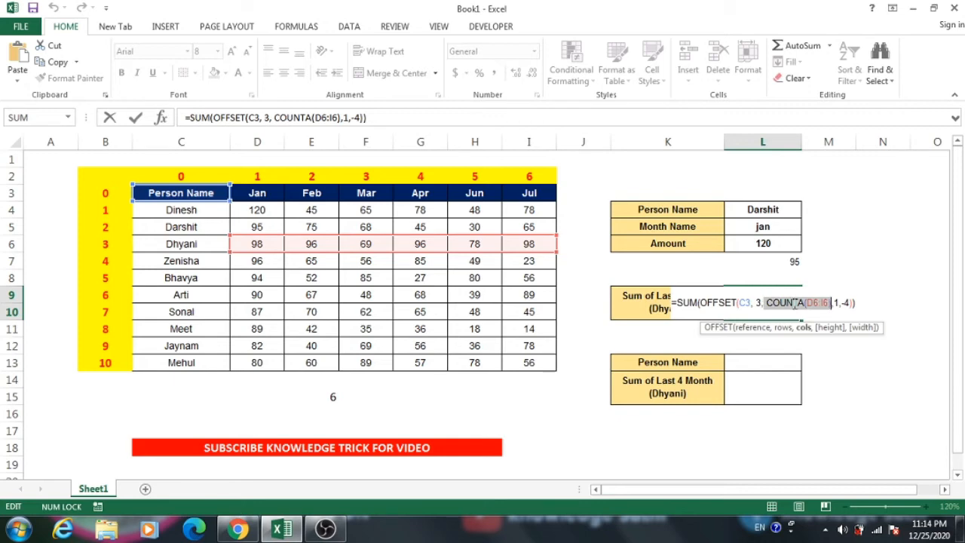
{"action": "left_click", "coordinate": [832, 329]}
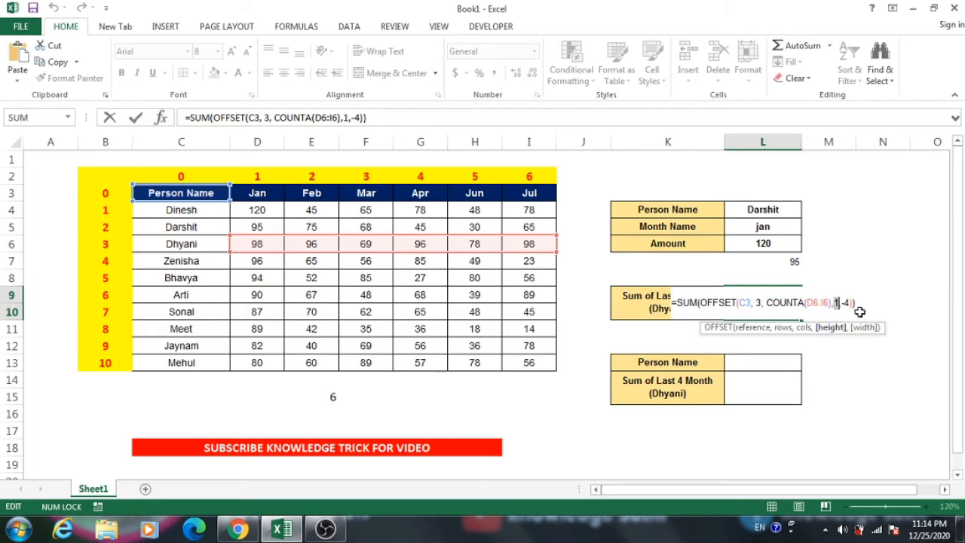
{"action": "left_click", "coordinate": [864, 327]}
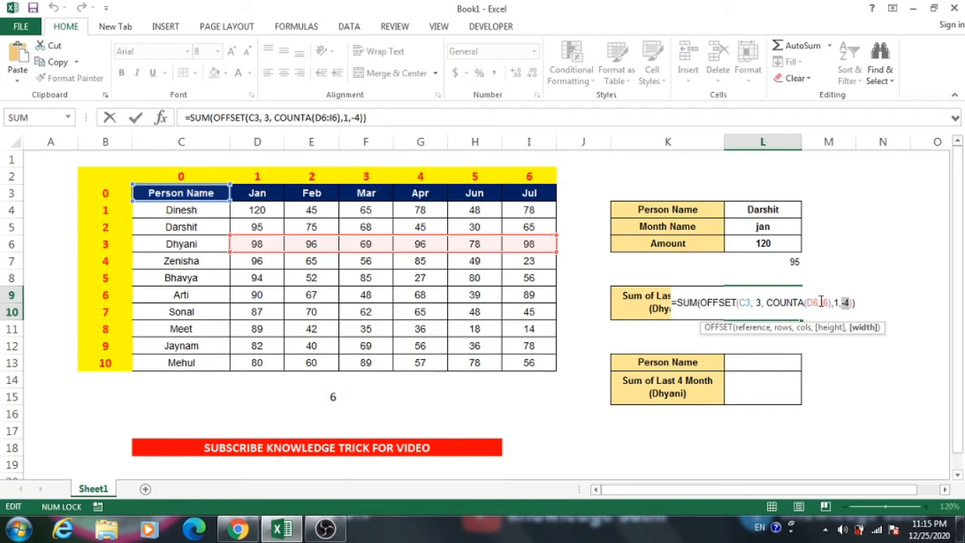
{"action": "left_click_drag", "start_coordinate": [821, 302], "coordinate": [775, 303]}
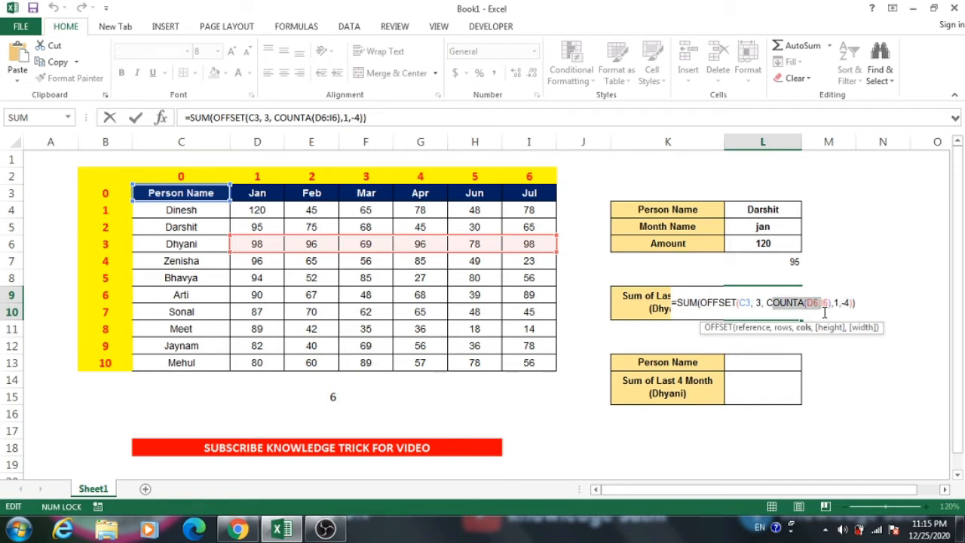
Replace the COUNTA(D6:I6) argument in L9 with 6, giving =SUM(OFFSET(C3, 3, 6,1,-4)).
{"action": "left_click", "coordinate": [830, 302]}
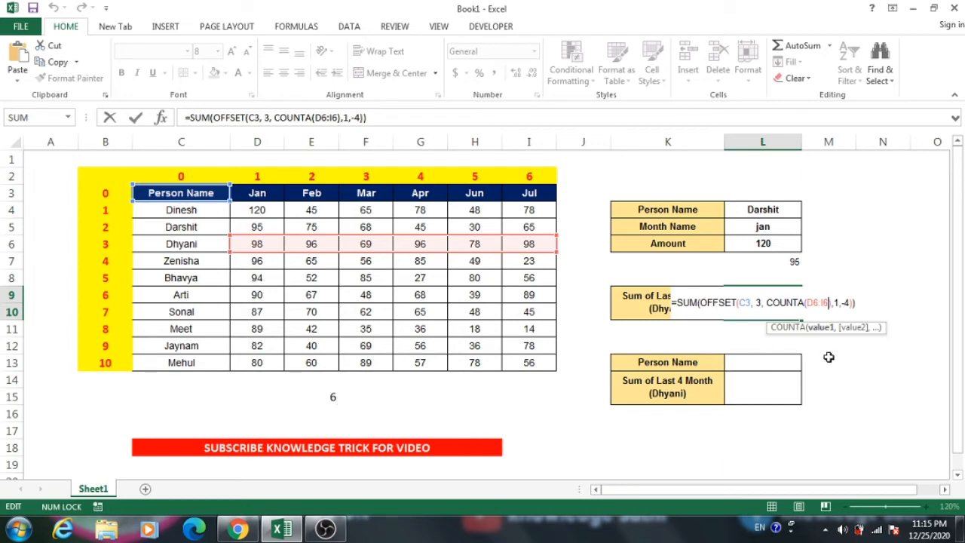
{"action": "key", "text": "BackSpace"}
{"action": "key", "text": "BackSpace"}
{"action": "key", "text": "BackSpace"}
{"action": "key", "text": "BackSpace"}
{"action": "key", "text": "BackSpace"}
{"action": "key", "text": "BackSpace"}
{"action": "key", "text": "BackSpace"}
{"action": "key", "text": "BackSpace"}
{"action": "key", "text": "BackSpace"}
{"action": "key", "text": "BackSpace"}
{"action": "key", "text": "BackSpace"}
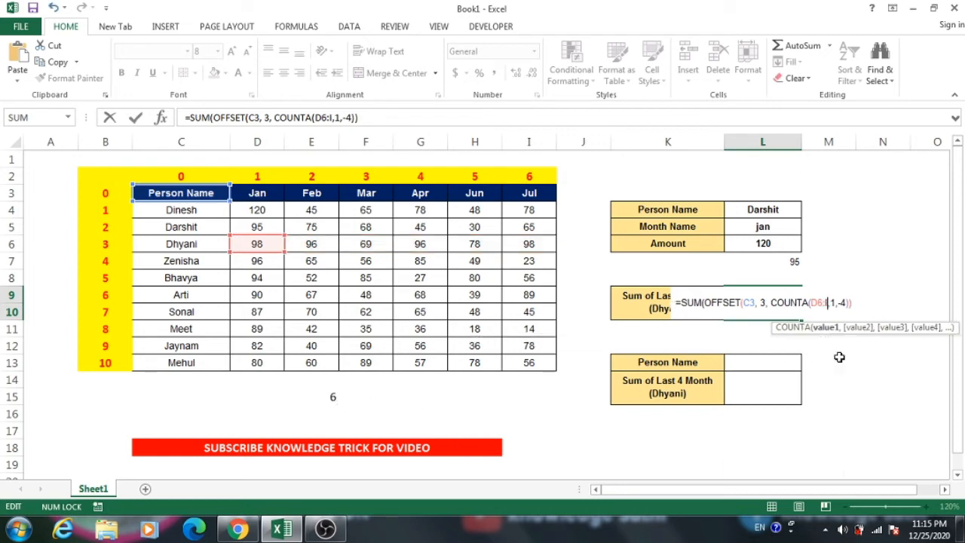
{"action": "key", "text": "BackSpace"}
{"action": "key", "text": "BackSpace"}
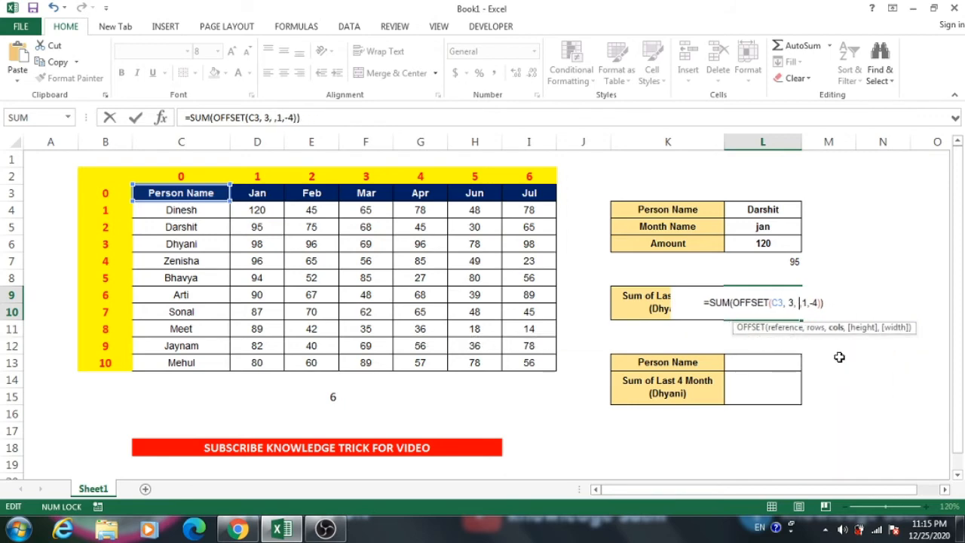
{"action": "type", "text": "6"}
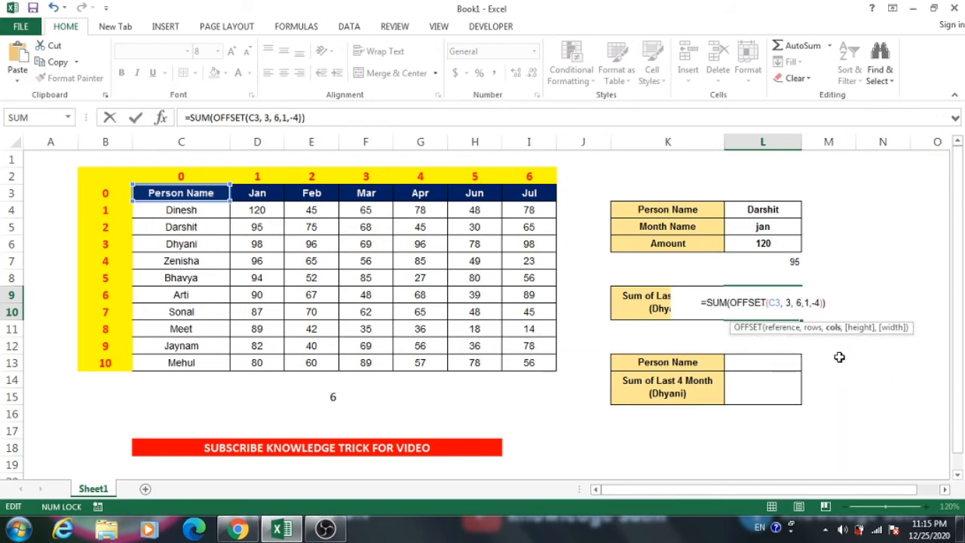
{"action": "key", "text": "Return"}
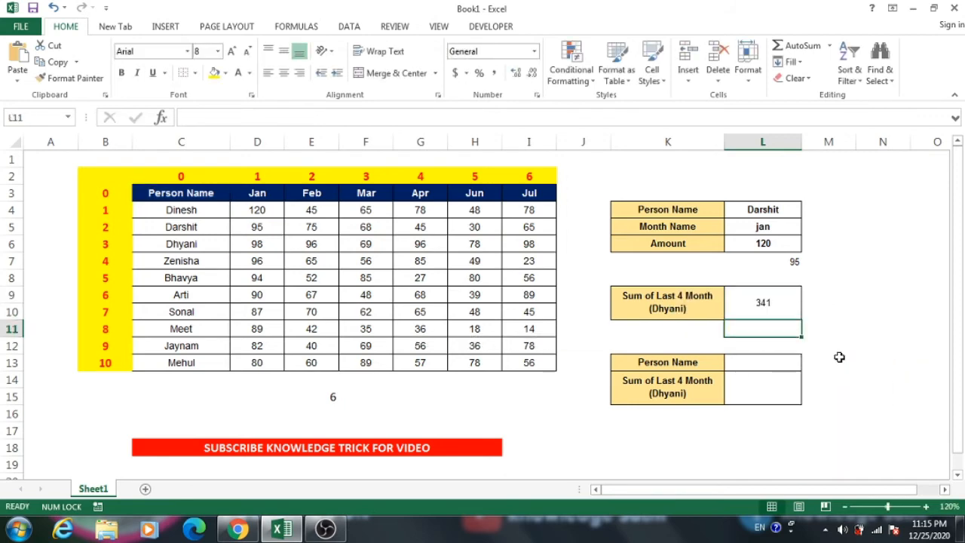
Examine the L9 result and the fixed cols, height and width arguments in its OFFSET formula.
{"action": "left_click", "coordinate": [762, 298]}
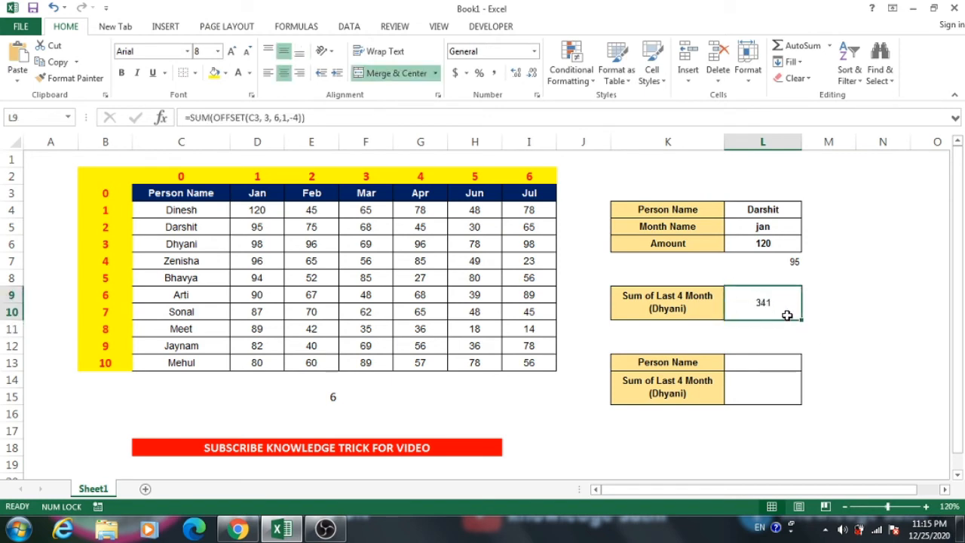
{"action": "double_click", "coordinate": [781, 308]}
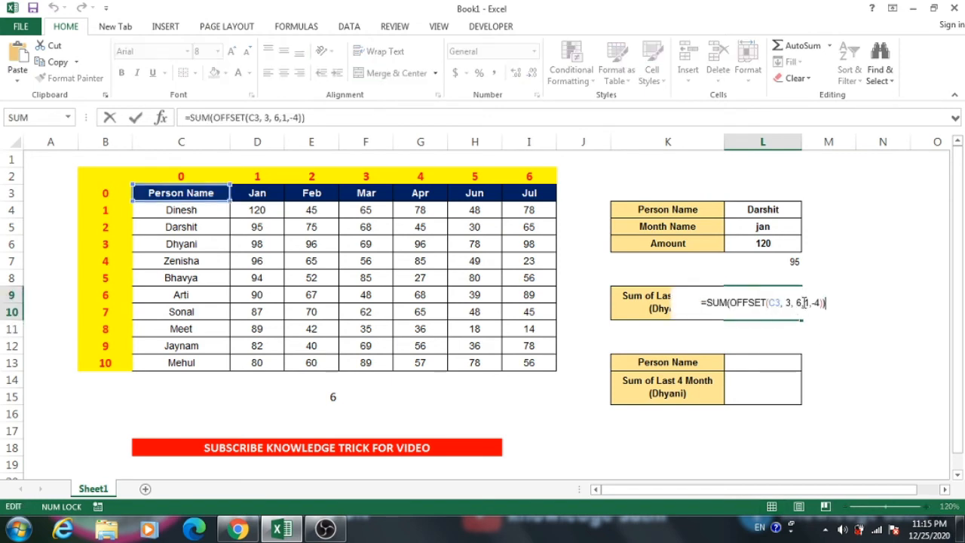
{"action": "left_click", "coordinate": [803, 302]}
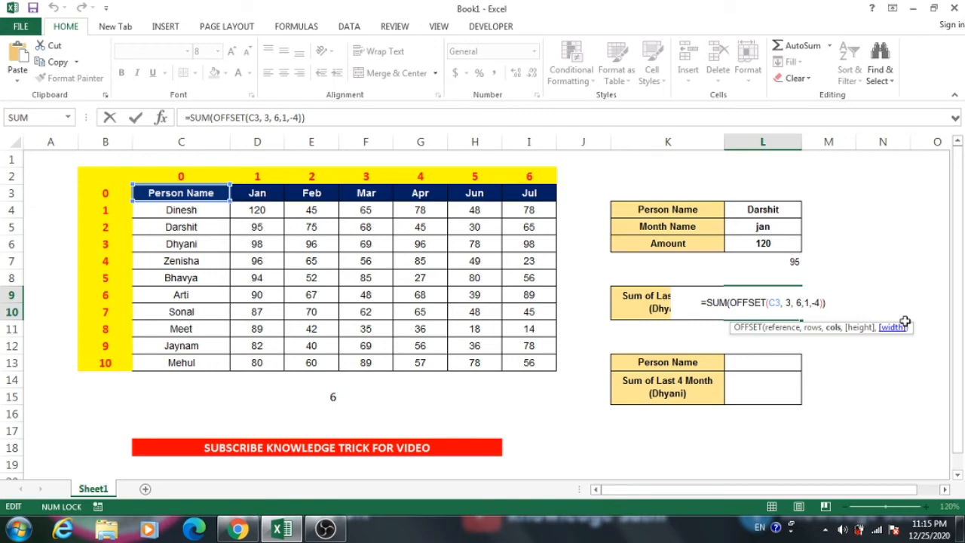
{"action": "key", "text": "Return"}
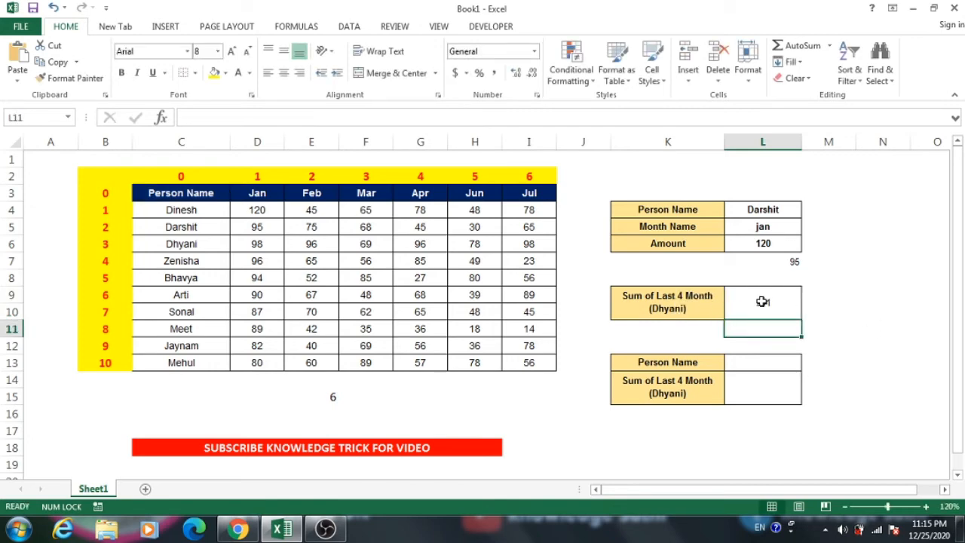
{"action": "left_click", "coordinate": [789, 305]}
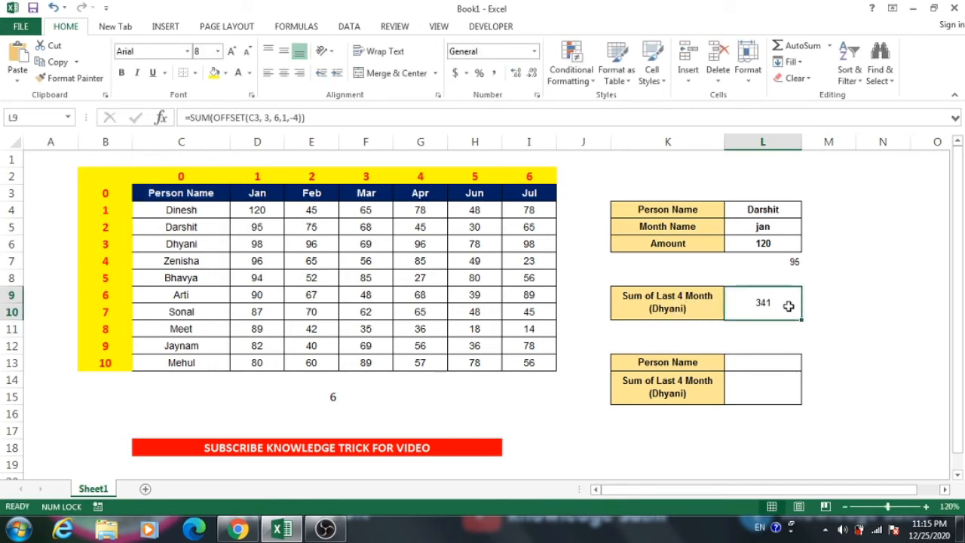
{"action": "double_click", "coordinate": [789, 305]}
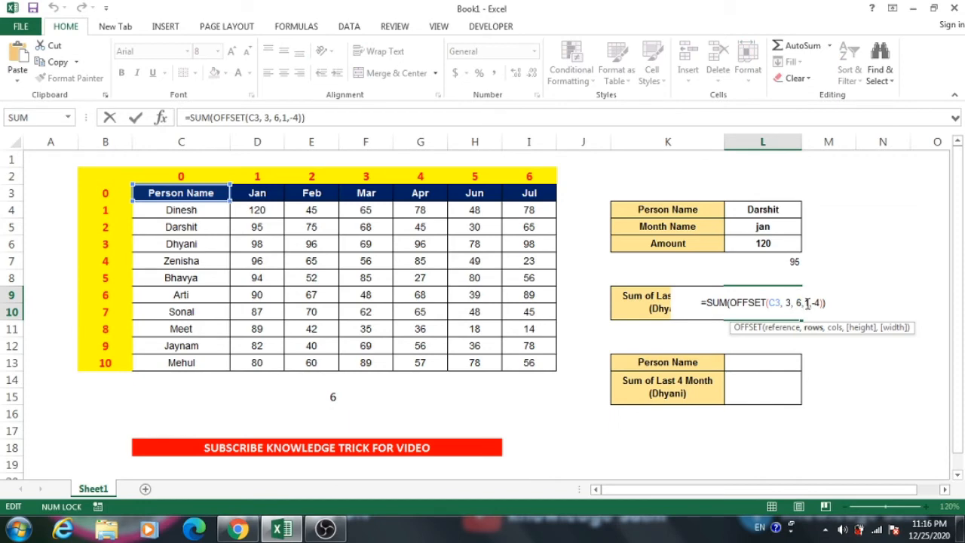
{"action": "left_click", "coordinate": [814, 303]}
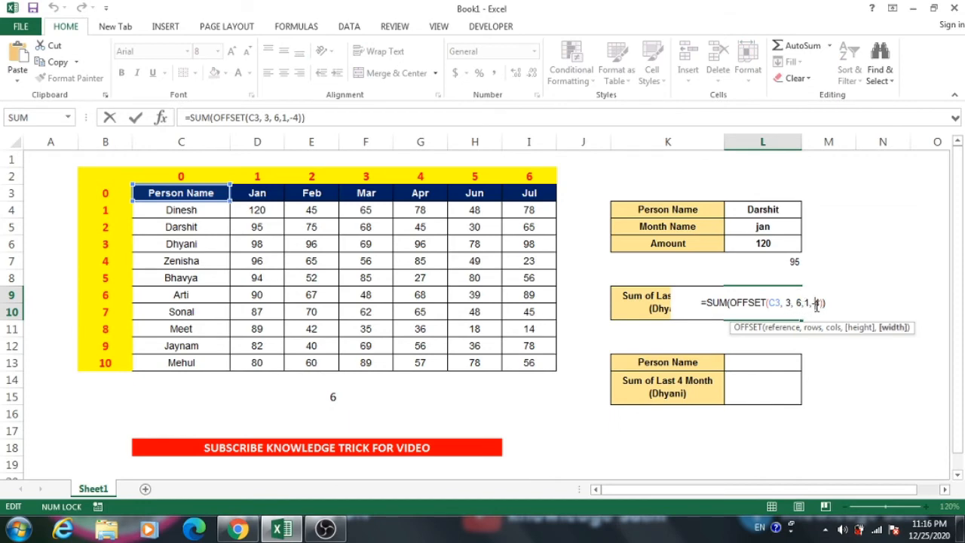
{"action": "key", "text": "Return"}
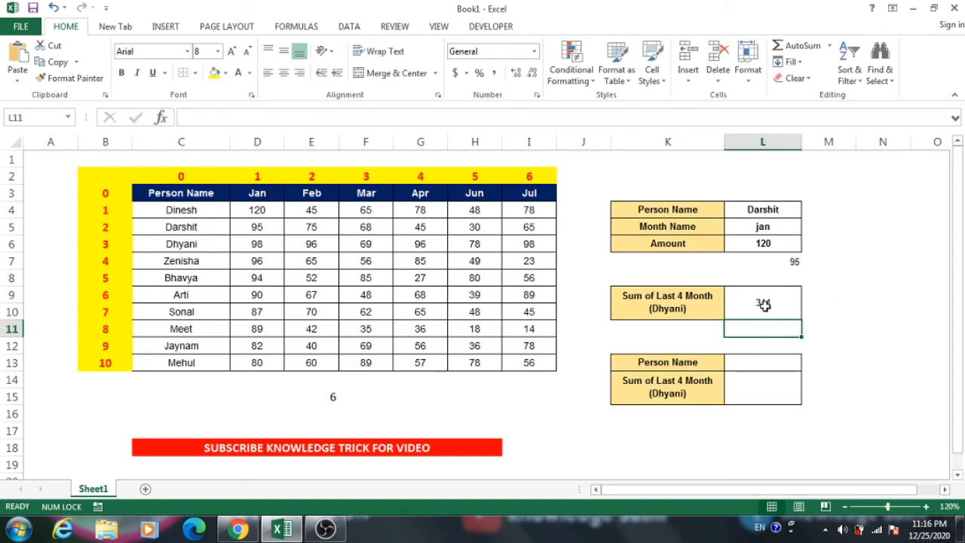
{"action": "double_click", "coordinate": [769, 303]}
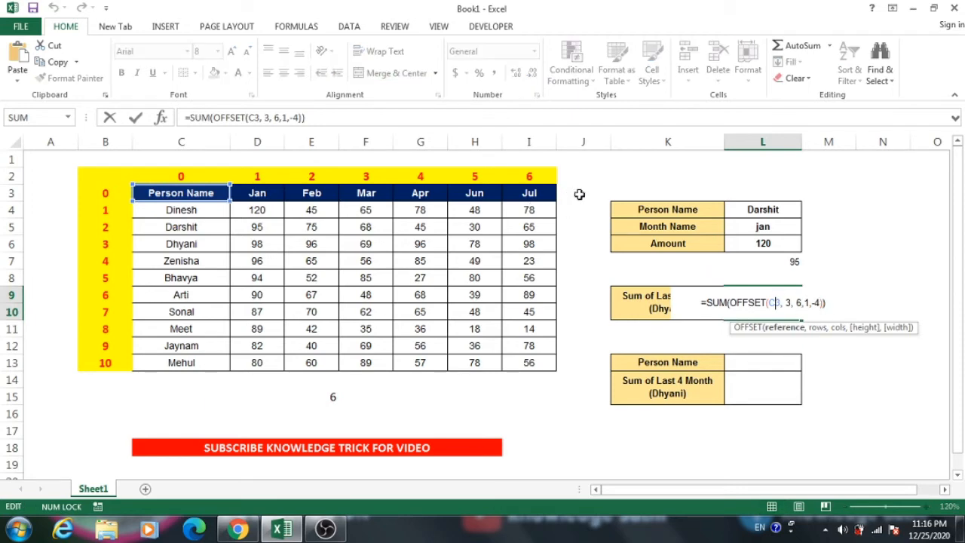
Add the month heading Aug in J3, next to Jul.
{"action": "left_click", "coordinate": [565, 191]}
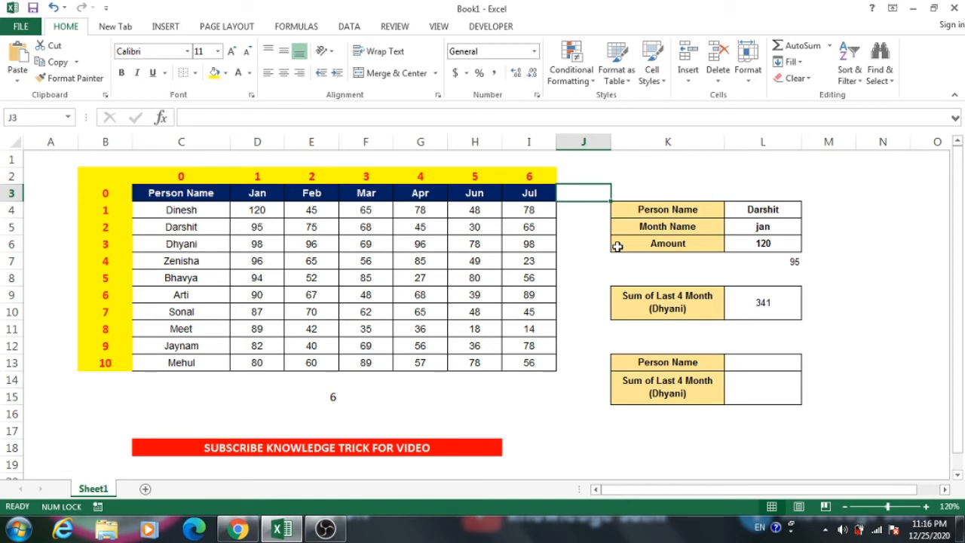
{"action": "type", "text": "Aug"}
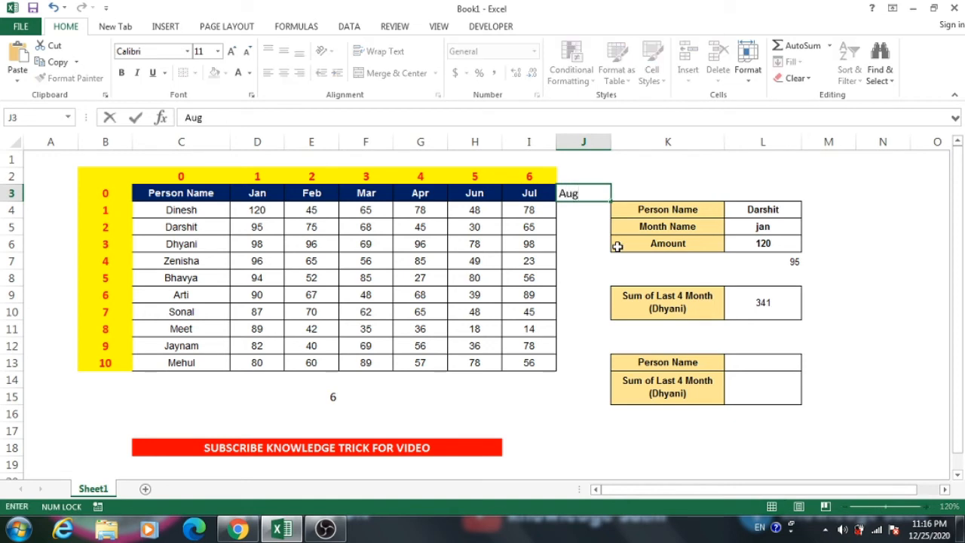
{"action": "key", "text": "Return"}
Enter 78 as the Aug amount for the first four people in J4:J7.
{"action": "type", "text": "78"}
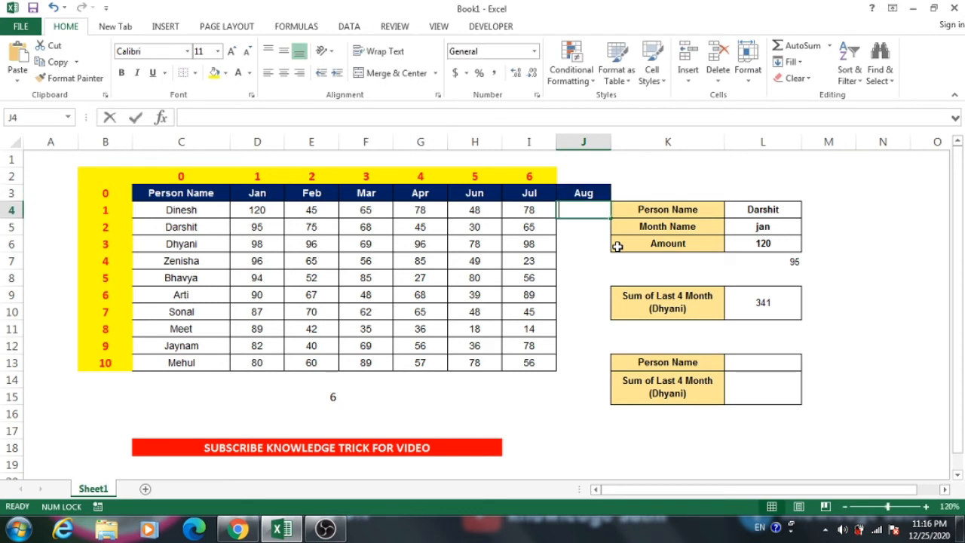
{"action": "key", "text": "Up"}
{"action": "type", "text": "78"}
{"action": "key", "text": "Escape"}
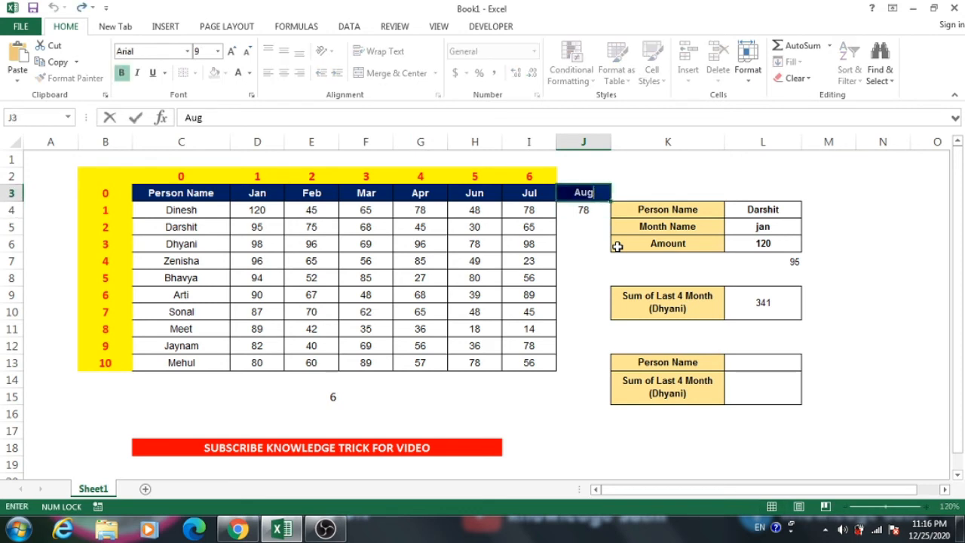
{"action": "key", "text": "Down"}
{"action": "key", "text": "Down"}
{"action": "type", "text": "78"}
{"action": "key", "text": "Return"}
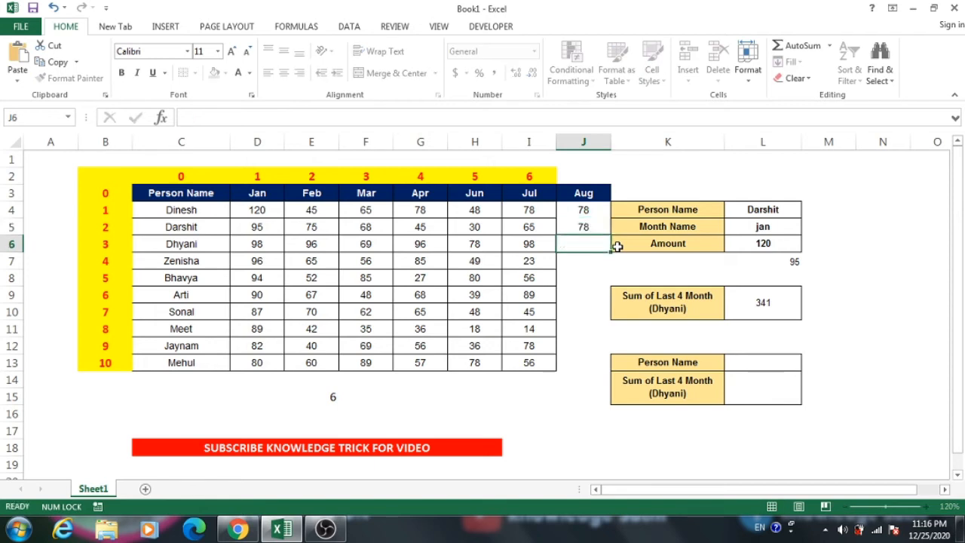
{"action": "type", "text": "78"}
{"action": "key", "text": "Return"}
{"action": "type", "text": "78"}
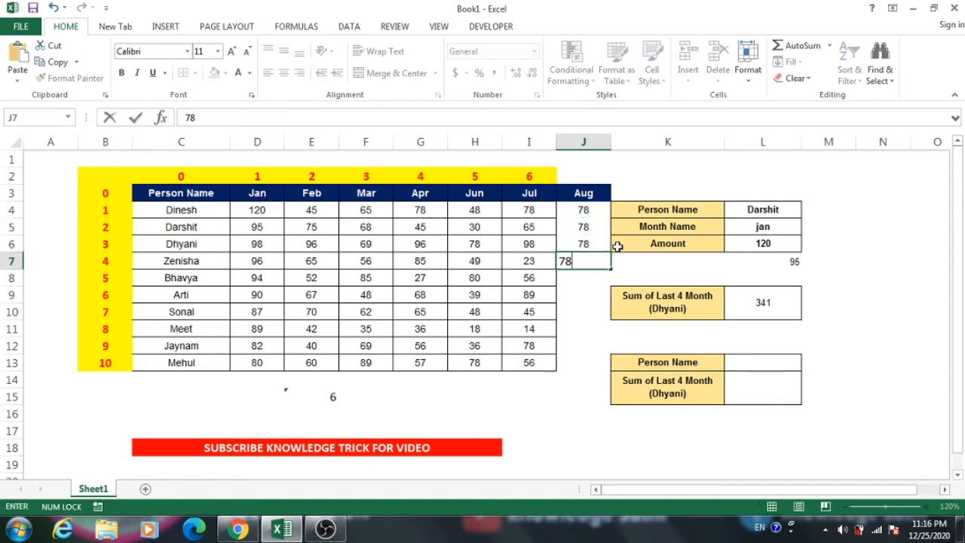
{"action": "key", "text": "Return"}
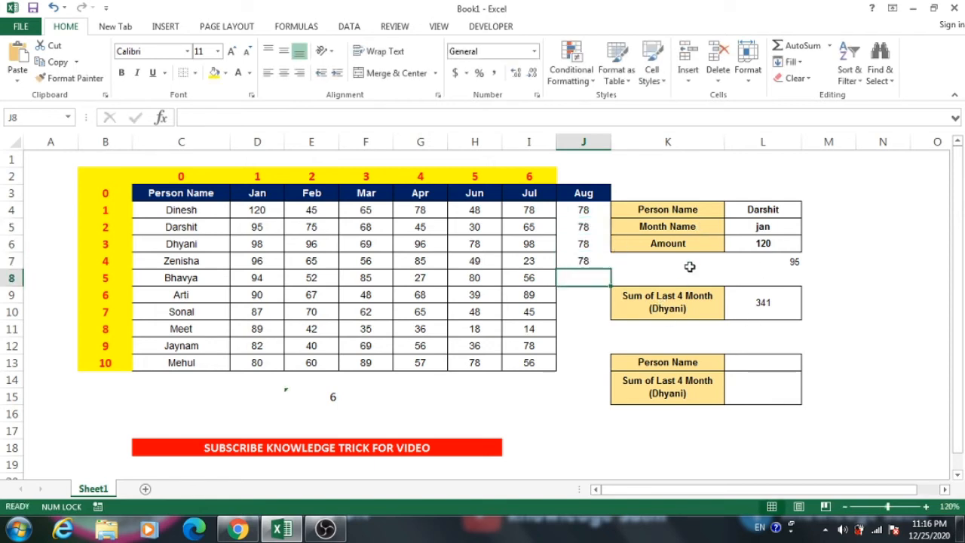
Compare the L9 formula with the sum of the latest four months in G6:J6.
{"action": "double_click", "coordinate": [749, 299]}
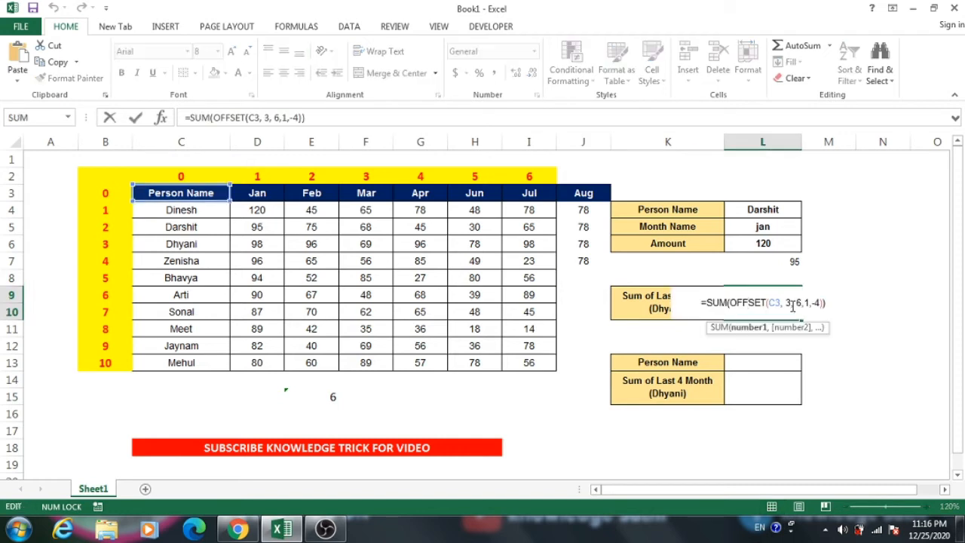
{"action": "left_click", "coordinate": [582, 229]}
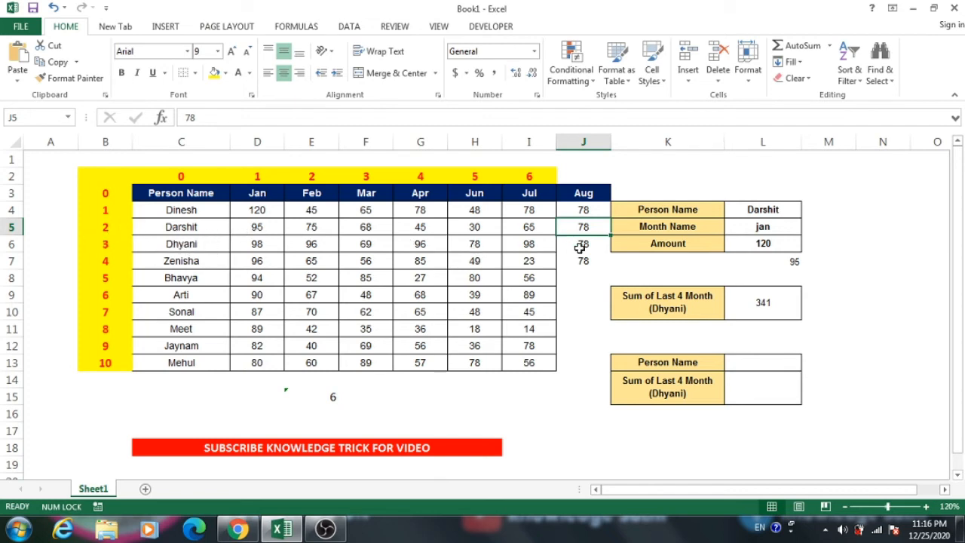
{"action": "left_click_drag", "start_coordinate": [577, 244], "coordinate": [424, 244]}
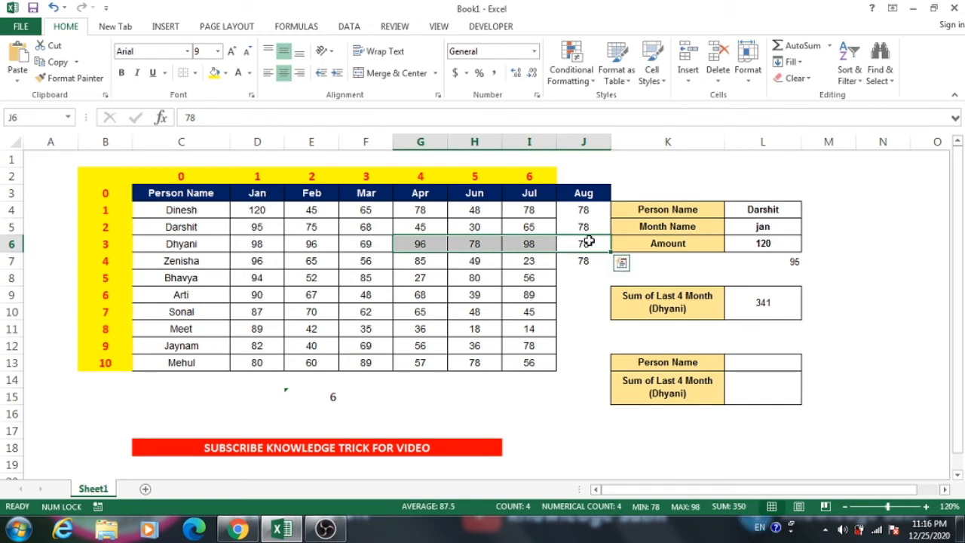
{"action": "double_click", "coordinate": [754, 302]}
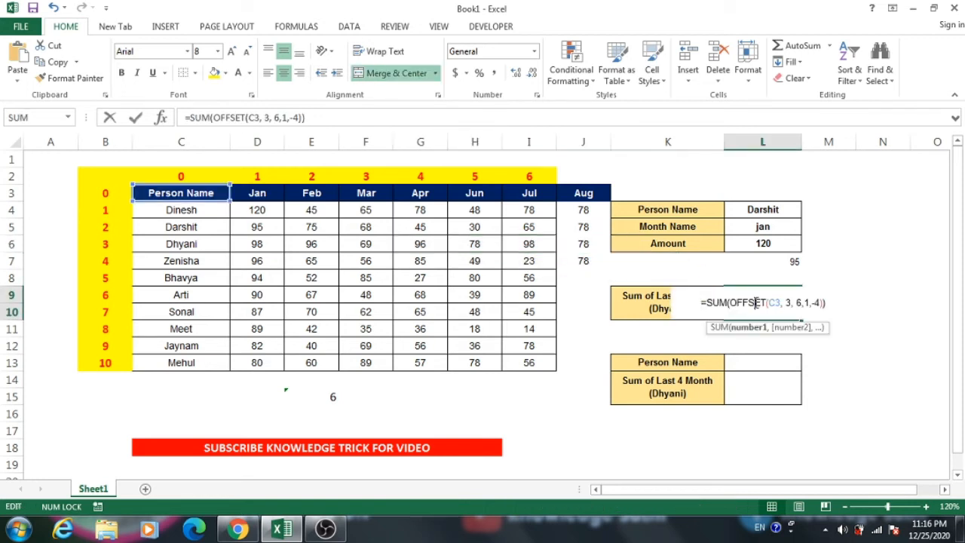
Set the cols argument of the OFFSET formula in L9 to 7.
{"action": "left_click", "coordinate": [801, 302]}
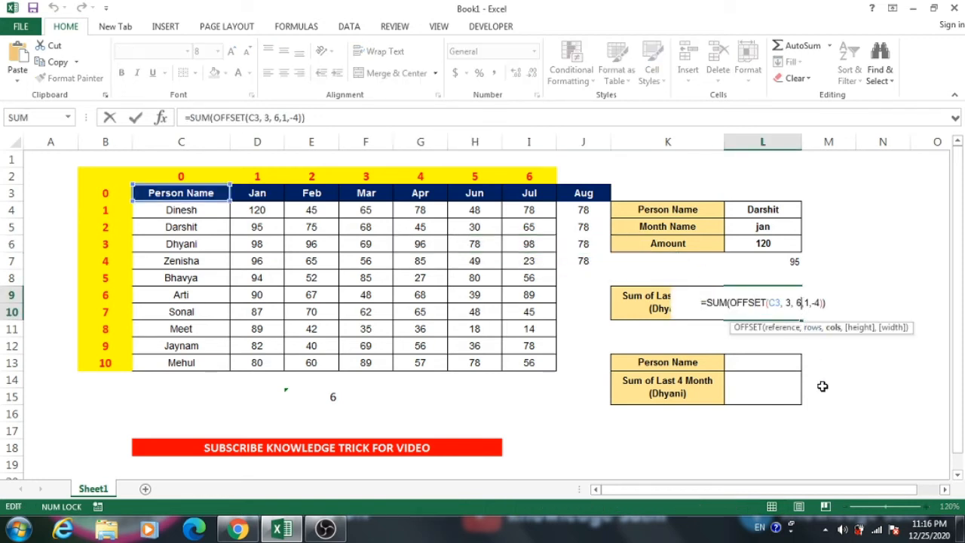
{"action": "key", "text": "BackSpace"}
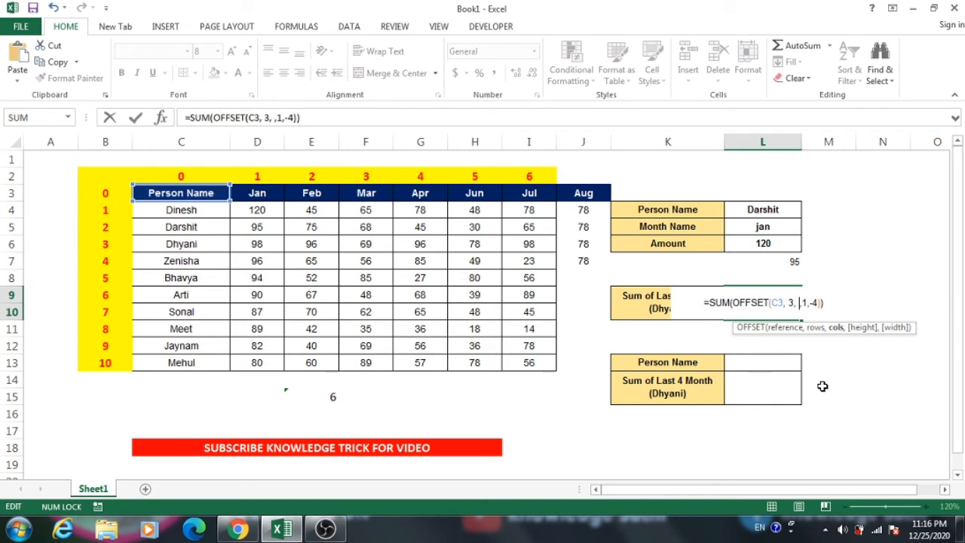
{"action": "type", "text": "7"}
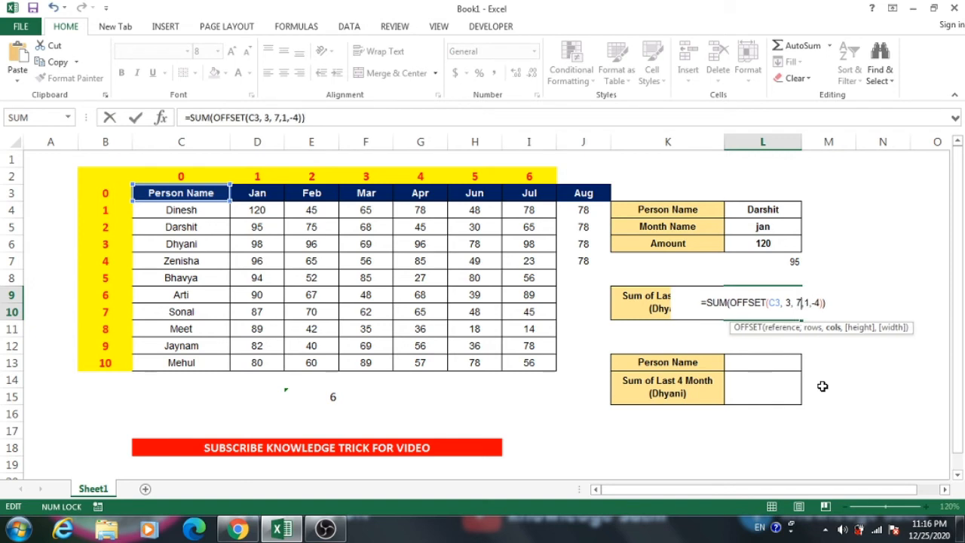
{"action": "key", "text": "Return"}
{"action": "left_click", "coordinate": [763, 304]}
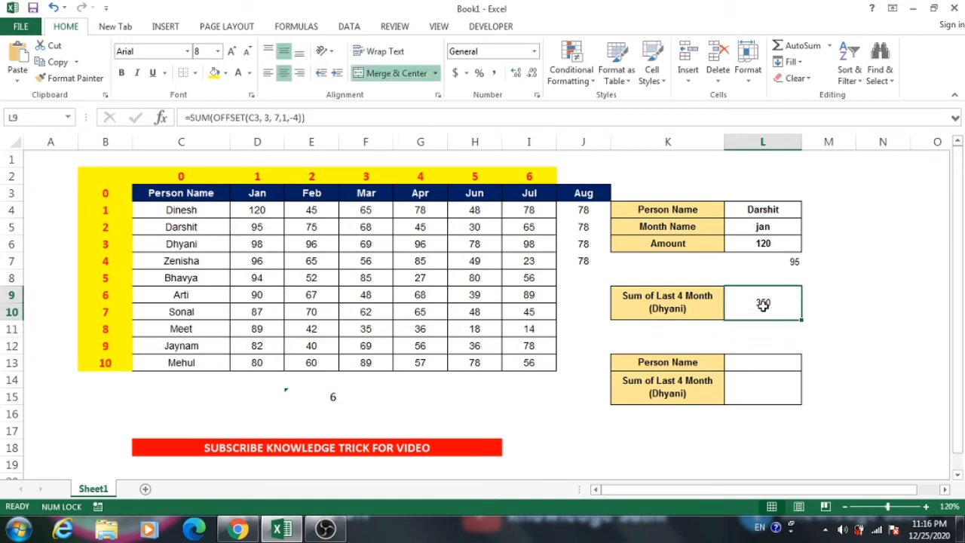
Replace the cols argument of the L9 OFFSET formula with COUNTA(D6:J6).
{"action": "double_click", "coordinate": [761, 306]}
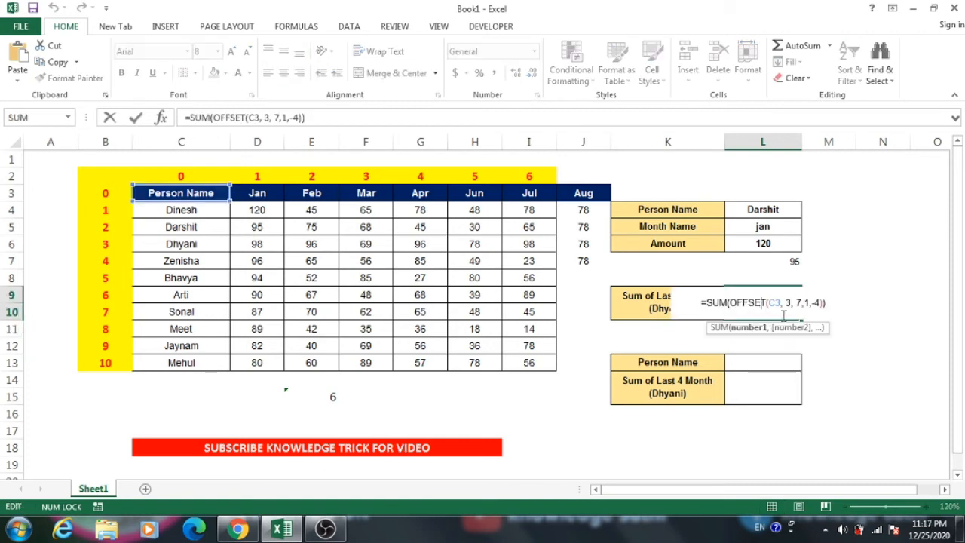
{"action": "left_click", "coordinate": [801, 306]}
{"action": "key", "text": "BackSpace"}
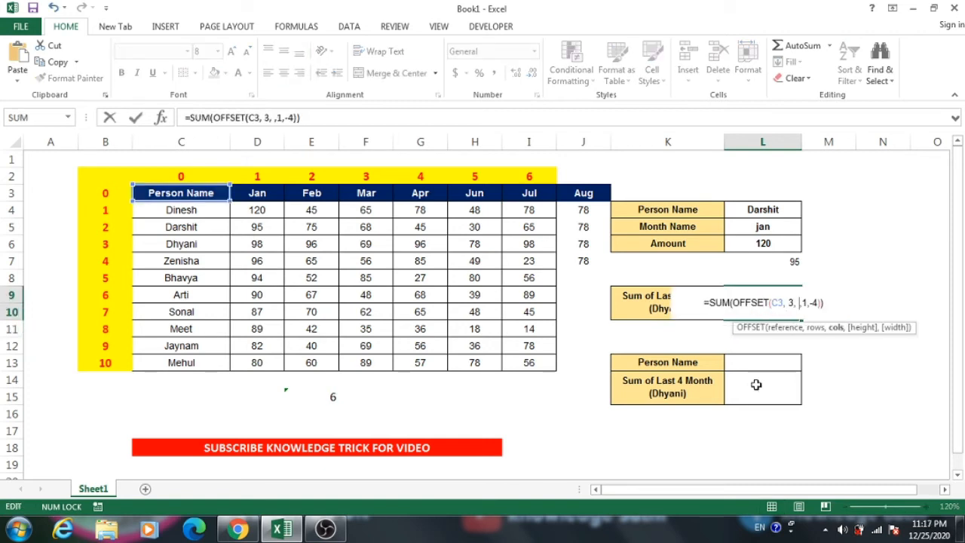
{"action": "type", "text": "coun"}
{"action": "key", "text": "Down"}
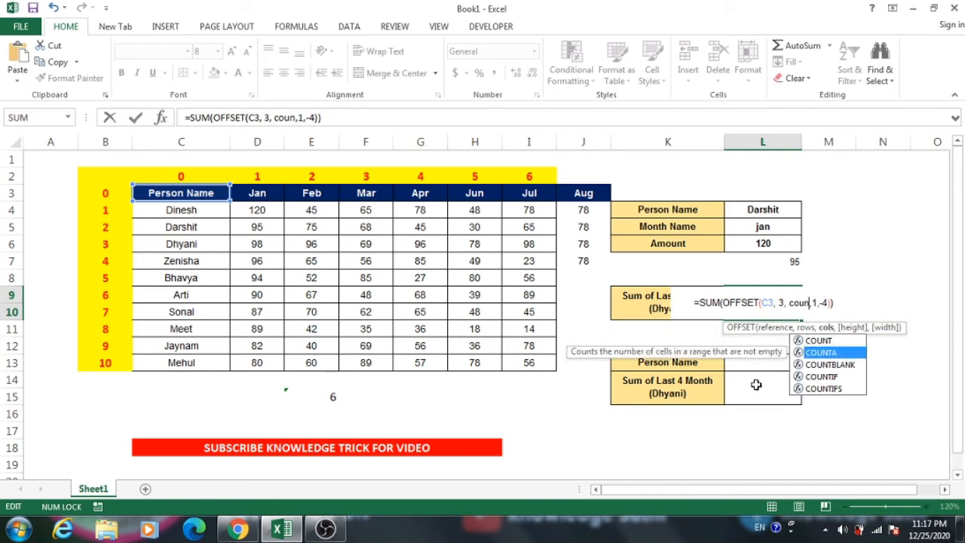
{"action": "key", "text": "Tab"}
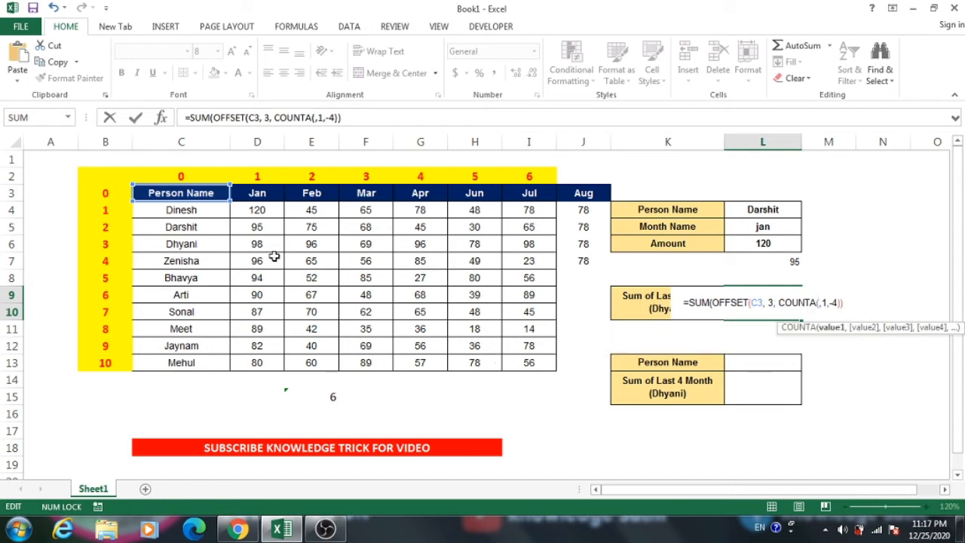
{"action": "left_click_drag", "start_coordinate": [254, 246], "coordinate": [564, 251]}
{"action": "type", "text": ")"}
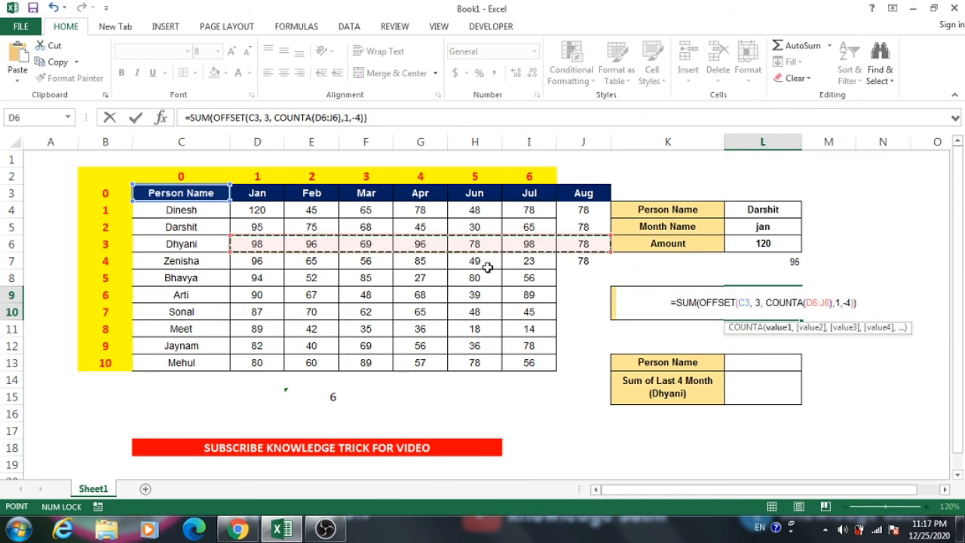
{"action": "key", "text": "Return"}
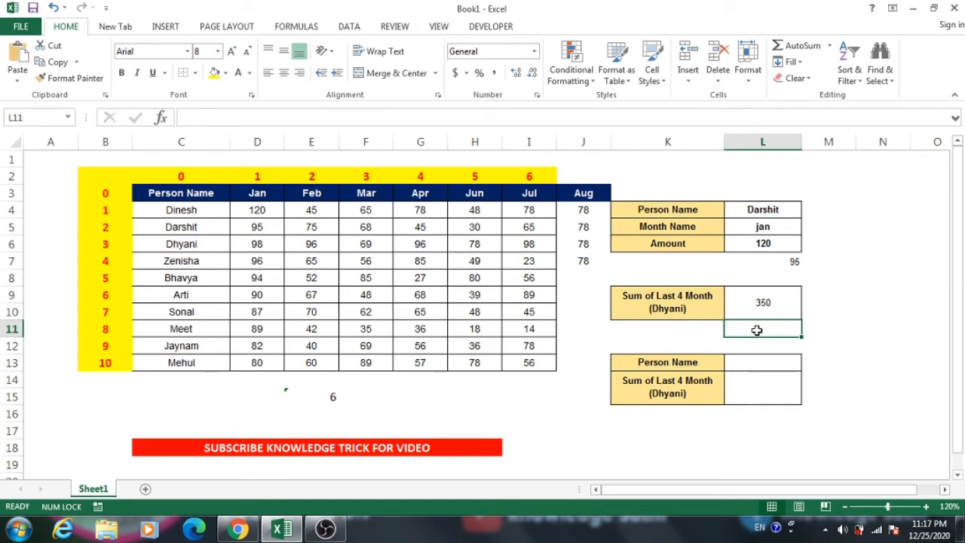
Review the arguments of the L9 SUM and OFFSET formula, including its COUNTA range and width of -4.
{"action": "left_click", "coordinate": [758, 316]}
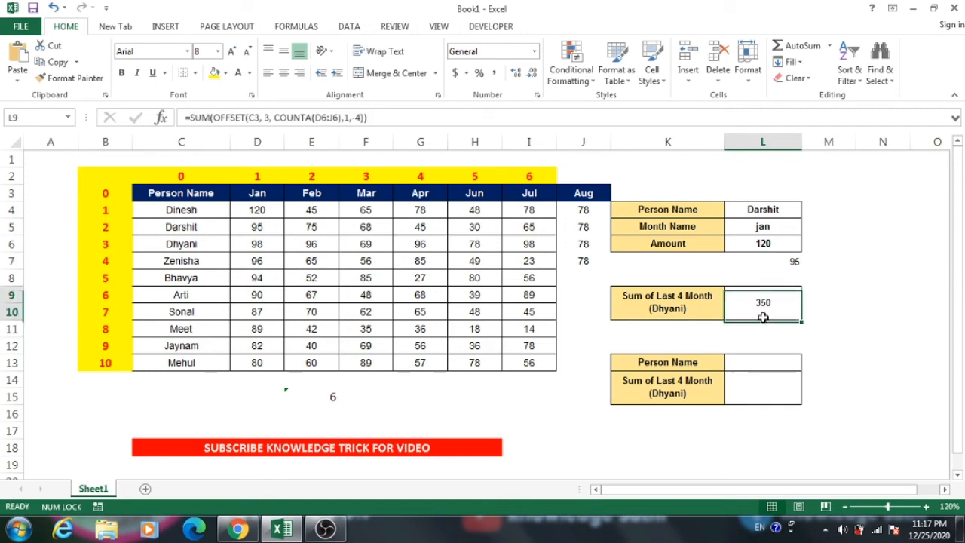
{"action": "double_click", "coordinate": [768, 312]}
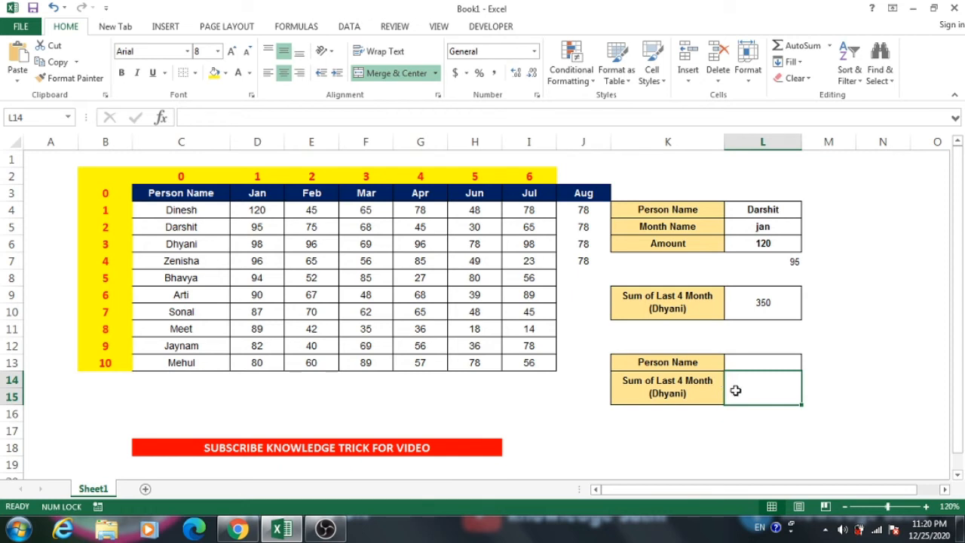
{"action": "double_click", "coordinate": [757, 302]}
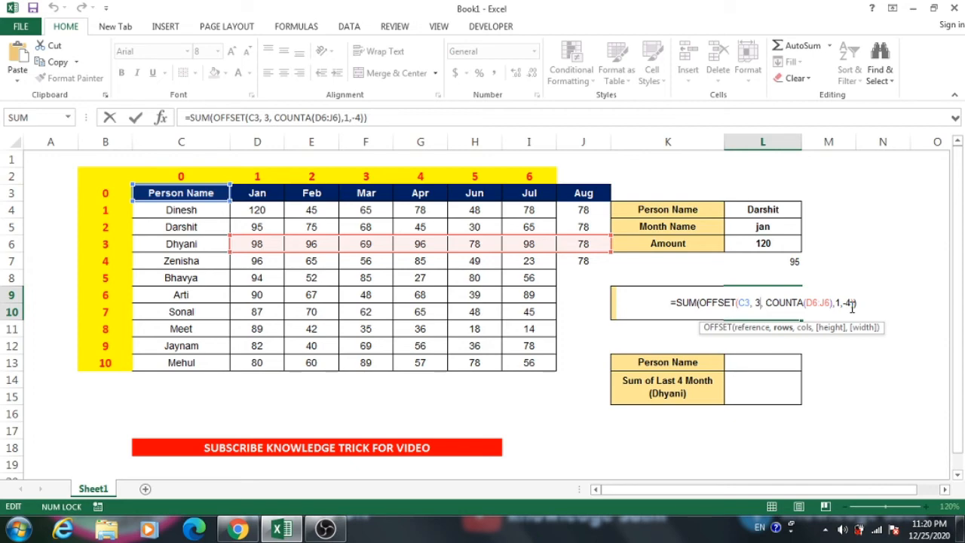
{"action": "key", "text": "ctrl+Return"}
Start a formula in L14 that nests OFFSET in SUM, with C3 as the reference and 3 as the rows argument.
{"action": "left_click", "coordinate": [754, 384]}
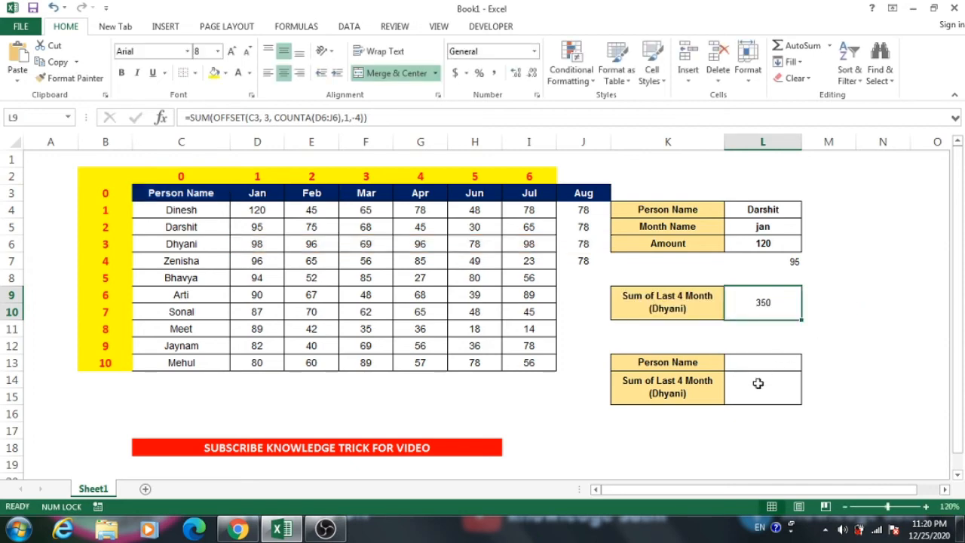
{"action": "type", "text": "="}
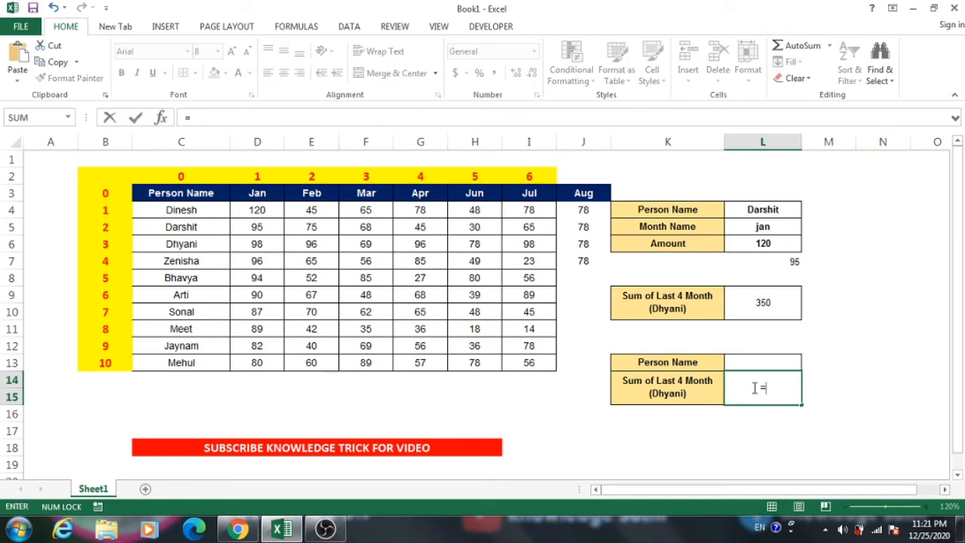
{"action": "type", "text": "sum"}
{"action": "key", "text": "Tab"}
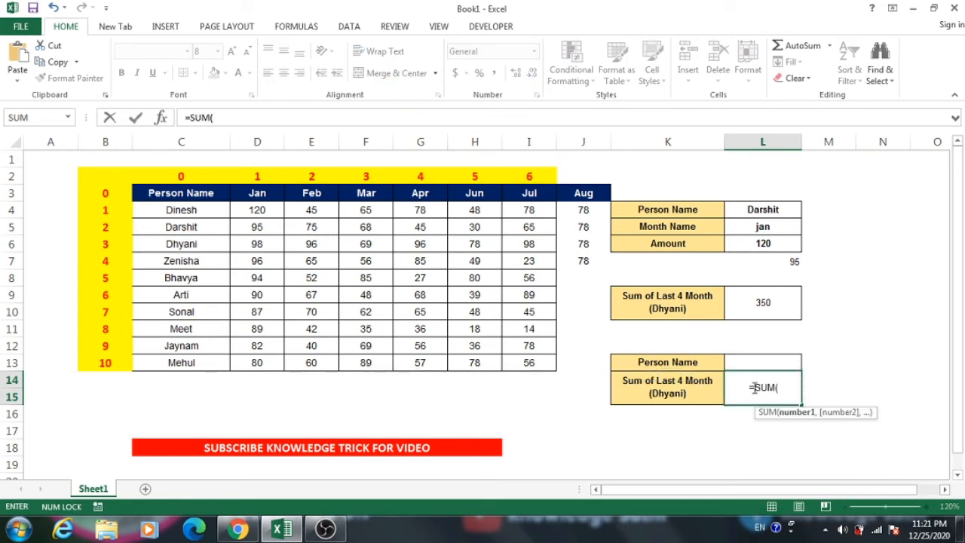
{"action": "type", "text": "off"}
{"action": "key", "text": "Tab"}
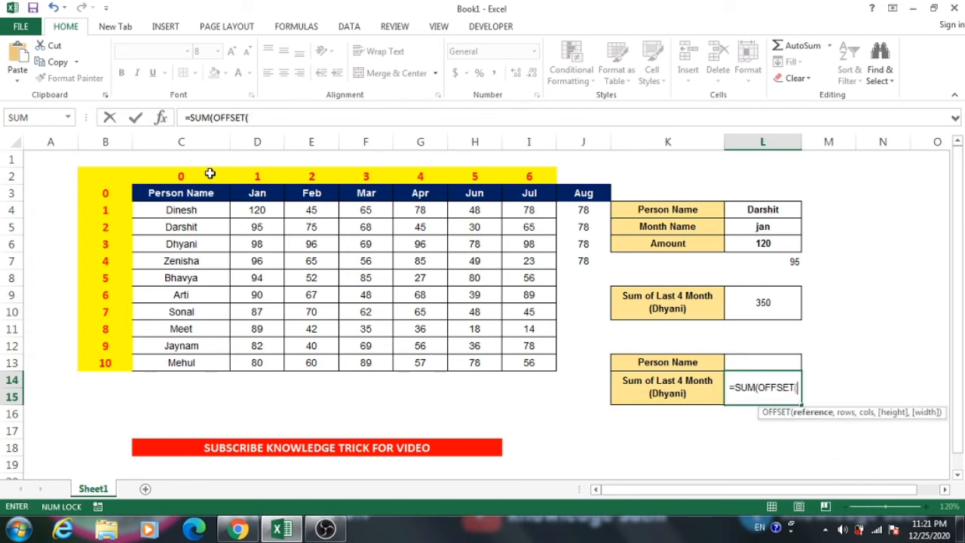
{"action": "left_click", "coordinate": [186, 193]}
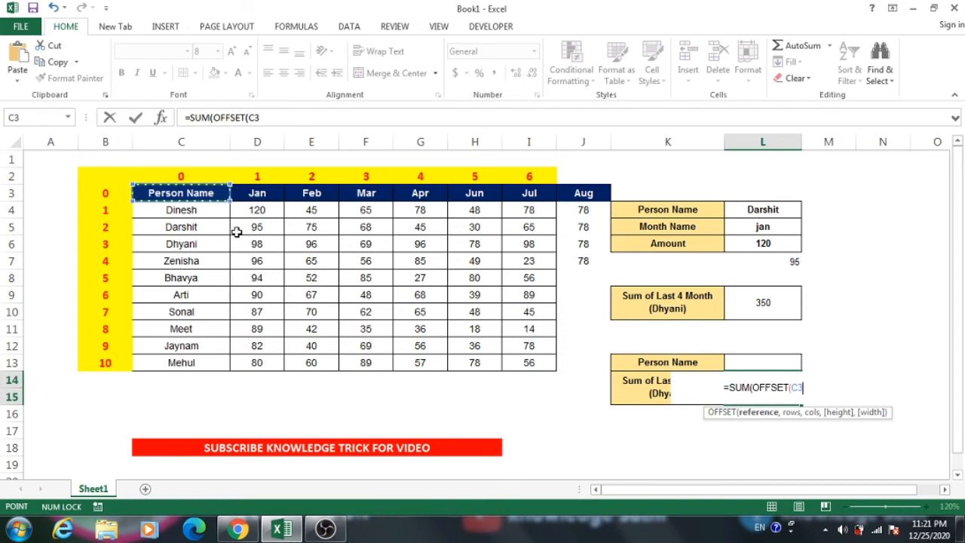
{"action": "type", "text": ","}
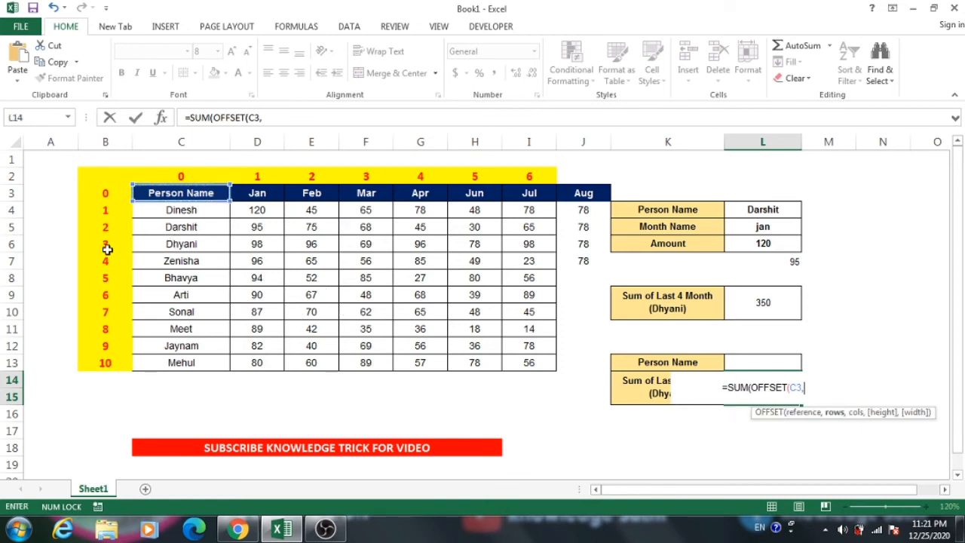
{"action": "type", "text": "3"}
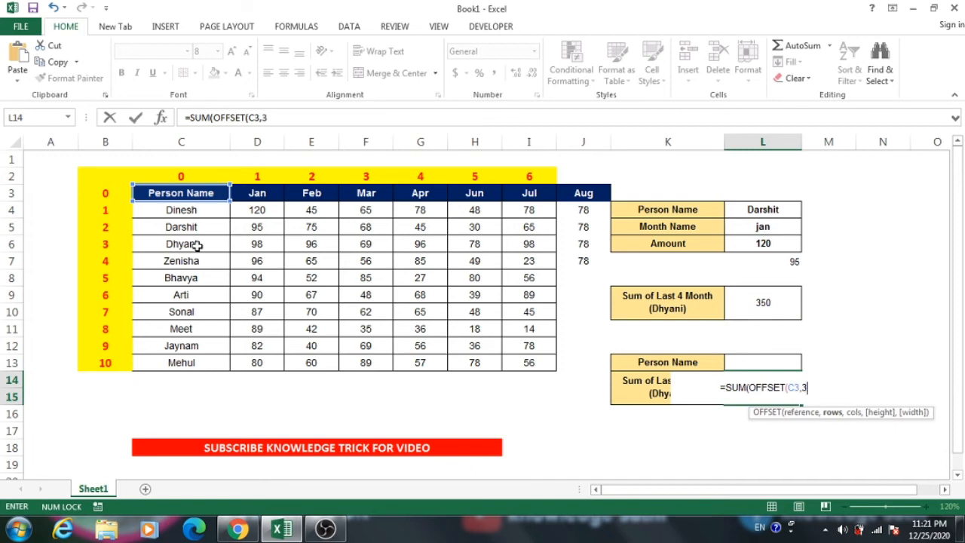
{"action": "type", "text": ","}
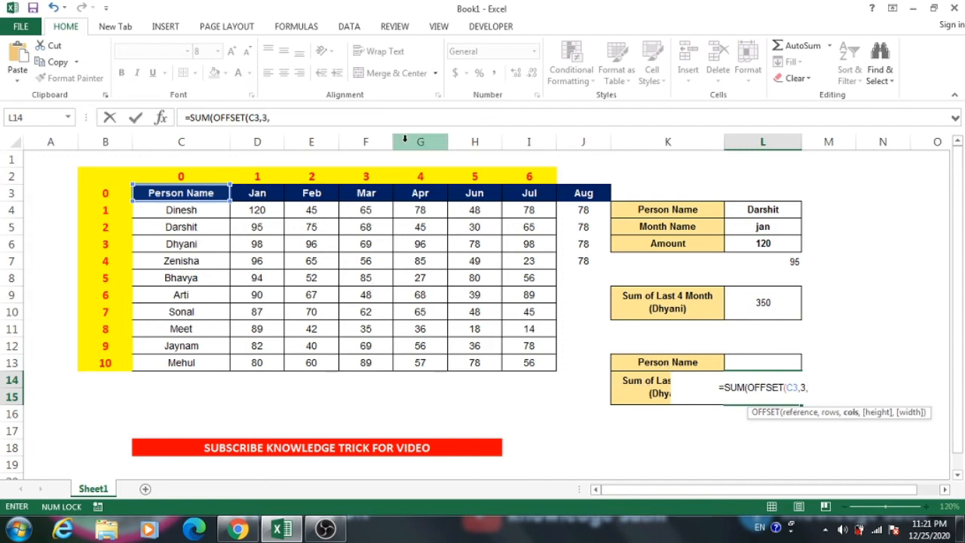
Use COUNTA(D6:J6)-3 as the cols argument of the L14 OFFSET formula.
{"action": "type", "text": "count"}
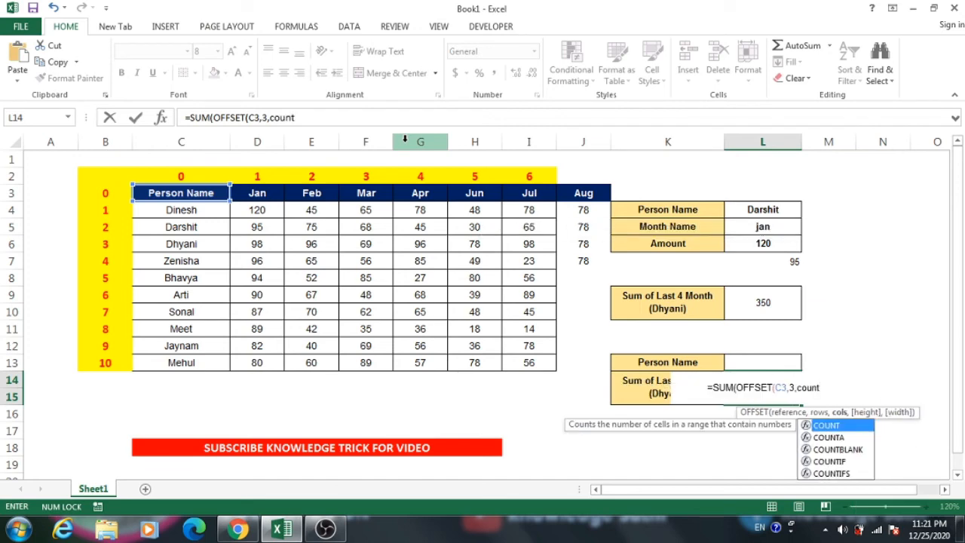
{"action": "key", "text": "Down"}
{"action": "key", "text": "Tab"}
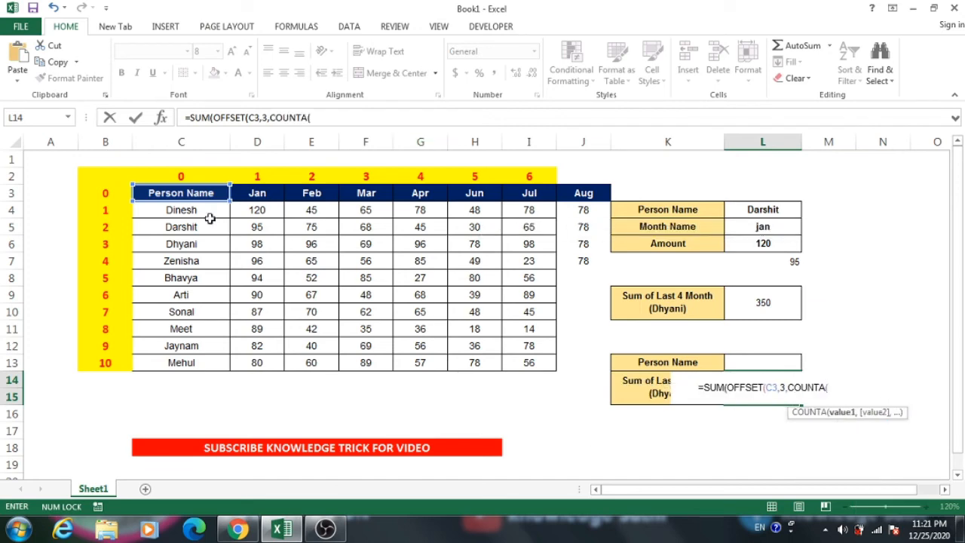
{"action": "left_click_drag", "start_coordinate": [259, 243], "coordinate": [561, 247]}
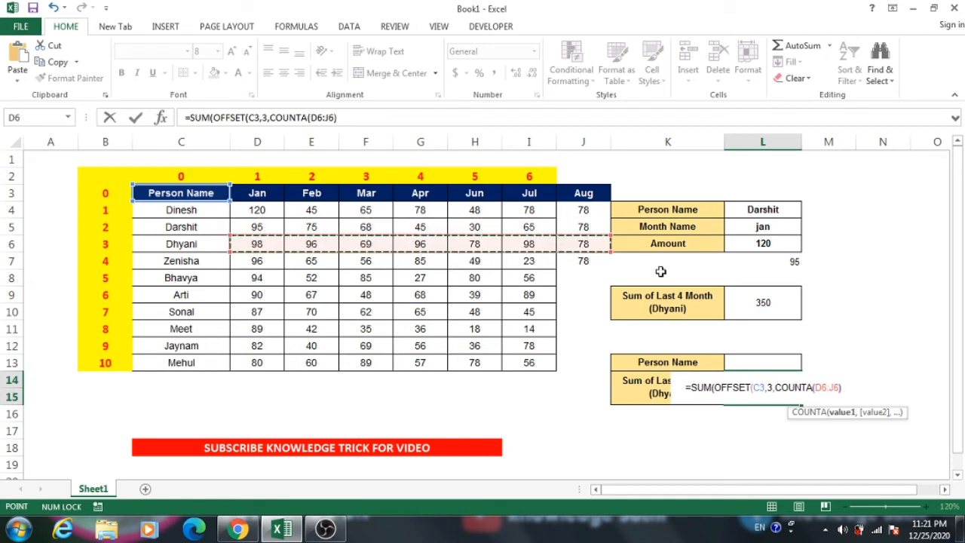
{"action": "type", "text": ")-"}
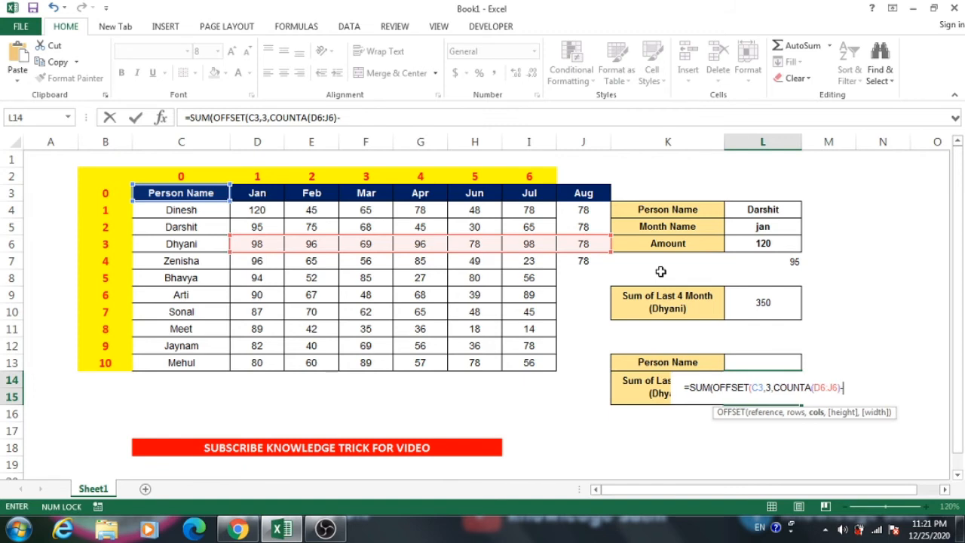
{"action": "type", "text": "3"}
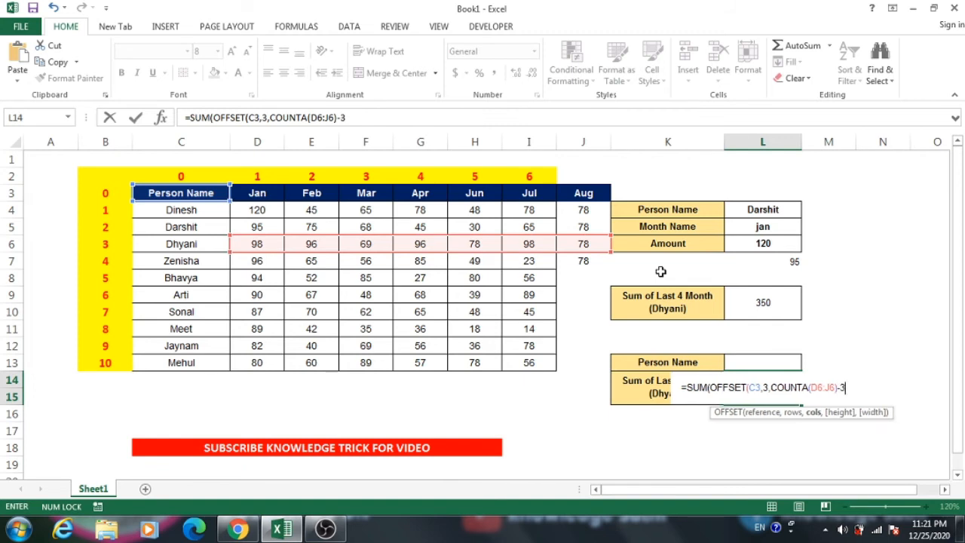
Complete the L14 formula with an OFFSET height of 1 and width of 4, and enter it.
{"action": "type", "text": ","}
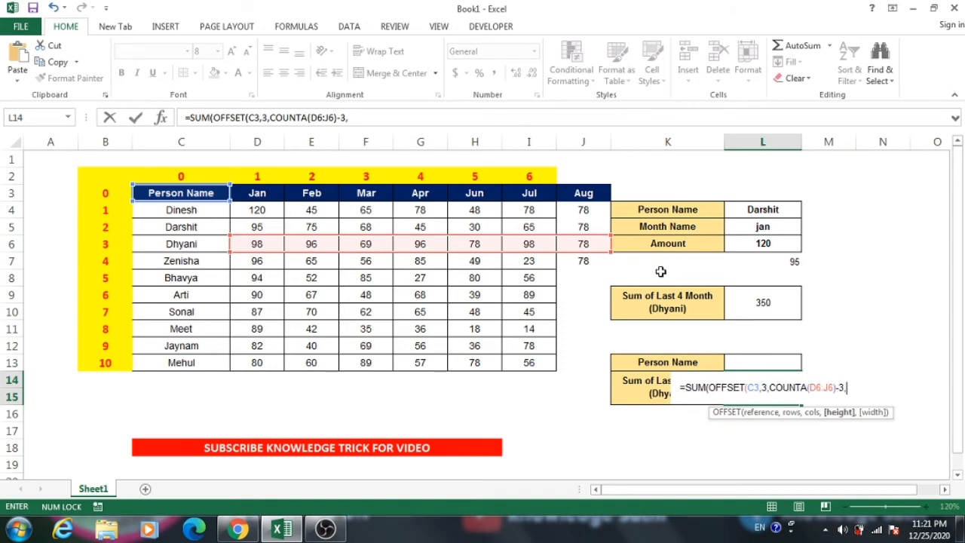
{"action": "type", "text": "1"}
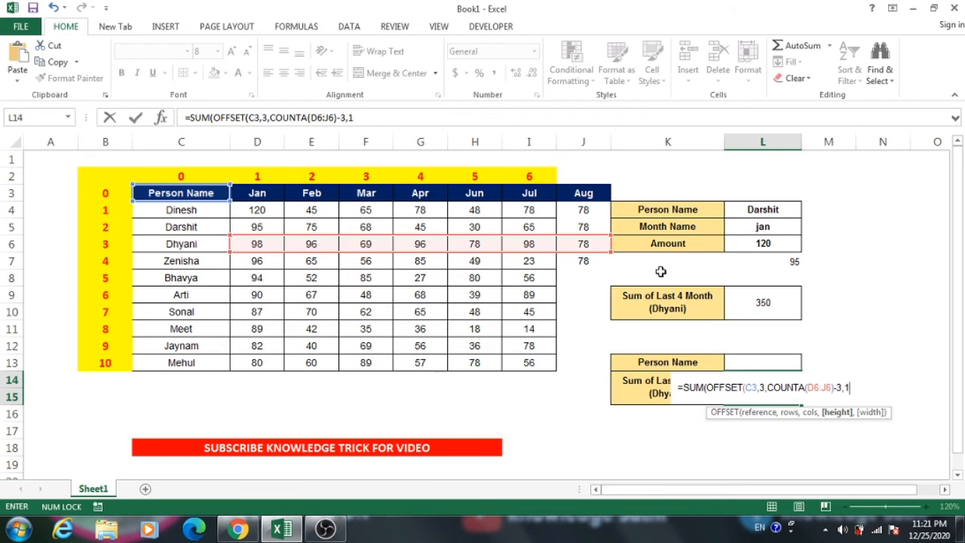
{"action": "type", "text": ","}
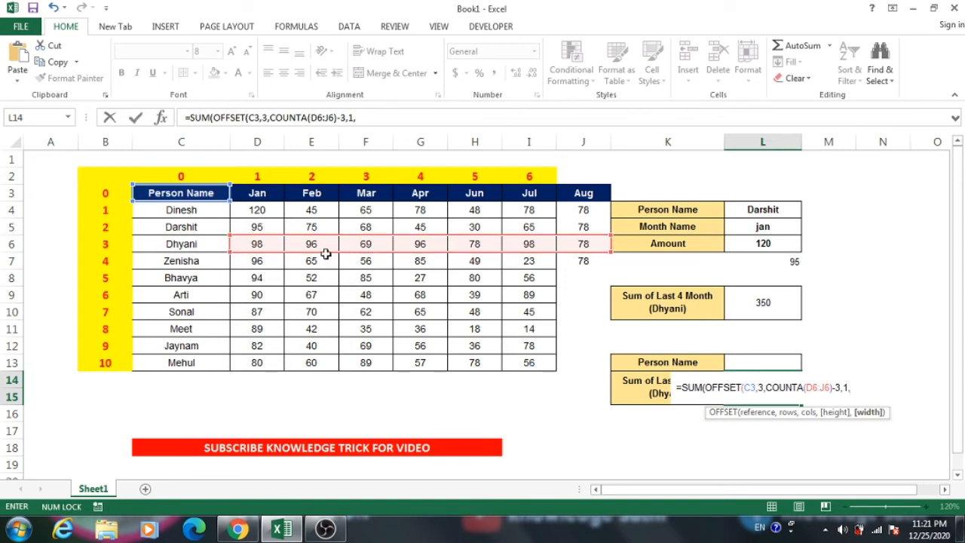
{"action": "type", "text": "4"}
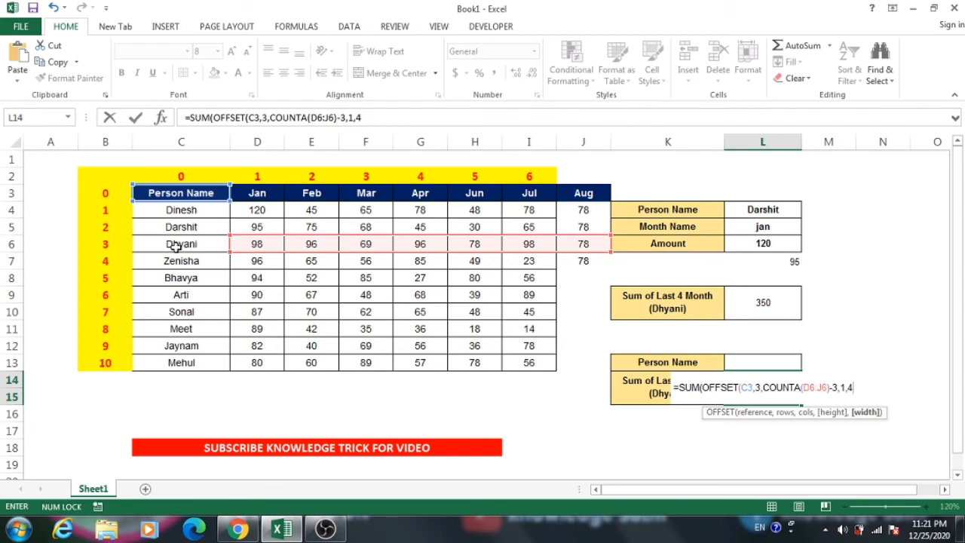
{"action": "type", "text": ")"}
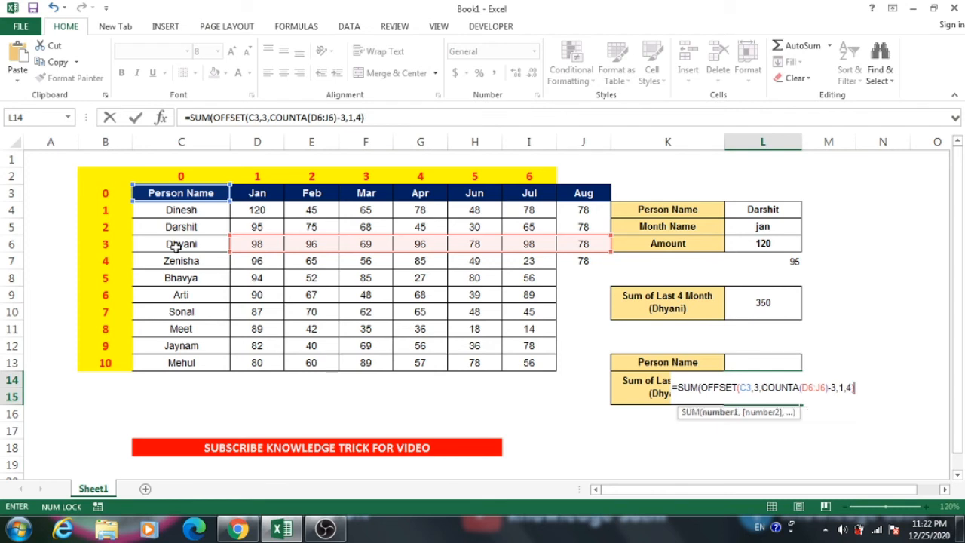
{"action": "type", "text": ")"}
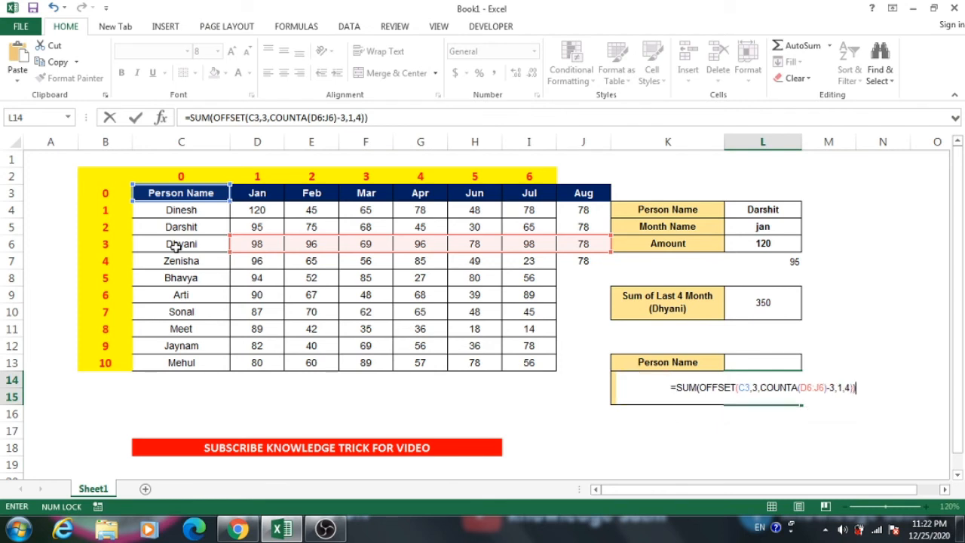
{"action": "key", "text": "ctrl+Return"}
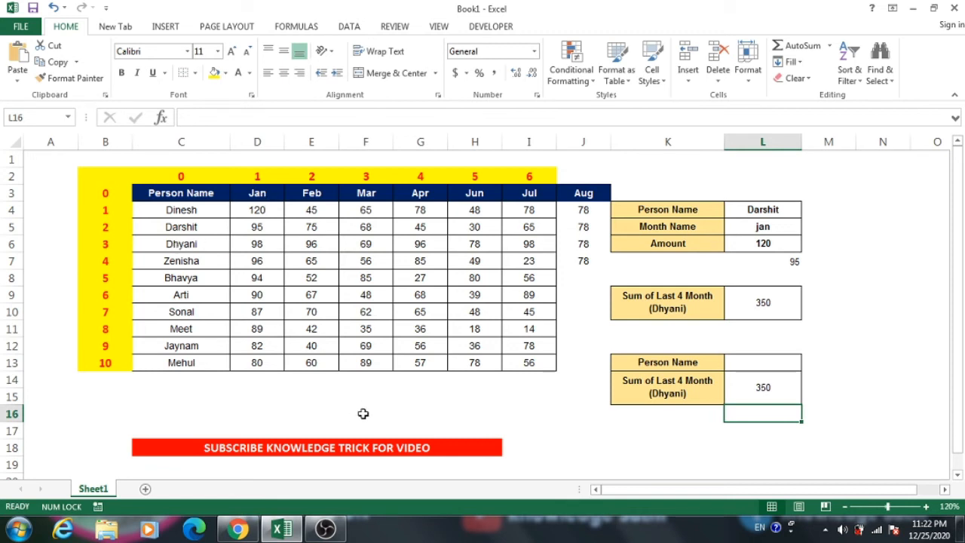
Compare the L14 formula using COUNTA minus 3 and width 4 with the L9 formula using width -4.
{"action": "left_click", "coordinate": [748, 389]}
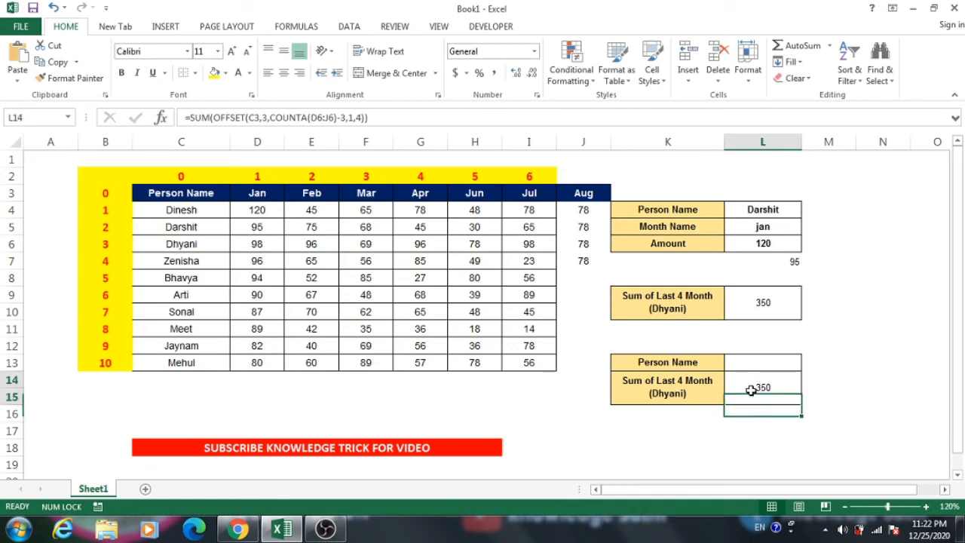
{"action": "left_click", "coordinate": [756, 300]}
{"action": "left_click", "coordinate": [754, 386]}
{"action": "double_click", "coordinate": [750, 387]}
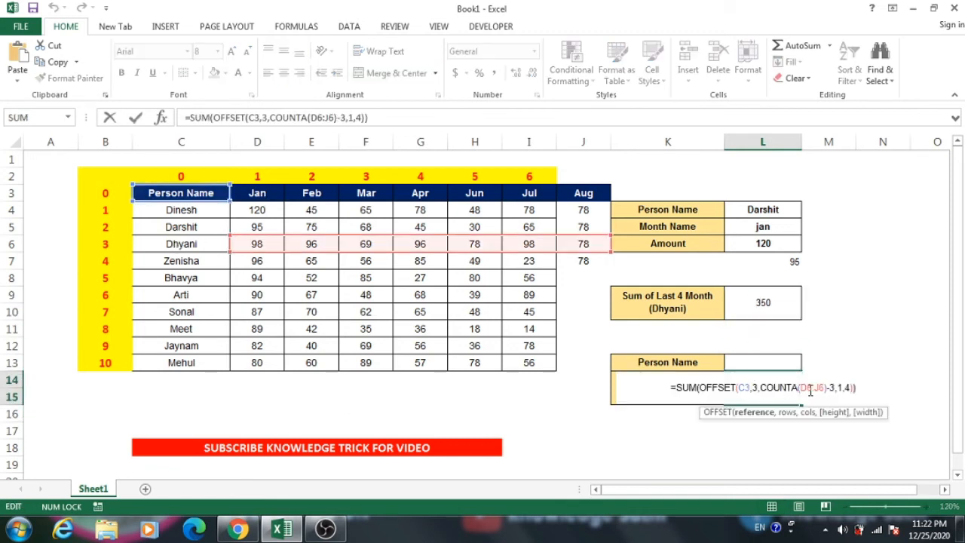
{"action": "key", "text": "Return"}
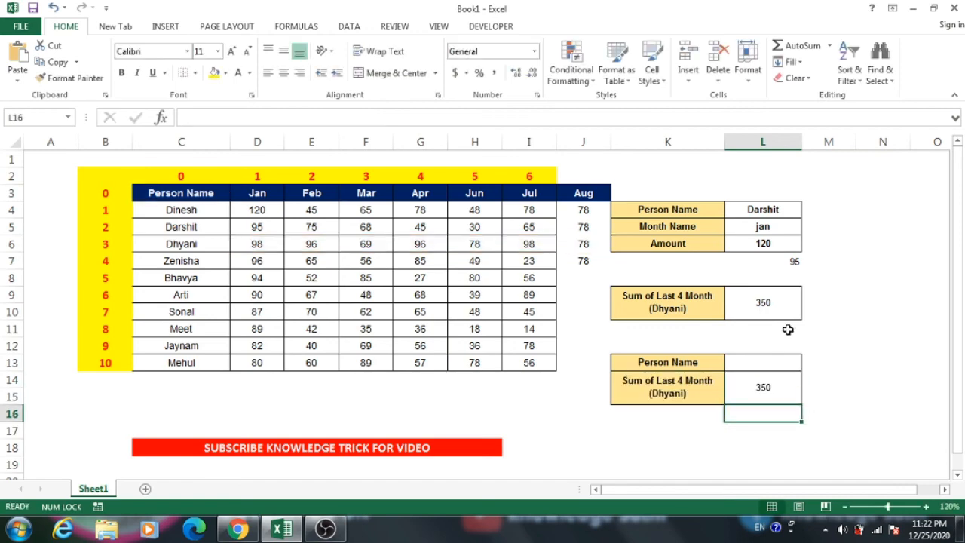
{"action": "left_click", "coordinate": [764, 307]}
{"action": "double_click", "coordinate": [767, 304]}
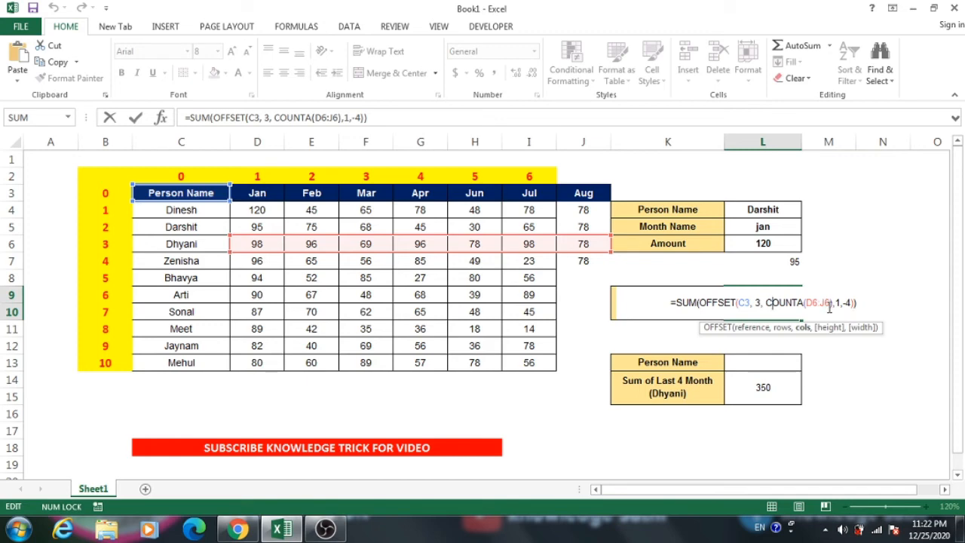
{"action": "key", "text": "Return"}
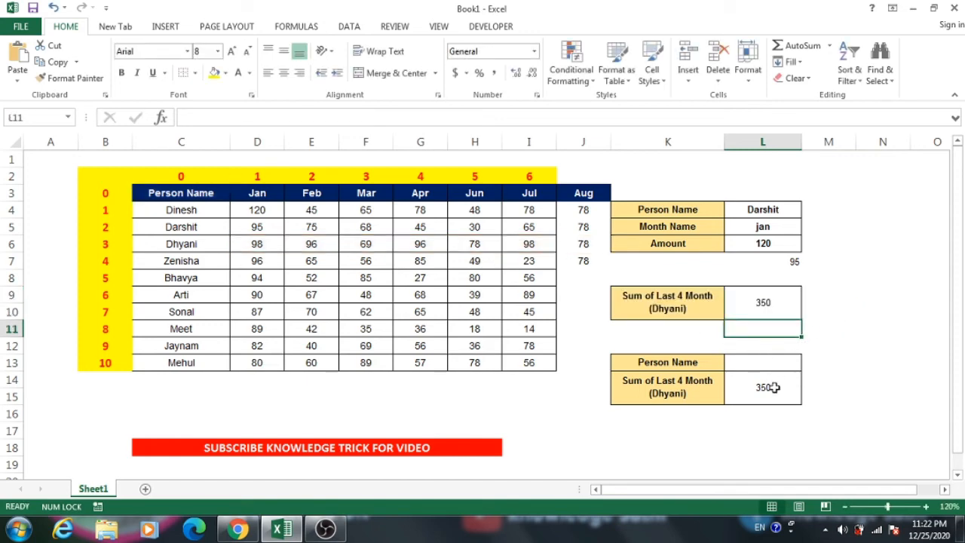
{"action": "left_click", "coordinate": [774, 386]}
{"action": "double_click", "coordinate": [774, 387]}
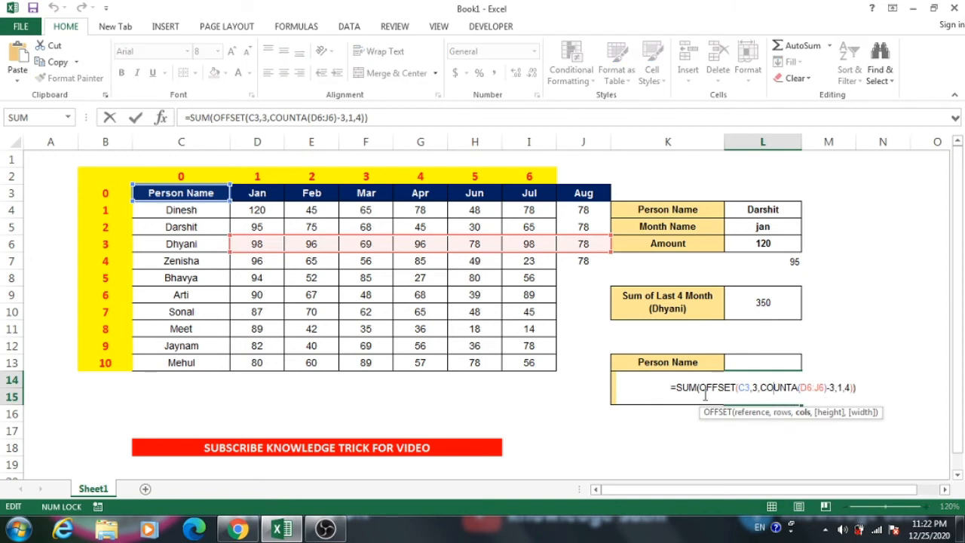
{"action": "key", "text": "Return"}
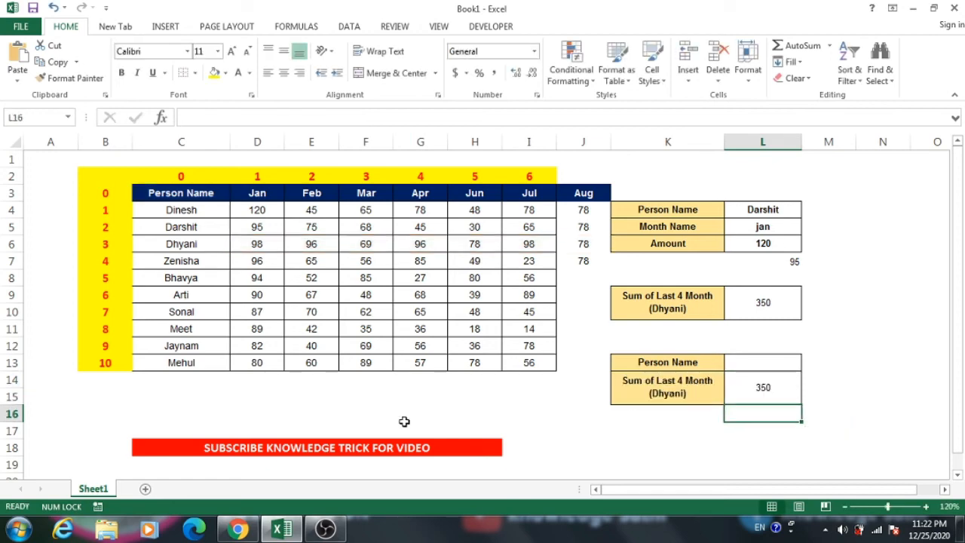
Enter a COUNTA formula in E15 that counts the range D6:J6.
{"action": "left_click", "coordinate": [314, 390]}
{"action": "type", "text": "="}
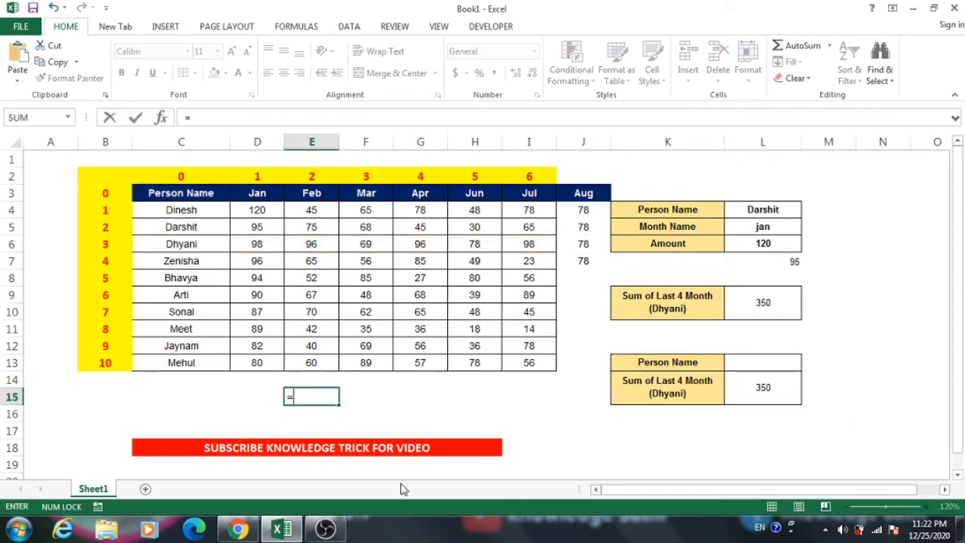
{"action": "type", "text": "count"}
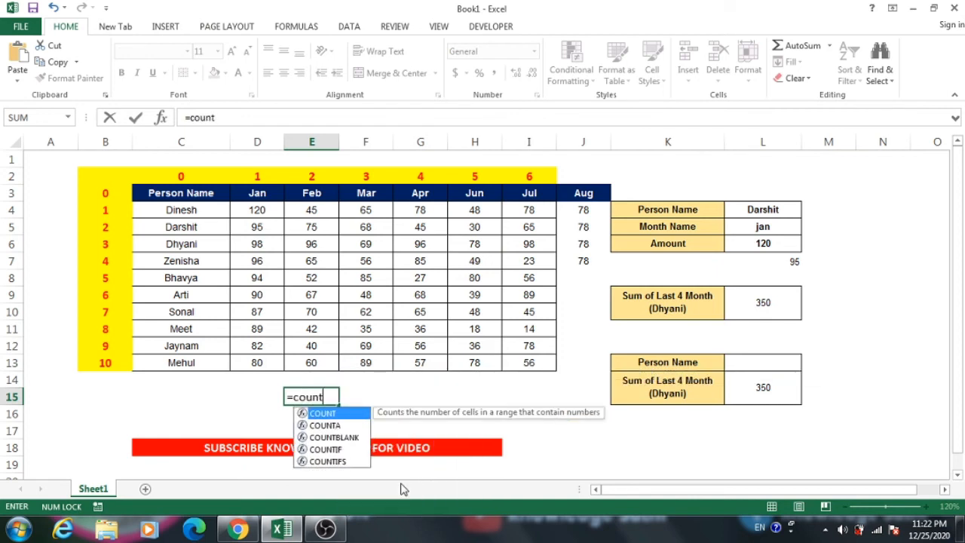
{"action": "key", "text": "Down"}
{"action": "key", "text": "Tab"}
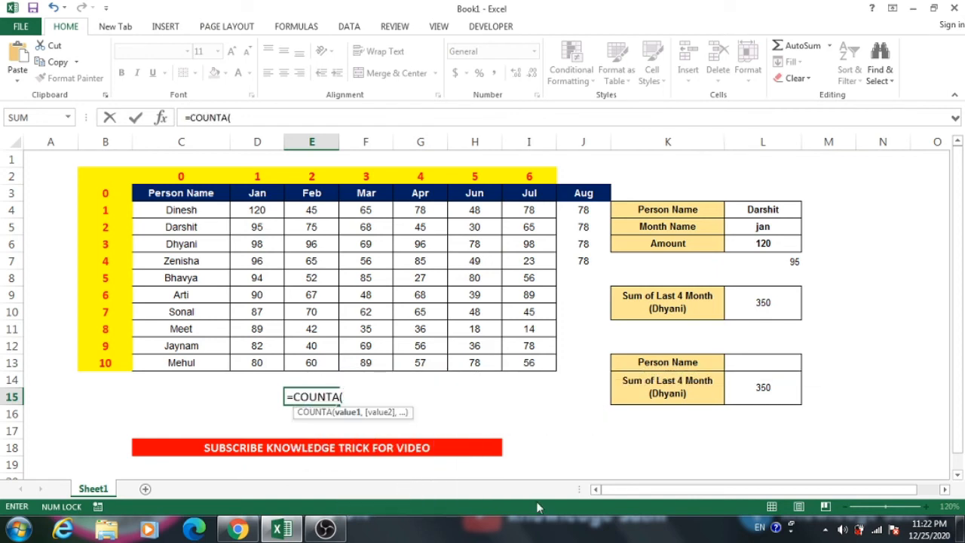
{"action": "left_click", "coordinate": [249, 243]}
{"action": "left_click_drag", "start_coordinate": [248, 244], "coordinate": [582, 245]}
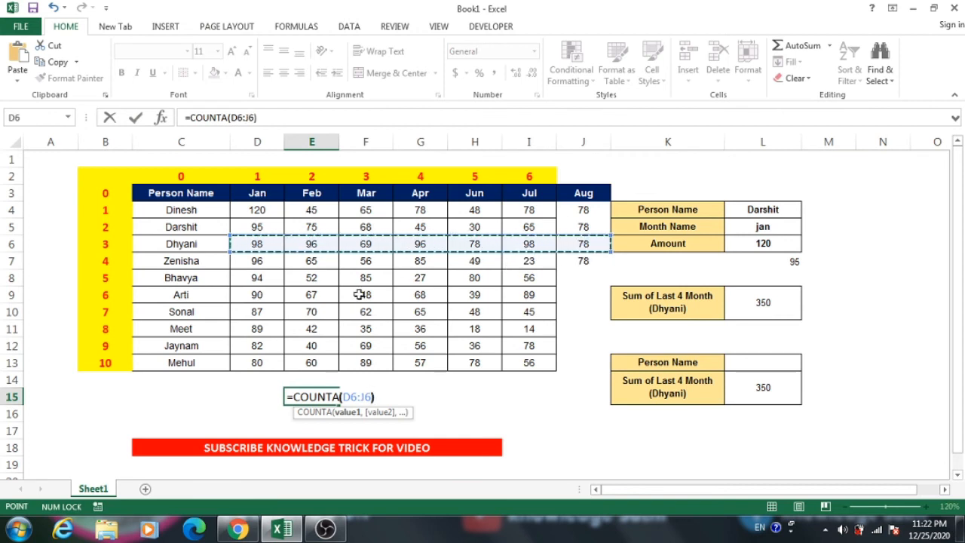
{"action": "key", "text": "Return"}
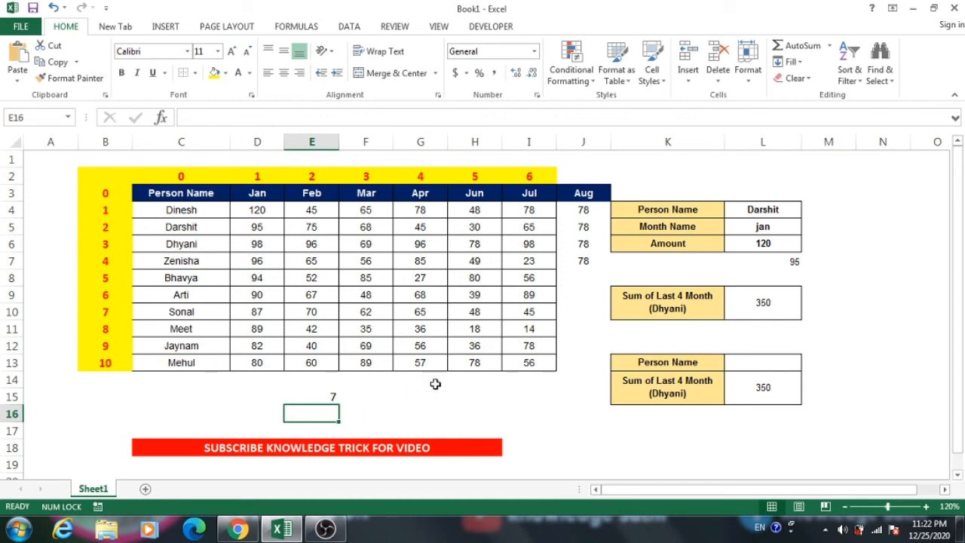
Subtract 3 from the COUNTA formula in E15.
{"action": "left_click", "coordinate": [331, 396]}
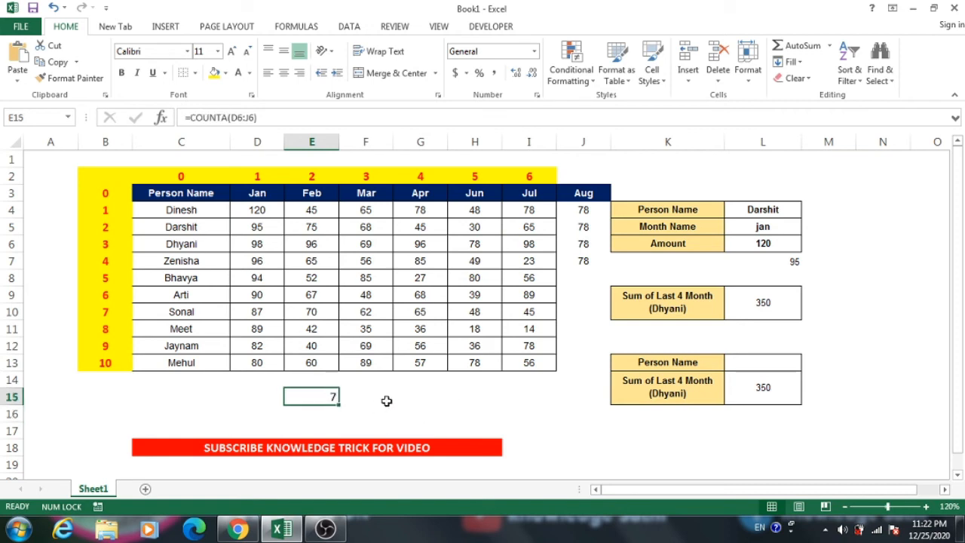
{"action": "key", "text": "F2"}
{"action": "type", "text": "-3"}
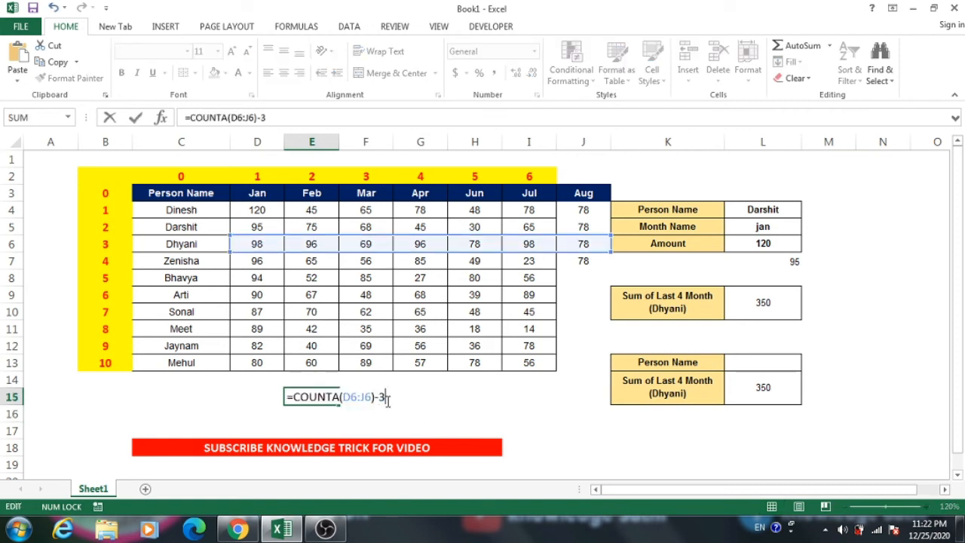
{"action": "key", "text": "Return"}
{"action": "left_click", "coordinate": [319, 398]}
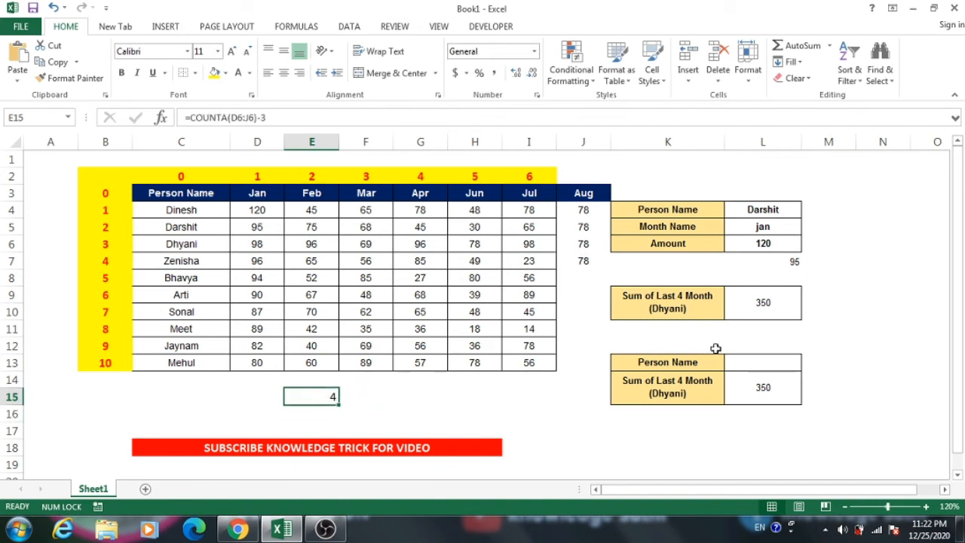
Compare the COUNTA(D6:J6)-3 part of the L14 formula with the helper formula in E15.
{"action": "left_click", "coordinate": [765, 394]}
{"action": "double_click", "coordinate": [765, 394]}
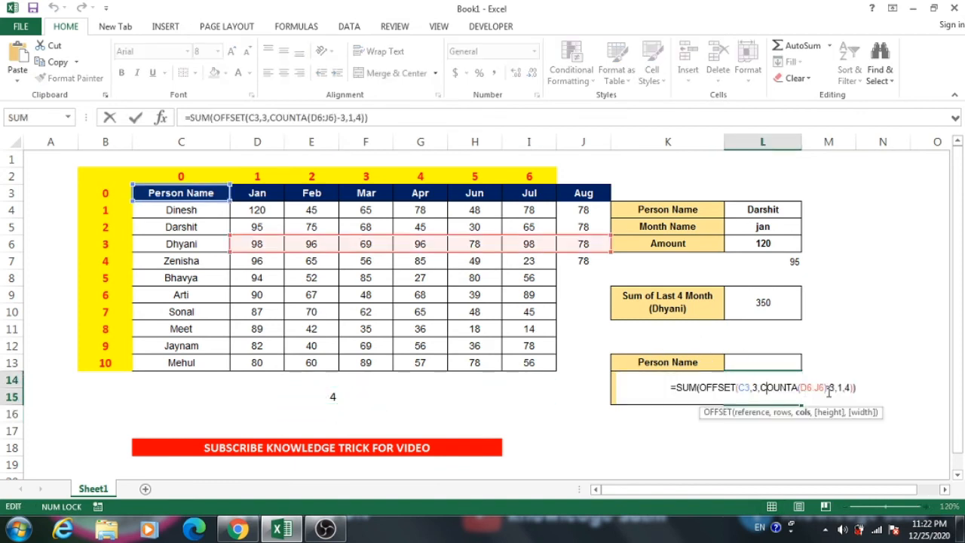
{"action": "key", "text": "Return"}
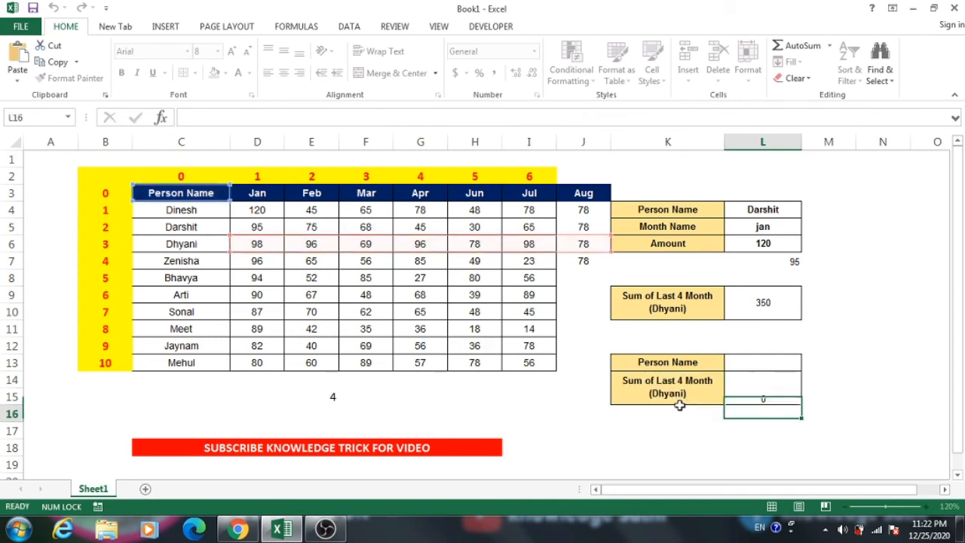
{"action": "left_click", "coordinate": [334, 398]}
{"action": "double_click", "coordinate": [336, 398]}
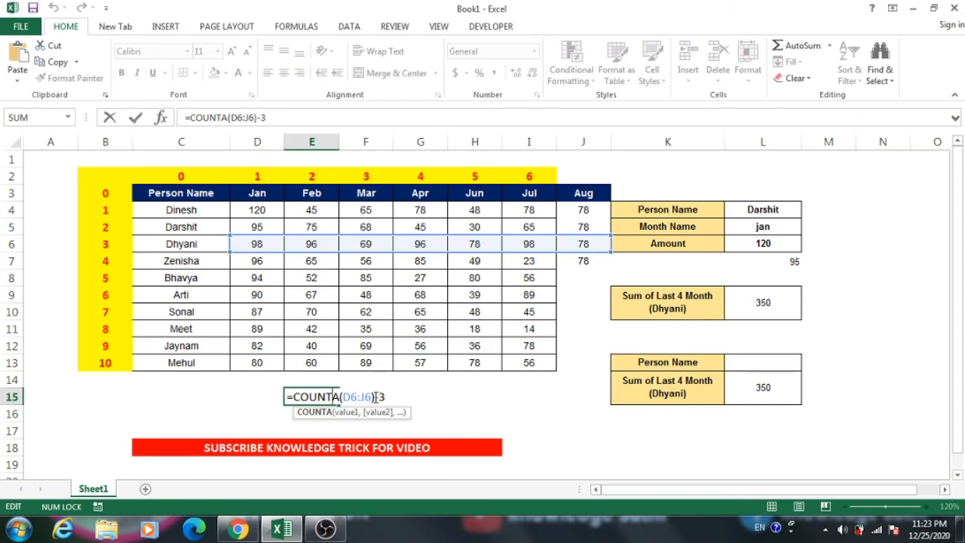
{"action": "key", "text": "Return"}
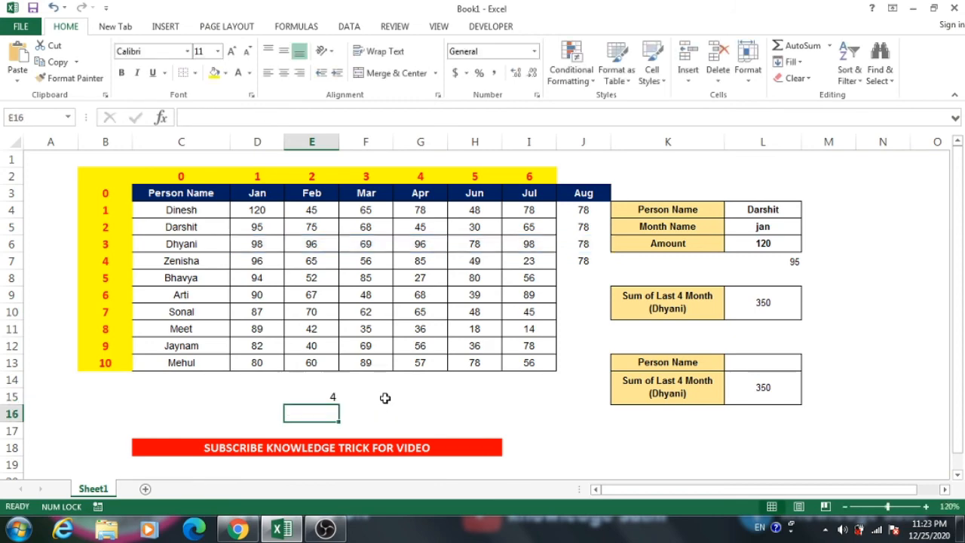
{"action": "left_click", "coordinate": [317, 395]}
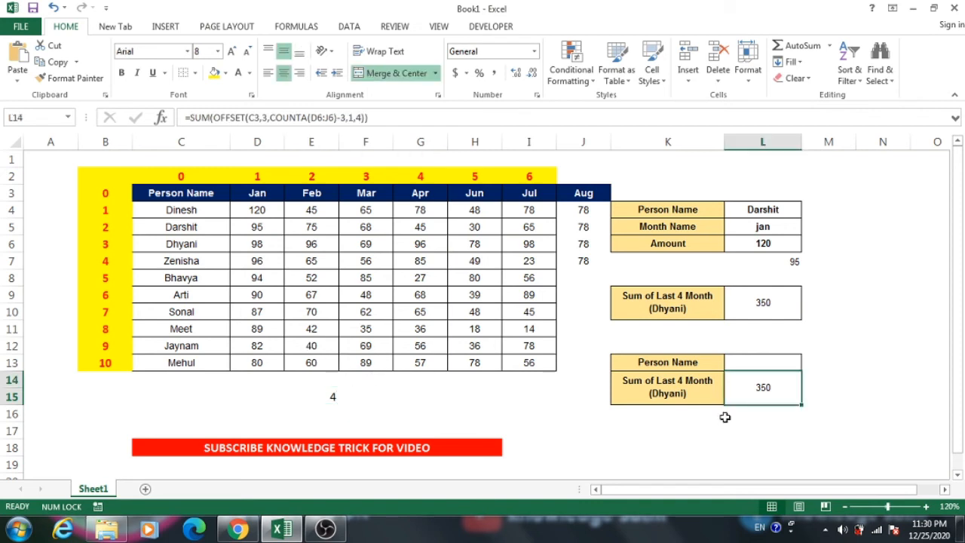
Review the rows, cols and height arguments of the OFFSET function in the L14 formula.
{"action": "double_click", "coordinate": [759, 389]}
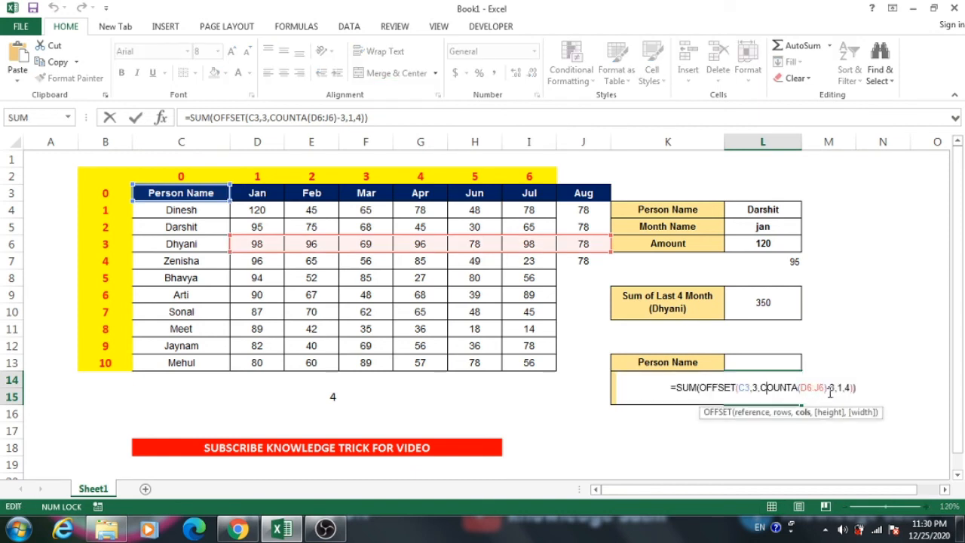
{"action": "left_click", "coordinate": [803, 412]}
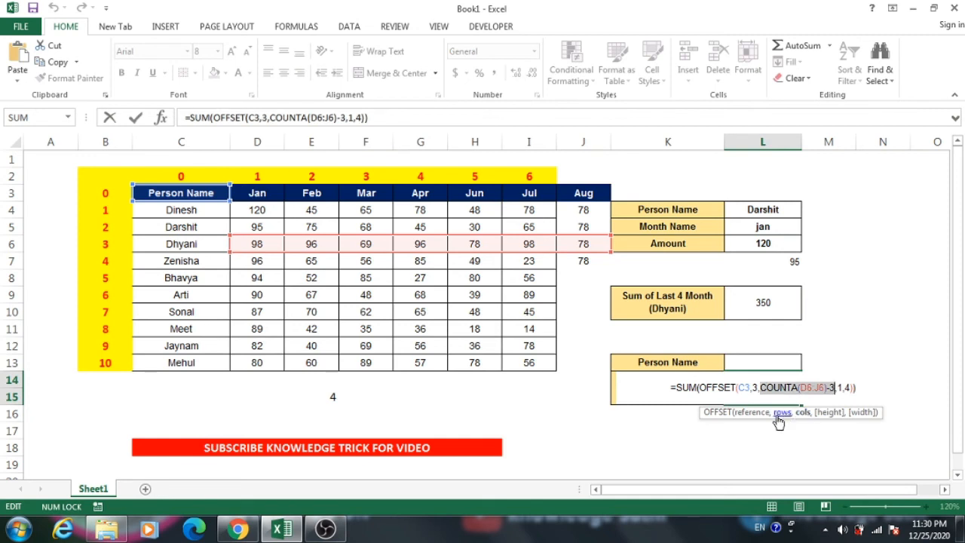
{"action": "left_click", "coordinate": [782, 412]}
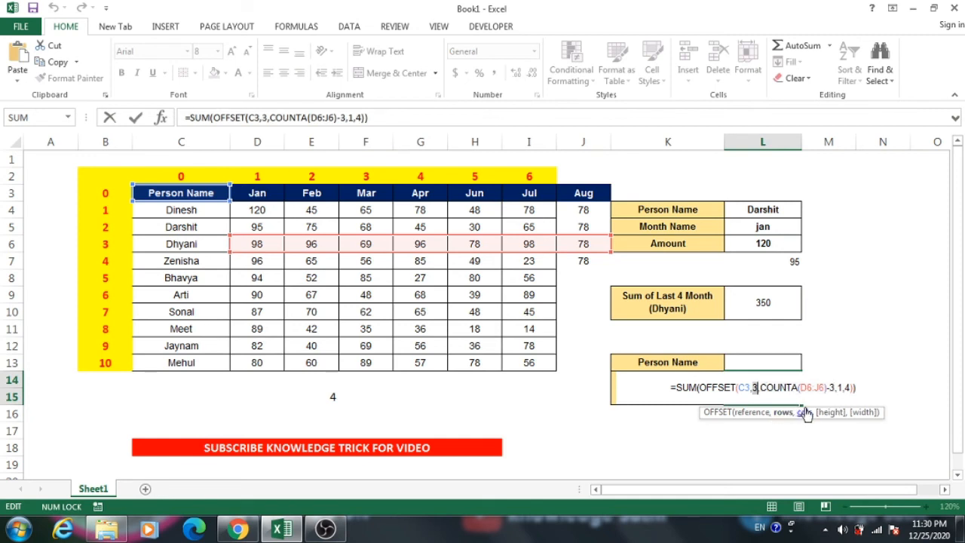
{"action": "left_click", "coordinate": [804, 412]}
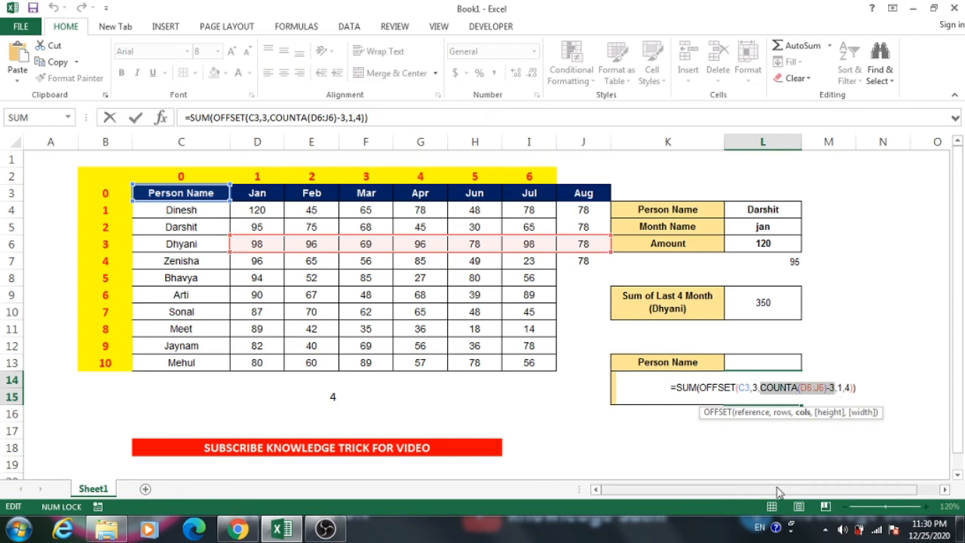
{"action": "key", "text": "Right"}
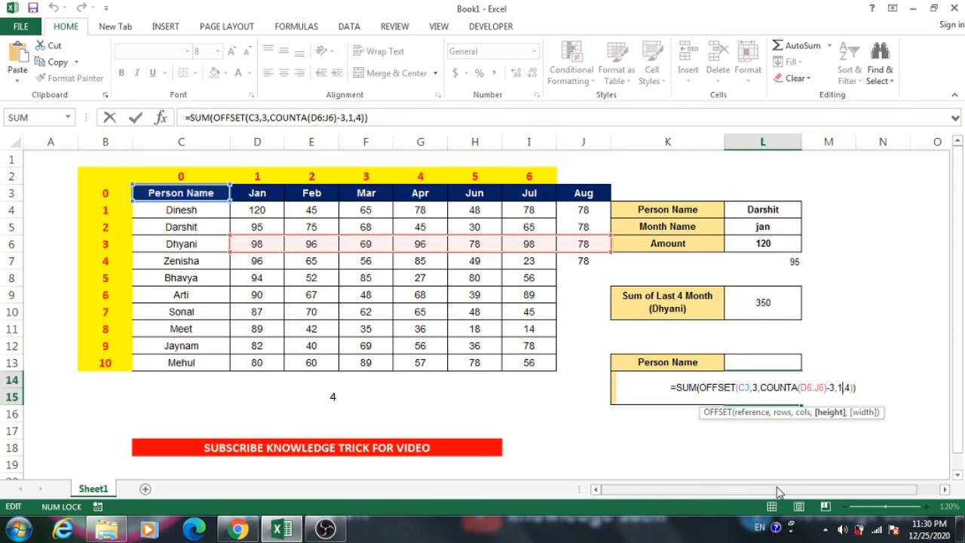
{"action": "key", "text": "Return"}
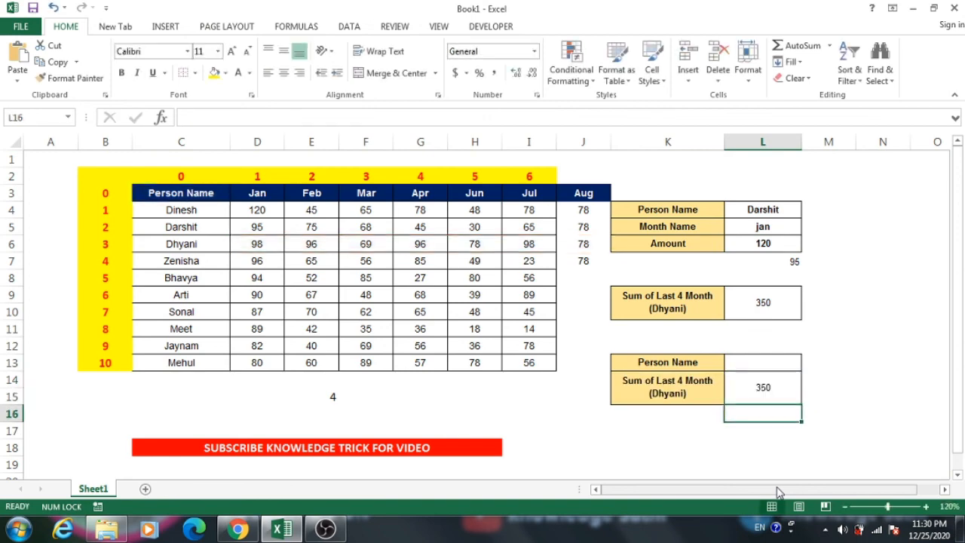
Fill in the Person Name cell L13 with the name from the table's first data row.
{"action": "left_click", "coordinate": [755, 362]}
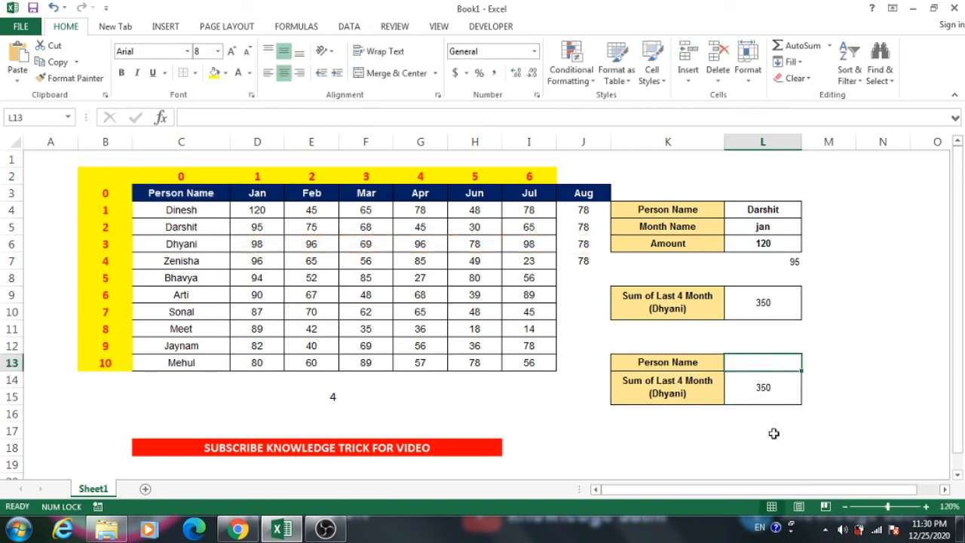
{"action": "type", "text": "Dinesh"}
{"action": "key", "text": "Return"}
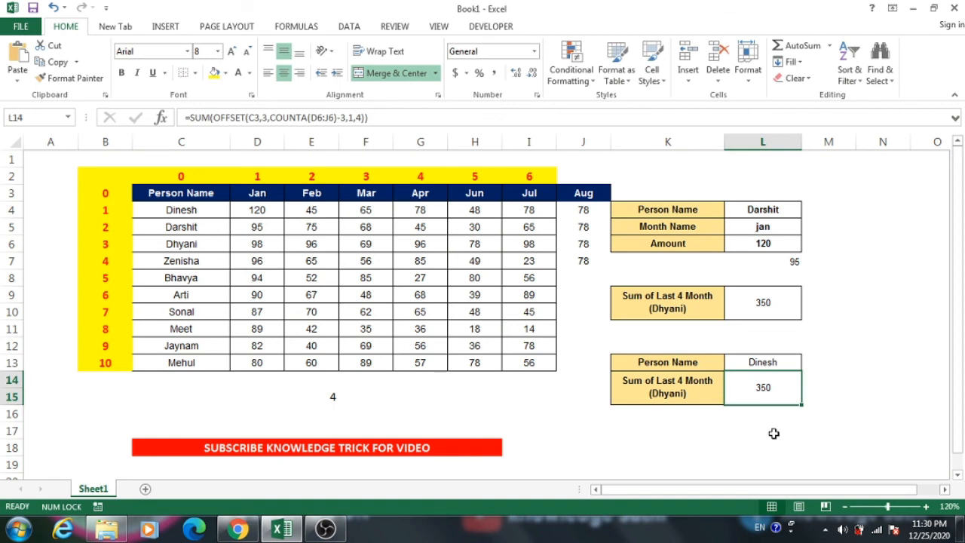
{"action": "key", "text": "Up"}
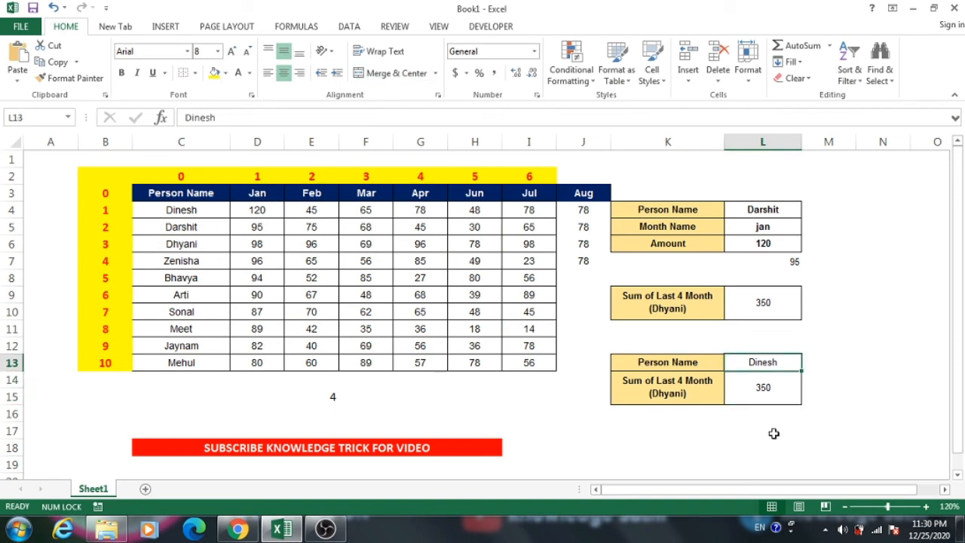
{"action": "key", "text": "Down"}
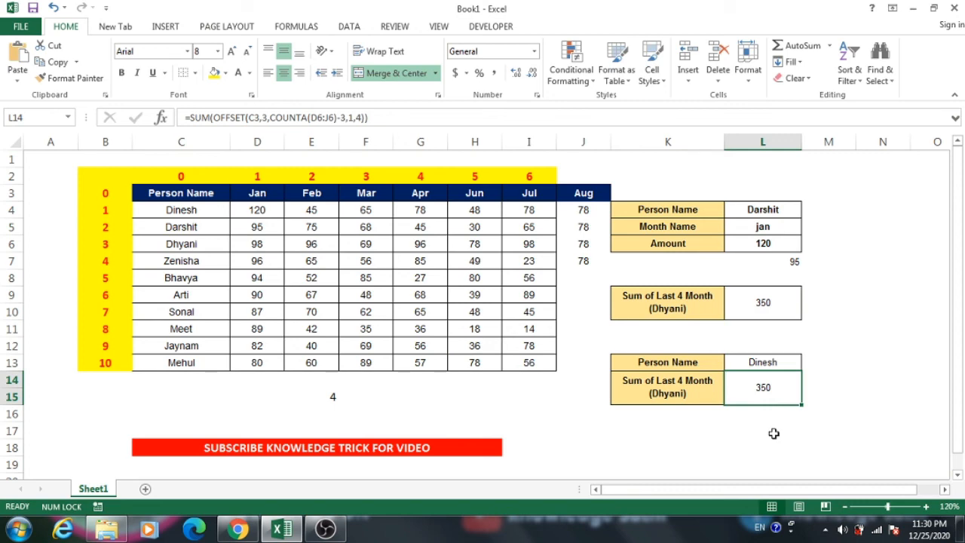
Replace the rows argument 3 of OFFSET in the L14 formula with a MATCH function that looks up L13.
{"action": "key", "text": "F2"}
{"action": "key", "text": "Left"}
{"action": "key", "text": "Left"}
{"action": "key", "text": "Left"}
{"action": "key", "text": "Left"}
{"action": "key", "text": "Left"}
{"action": "key", "text": "Left"}
{"action": "key", "text": "Left"}
{"action": "key", "text": "Left"}
{"action": "key", "text": "Left"}
{"action": "key", "text": "Left"}
{"action": "key", "text": "Left"}
{"action": "key", "text": "Left"}
{"action": "key", "text": "Left"}
{"action": "key", "text": "Left"}
{"action": "key", "text": "Left"}
{"action": "key", "text": "Left"}
{"action": "key", "text": "Left"}
{"action": "key", "text": "Left"}
{"action": "key", "text": "Left"}
{"action": "key", "text": "Left"}
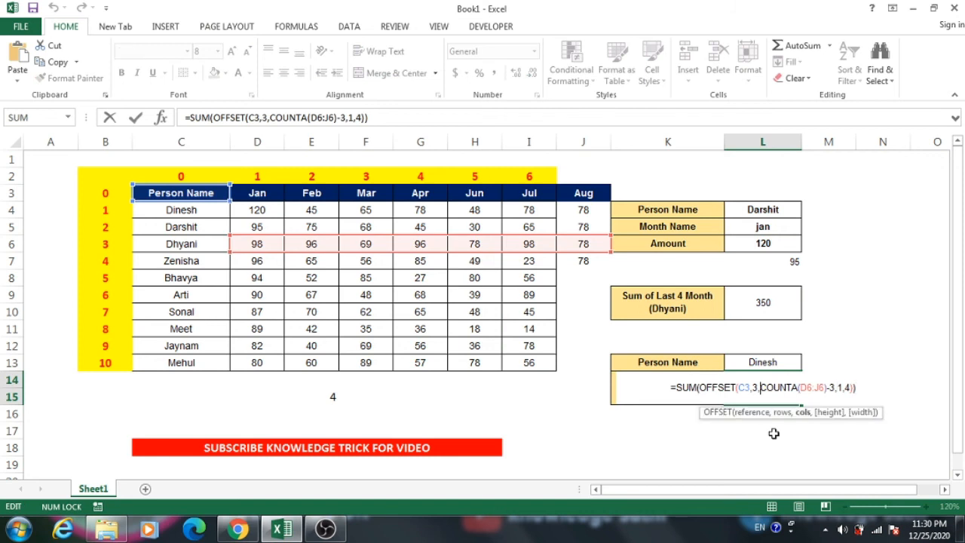
{"action": "key", "text": "Left"}
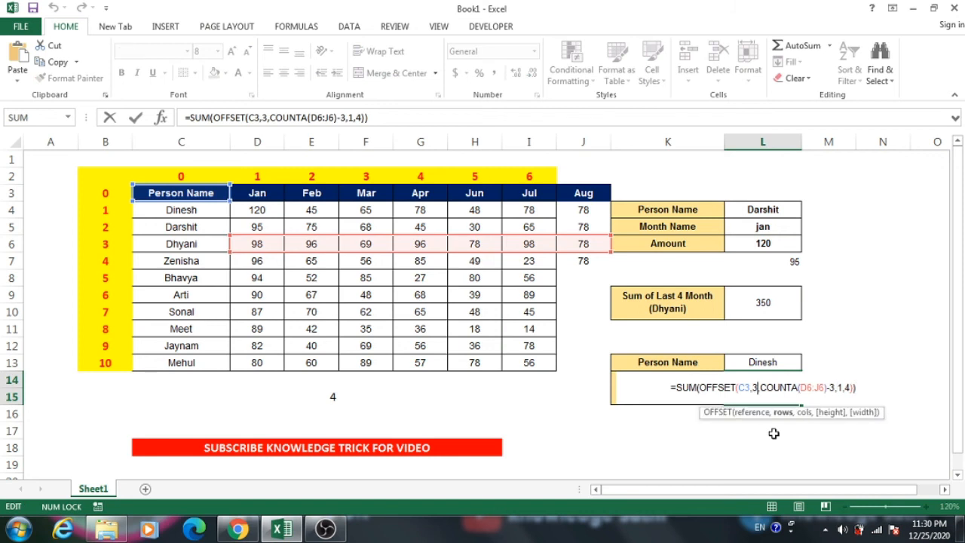
{"action": "left_click", "coordinate": [784, 414]}
{"action": "key", "text": "BackSpace"}
{"action": "type", "text": "mat"}
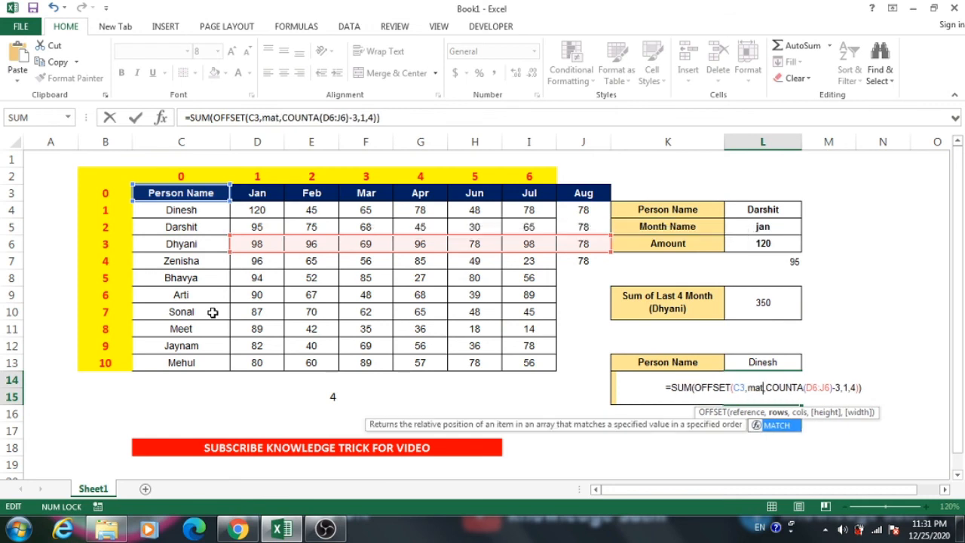
{"action": "key", "text": "Tab"}
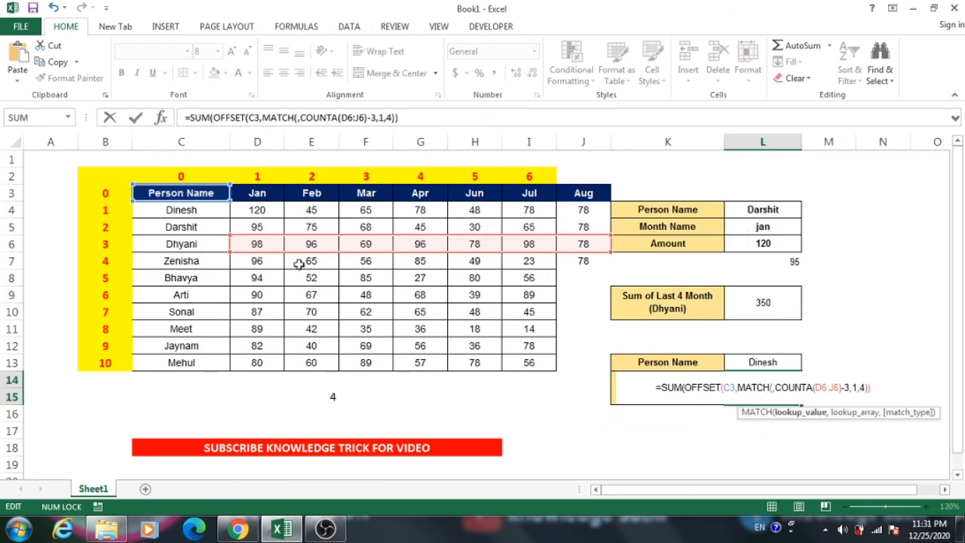
{"action": "left_click", "coordinate": [788, 361]}
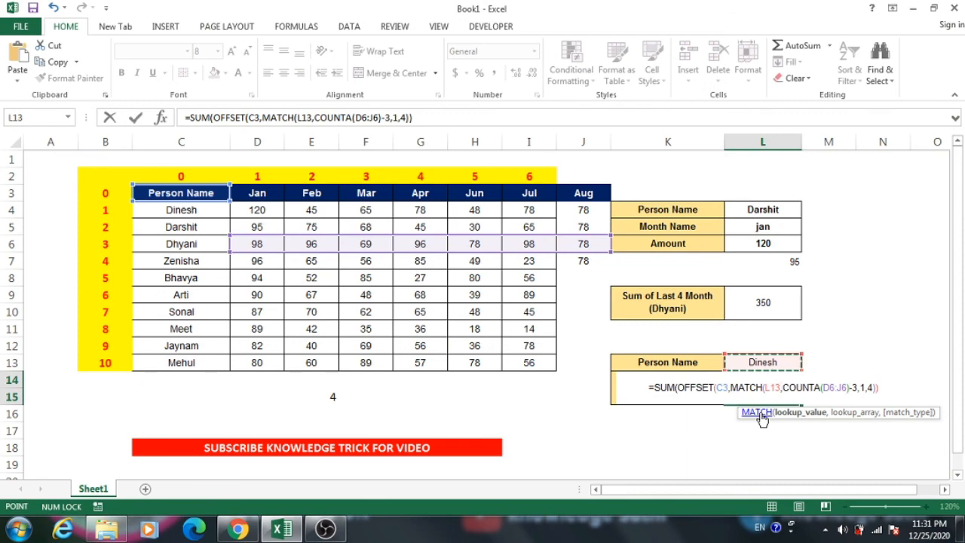
Complete the MATCH function in L14 with the lookup array C4:C13 and match type 0 for an exact match.
{"action": "type", "text": ","}
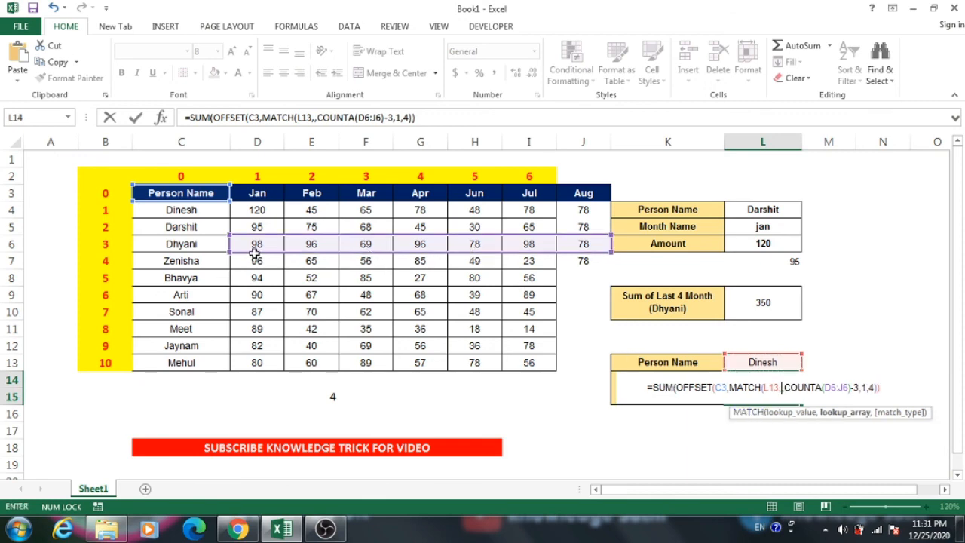
{"action": "left_click_drag", "start_coordinate": [189, 211], "coordinate": [189, 362]}
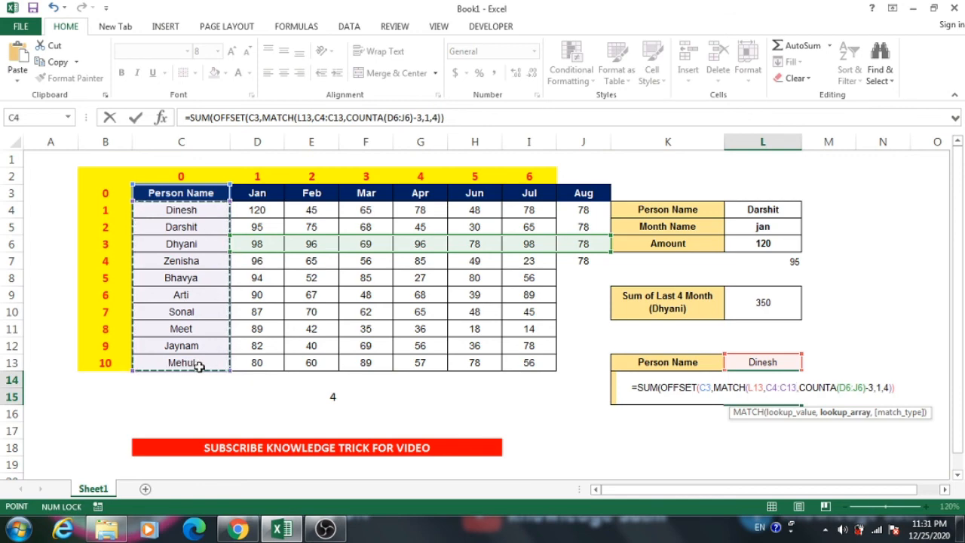
{"action": "type", "text": ","}
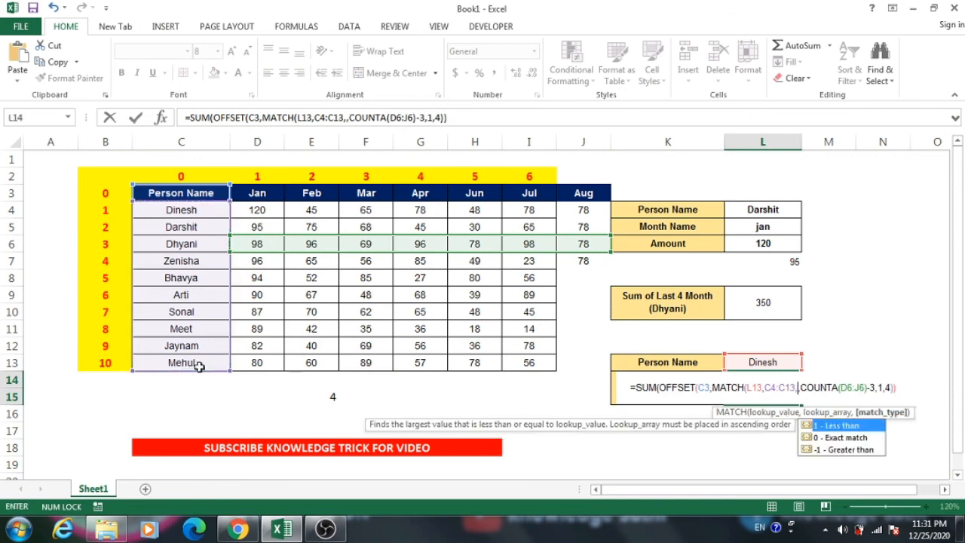
{"action": "type", "text": "0"}
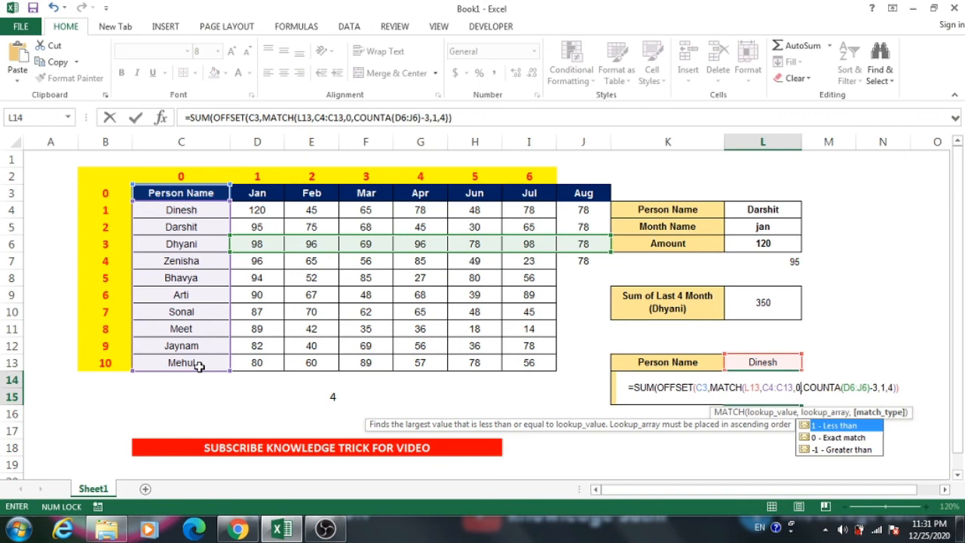
{"action": "type", "text": ")"}
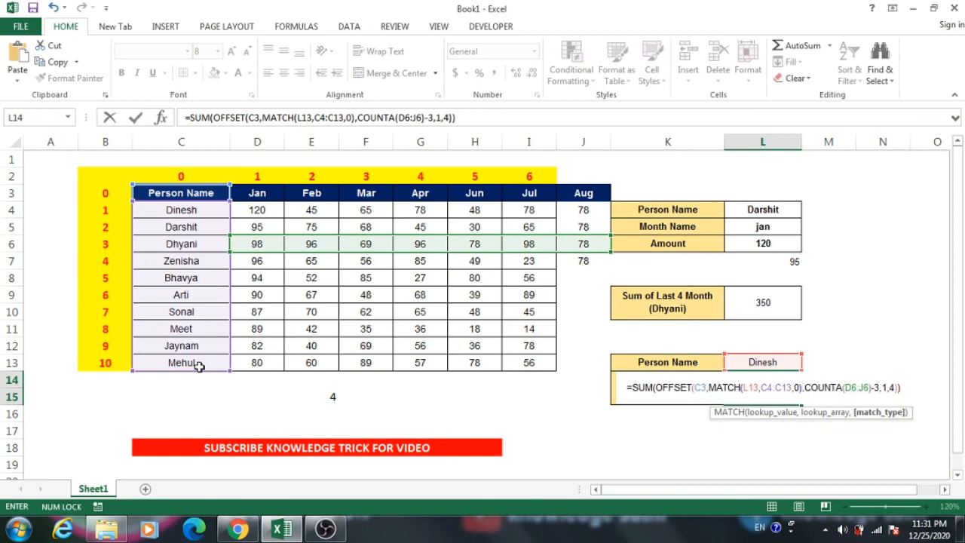
{"action": "key", "text": "Return"}
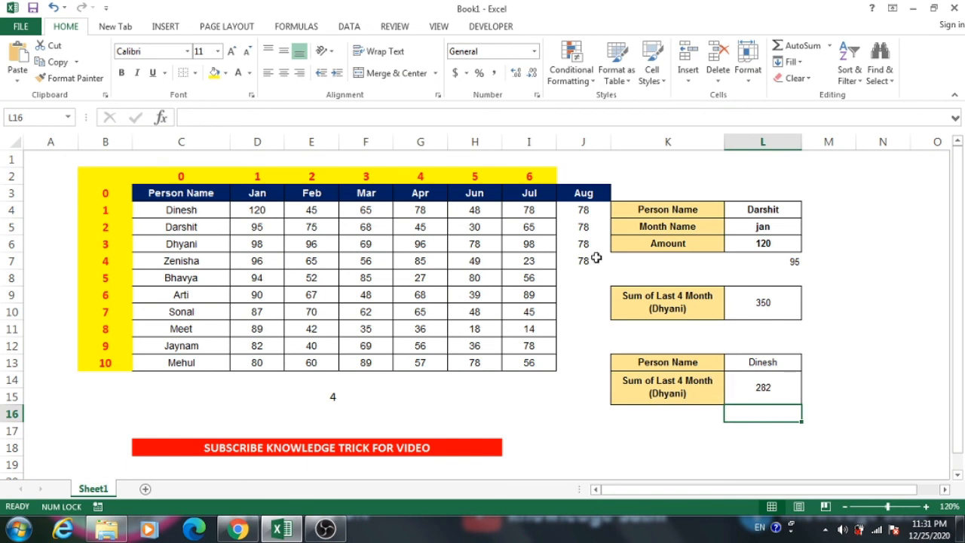
Check the sum of G4:J4 against L14 and set the Person Name cell L13 to the name listed in C10.
{"action": "left_click_drag", "start_coordinate": [568, 207], "coordinate": [422, 212]}
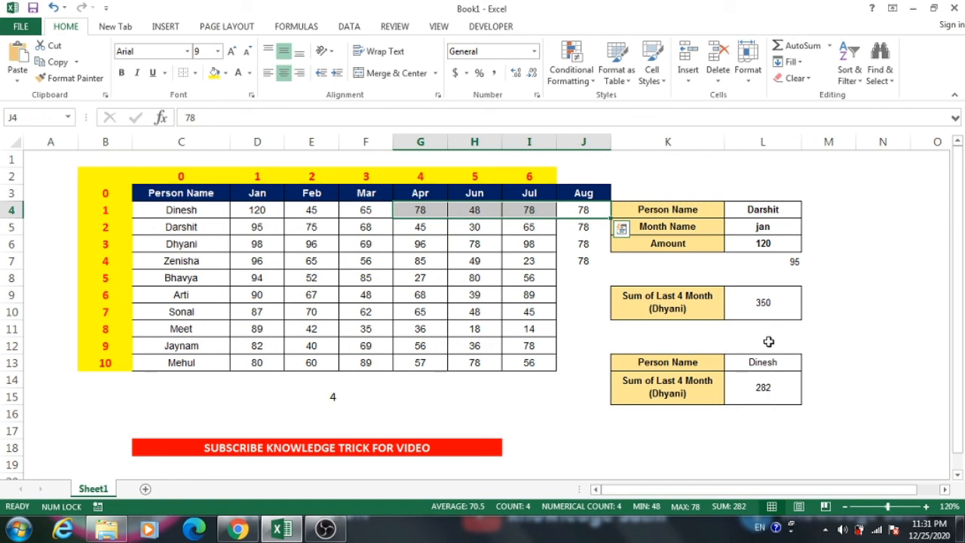
{"action": "left_click", "coordinate": [765, 366]}
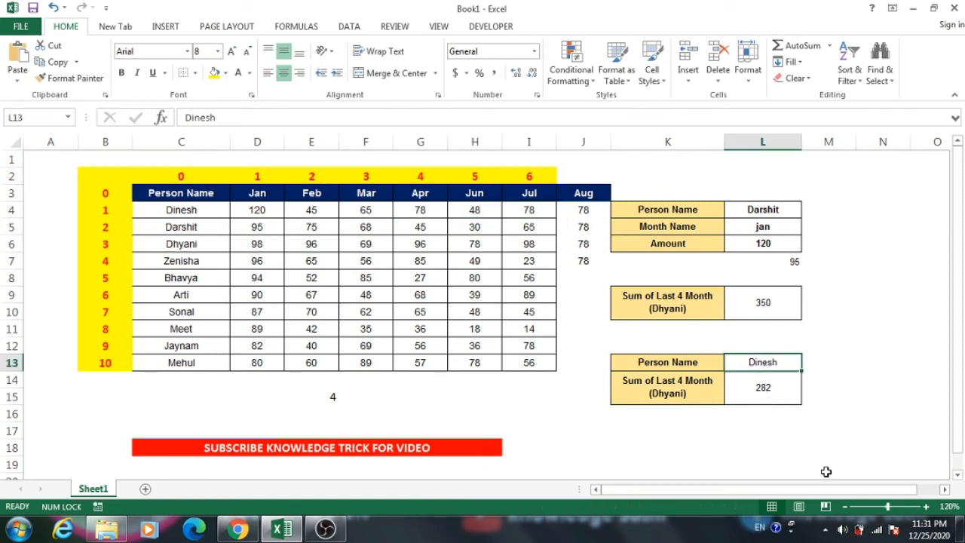
{"action": "type", "text": "sonal"}
{"action": "key", "text": "Return"}
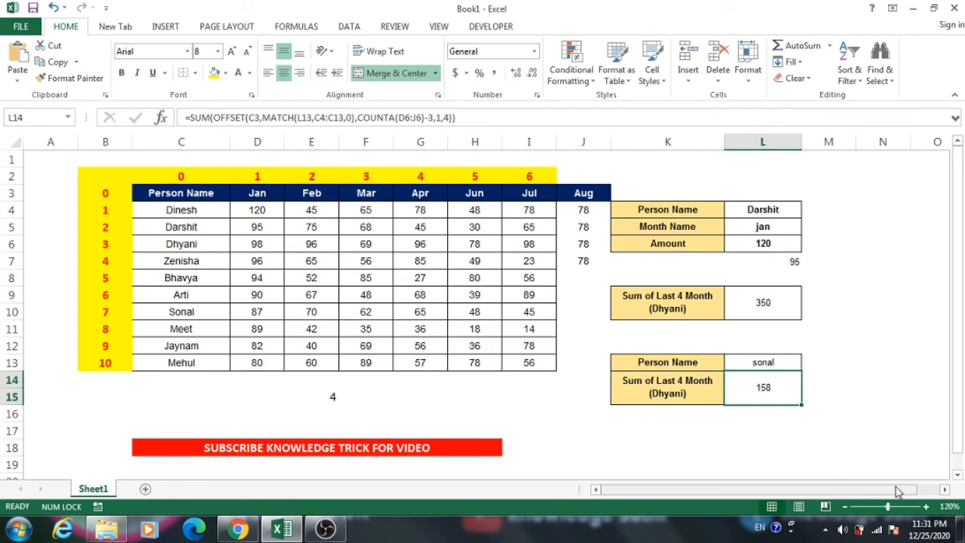